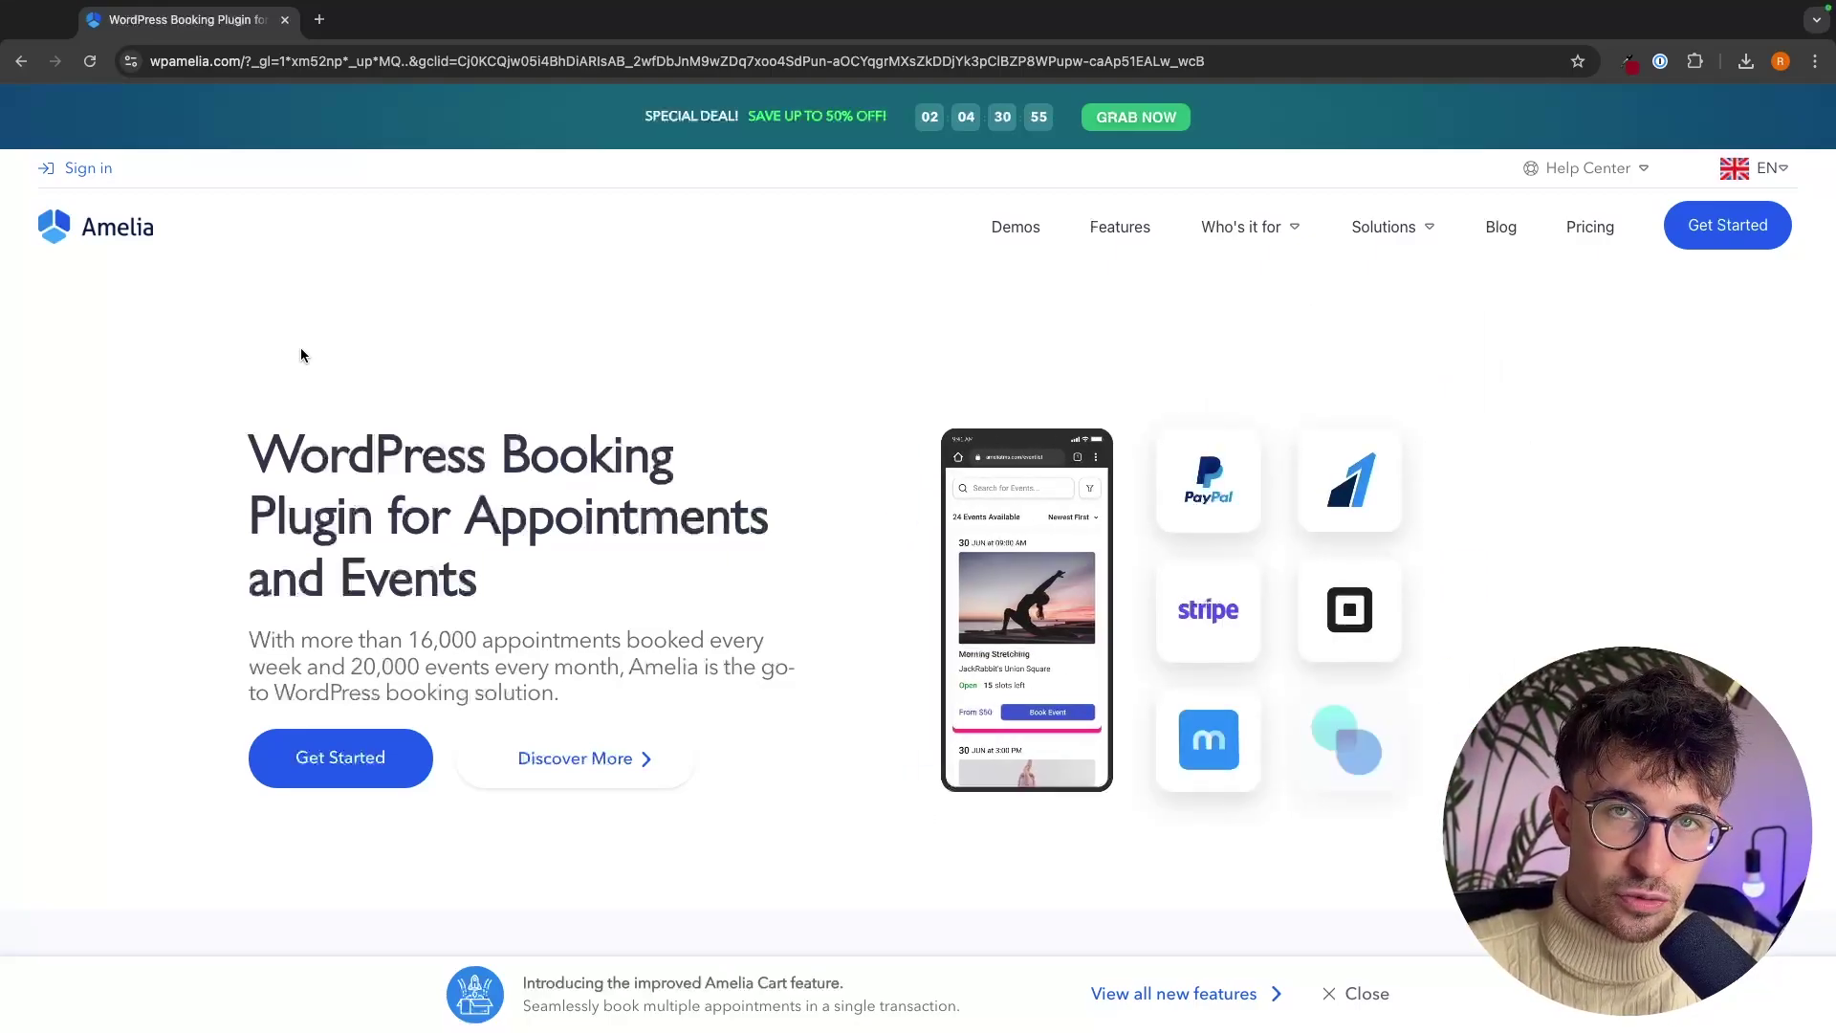
- Open Amelia's Pricing page and scroll to the Starter £49, Standard £79, Pro £179 and Elite £299 plan features
left_click(1589, 227)
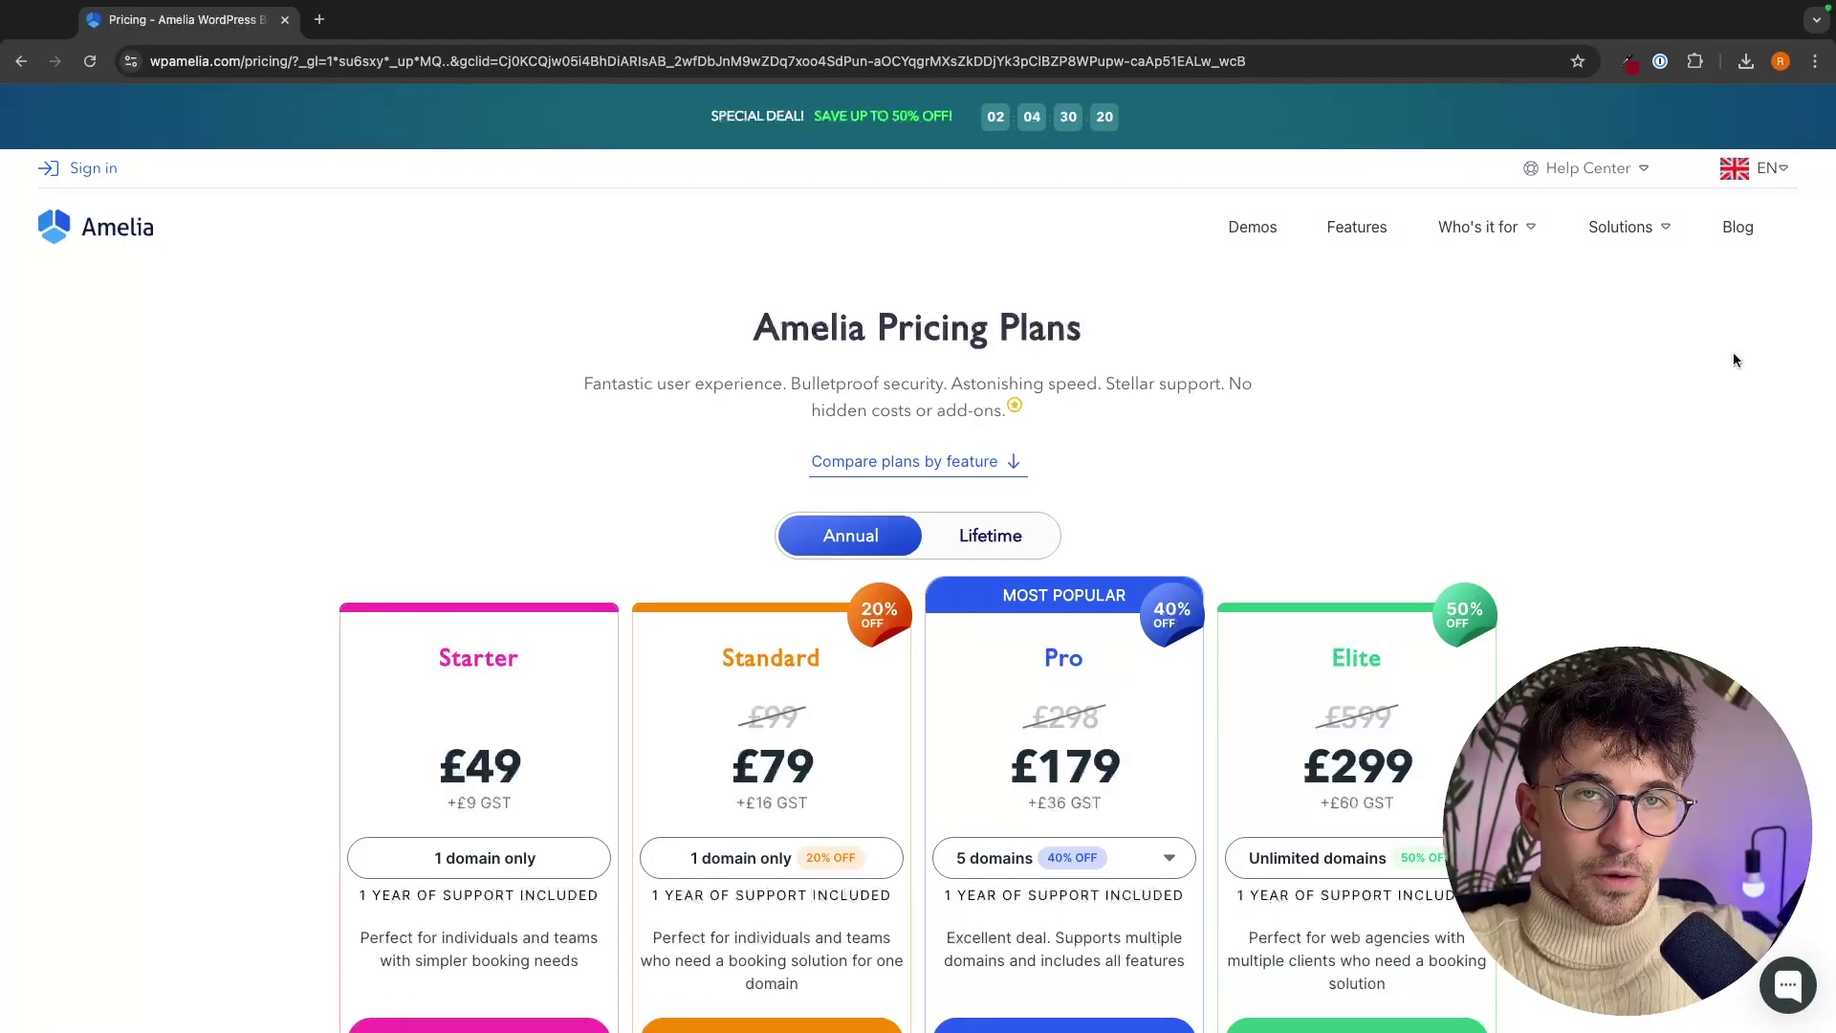
scroll(1658, 349, "down", 3)
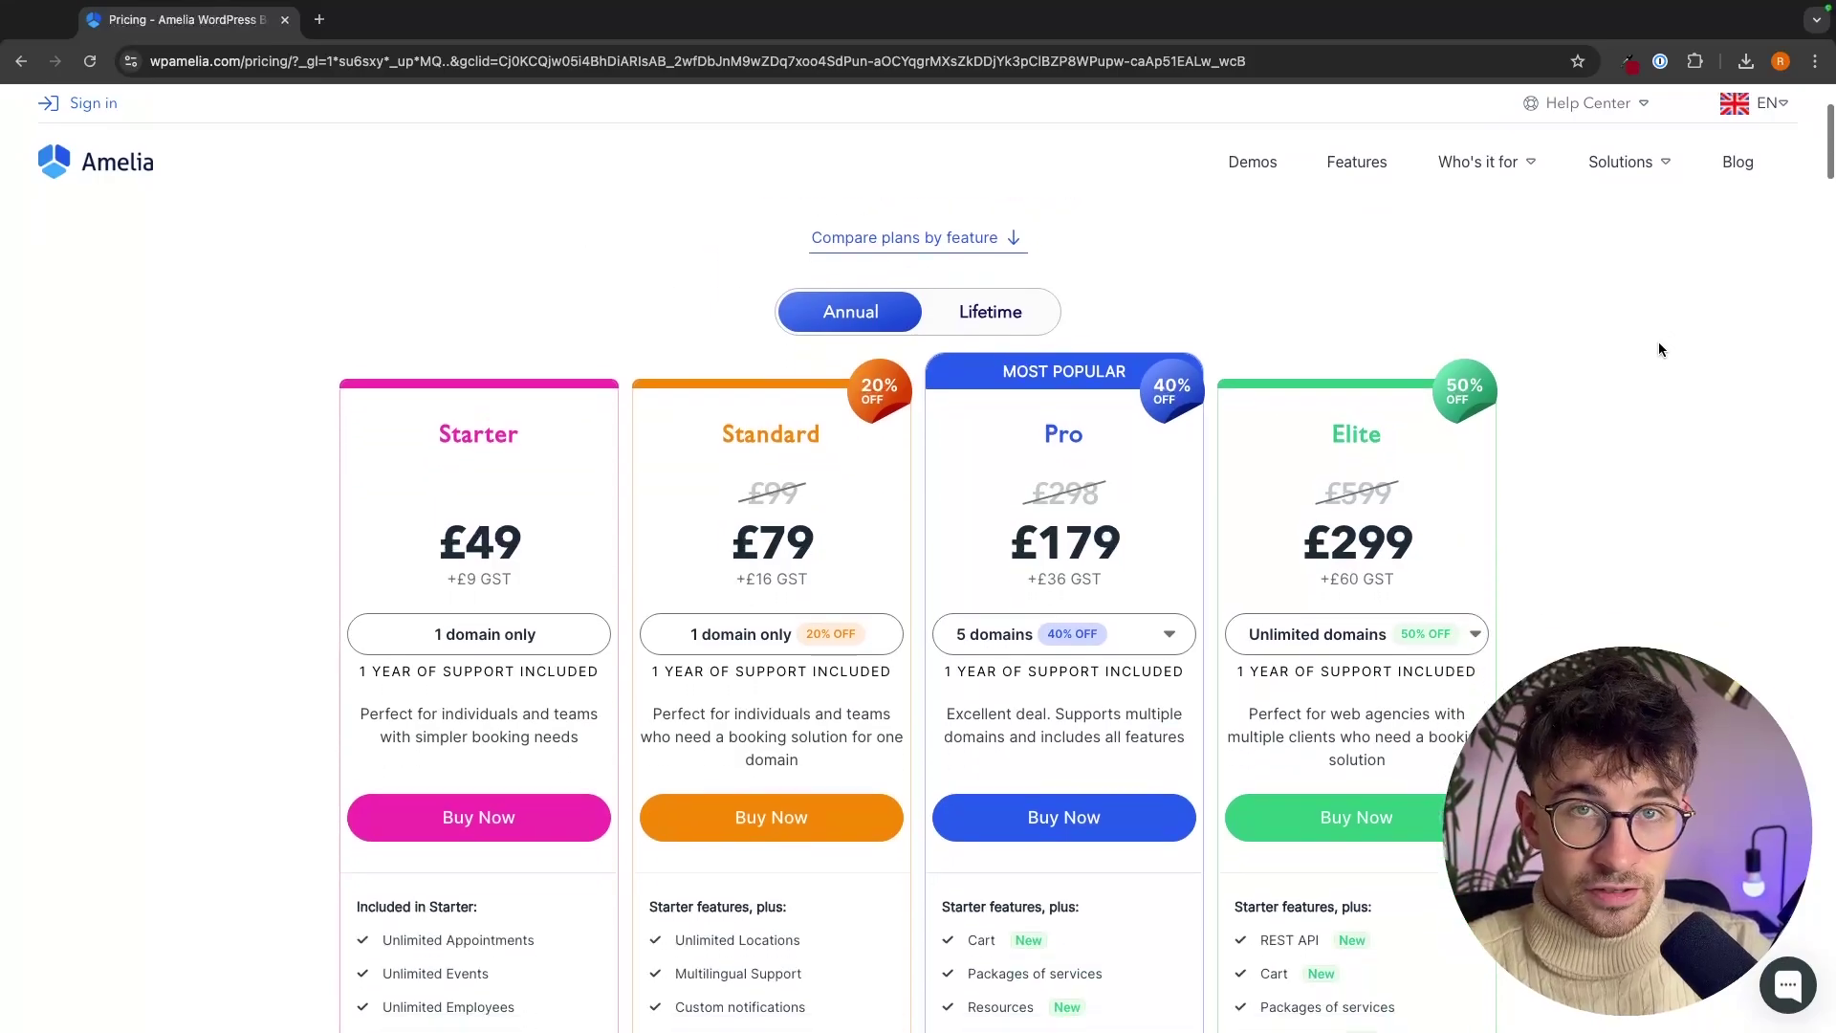
scroll(1658, 349, "down", 1)
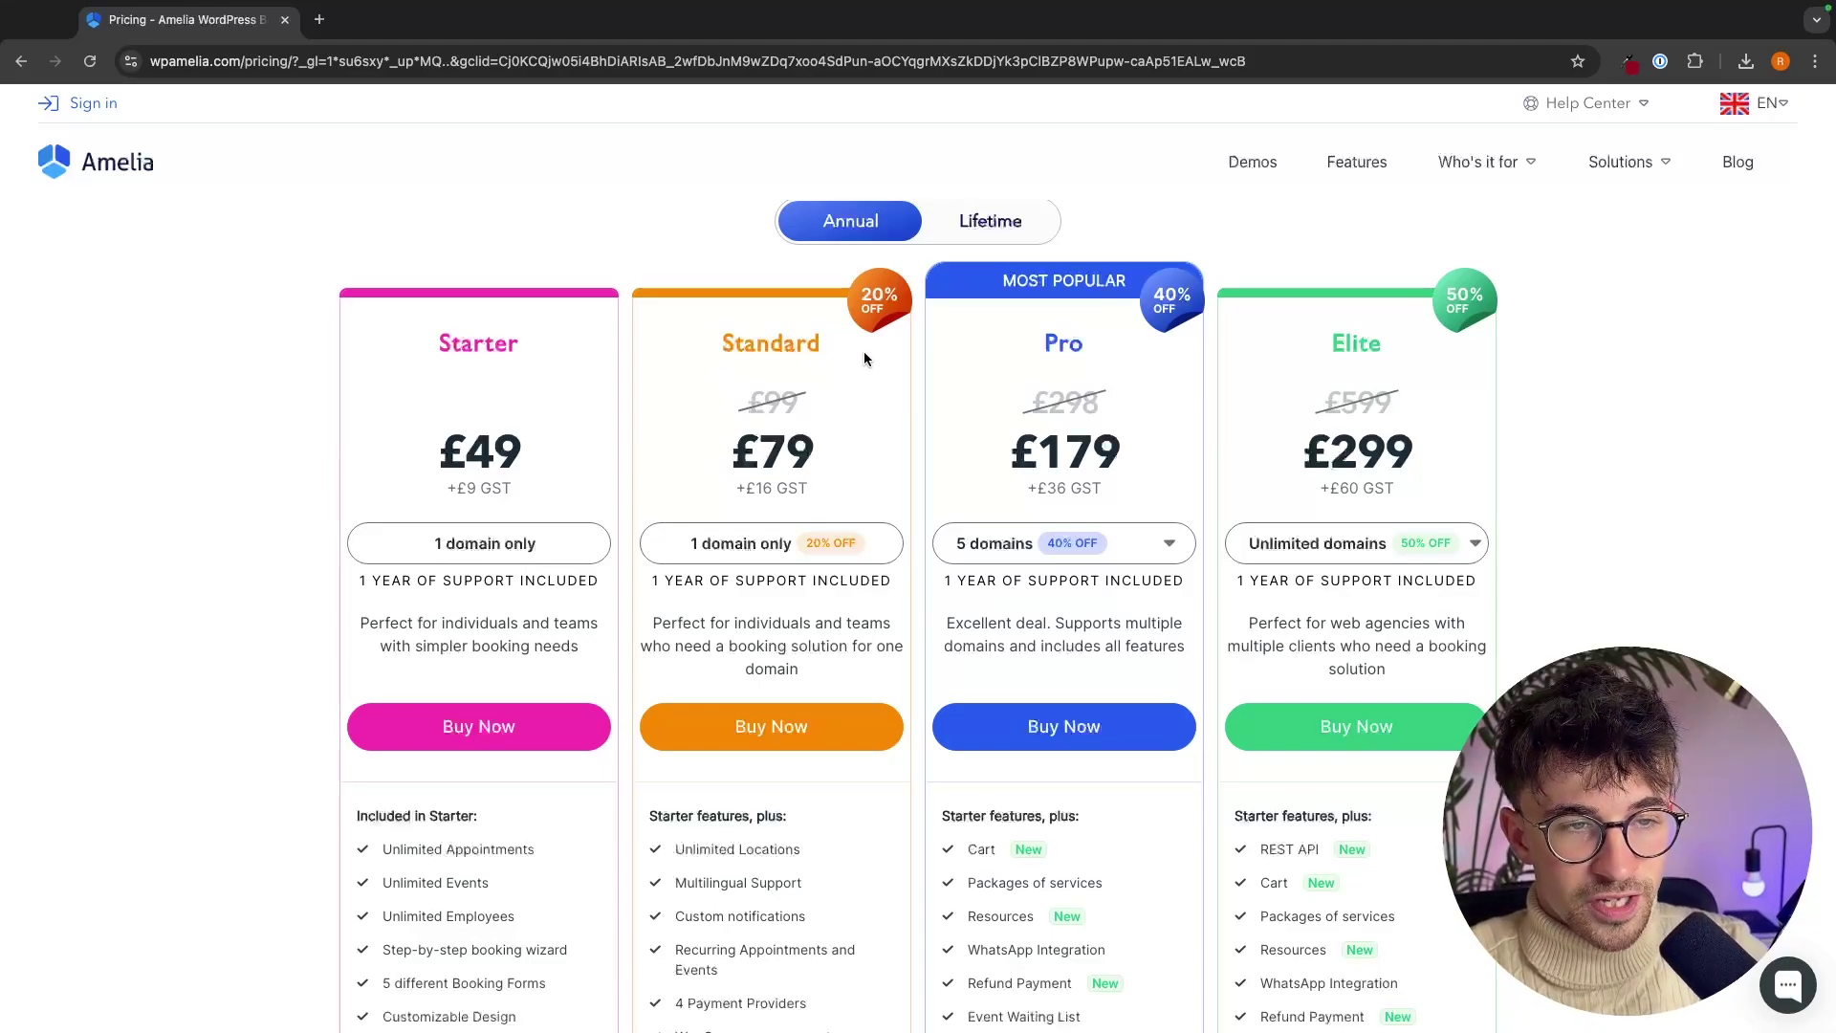
scroll(861, 434, "down", 4)
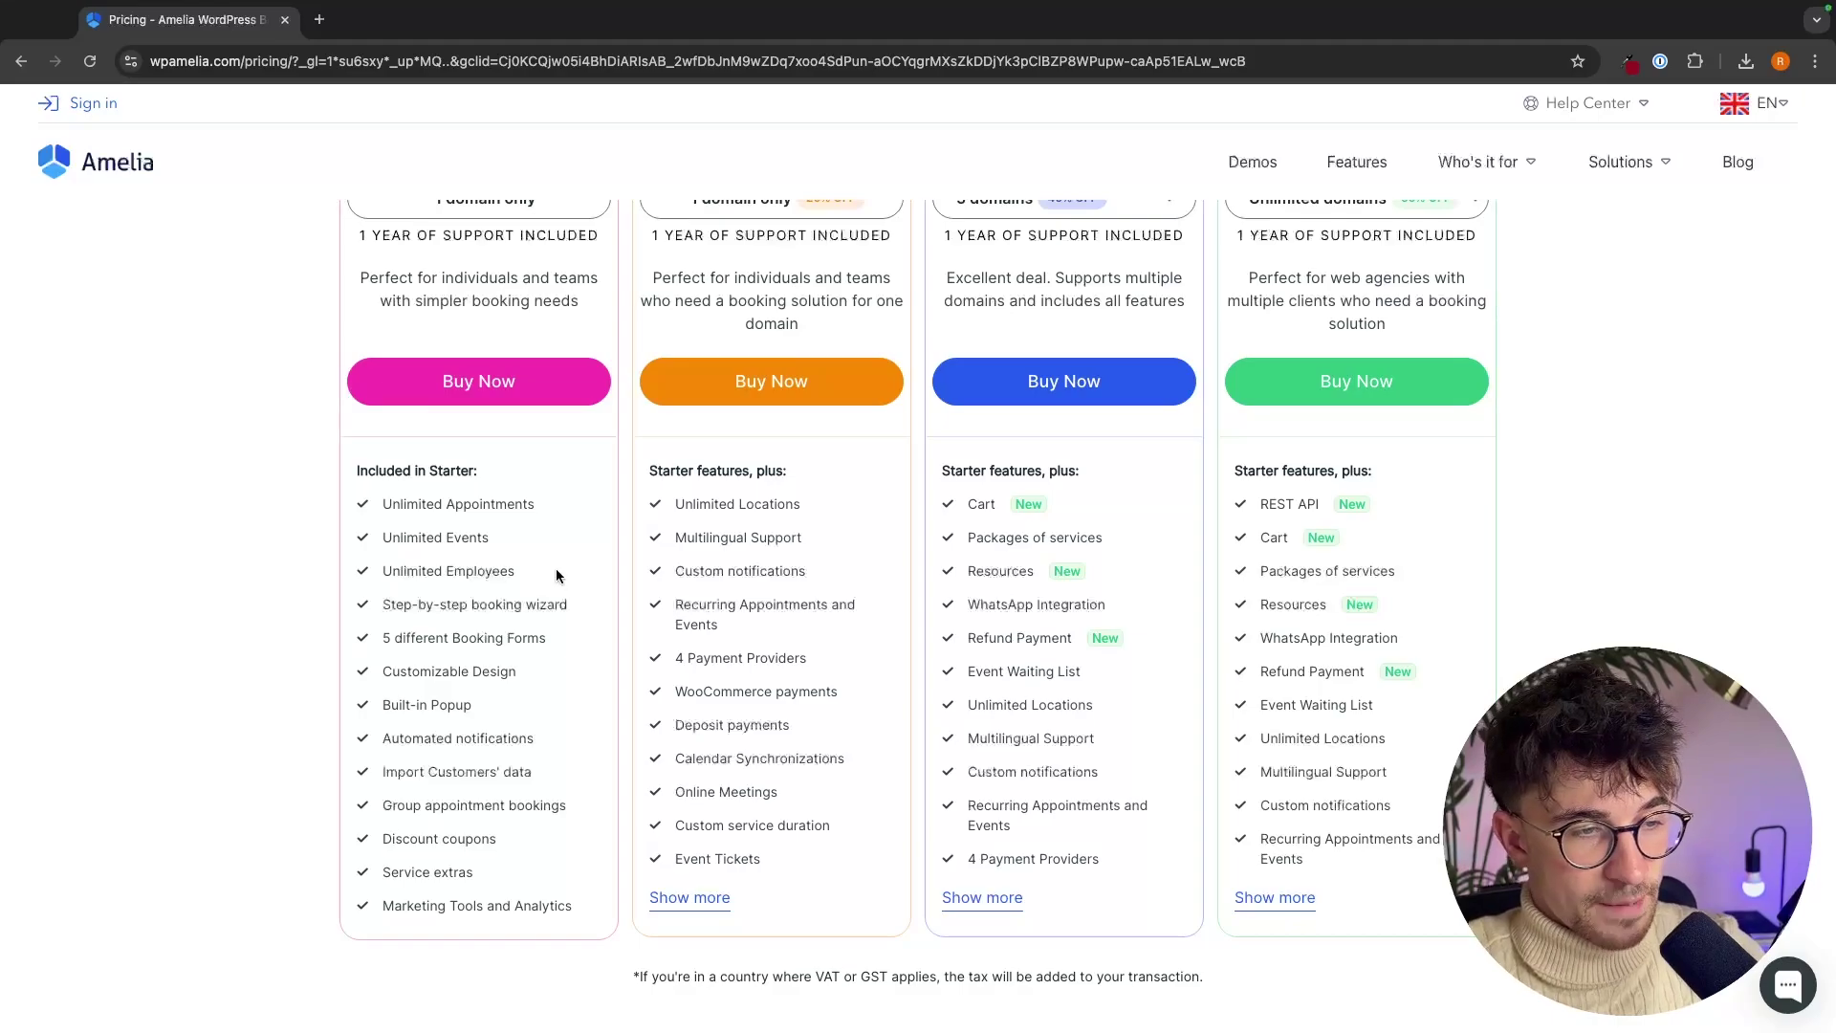
scroll(555, 577, "down", 1)
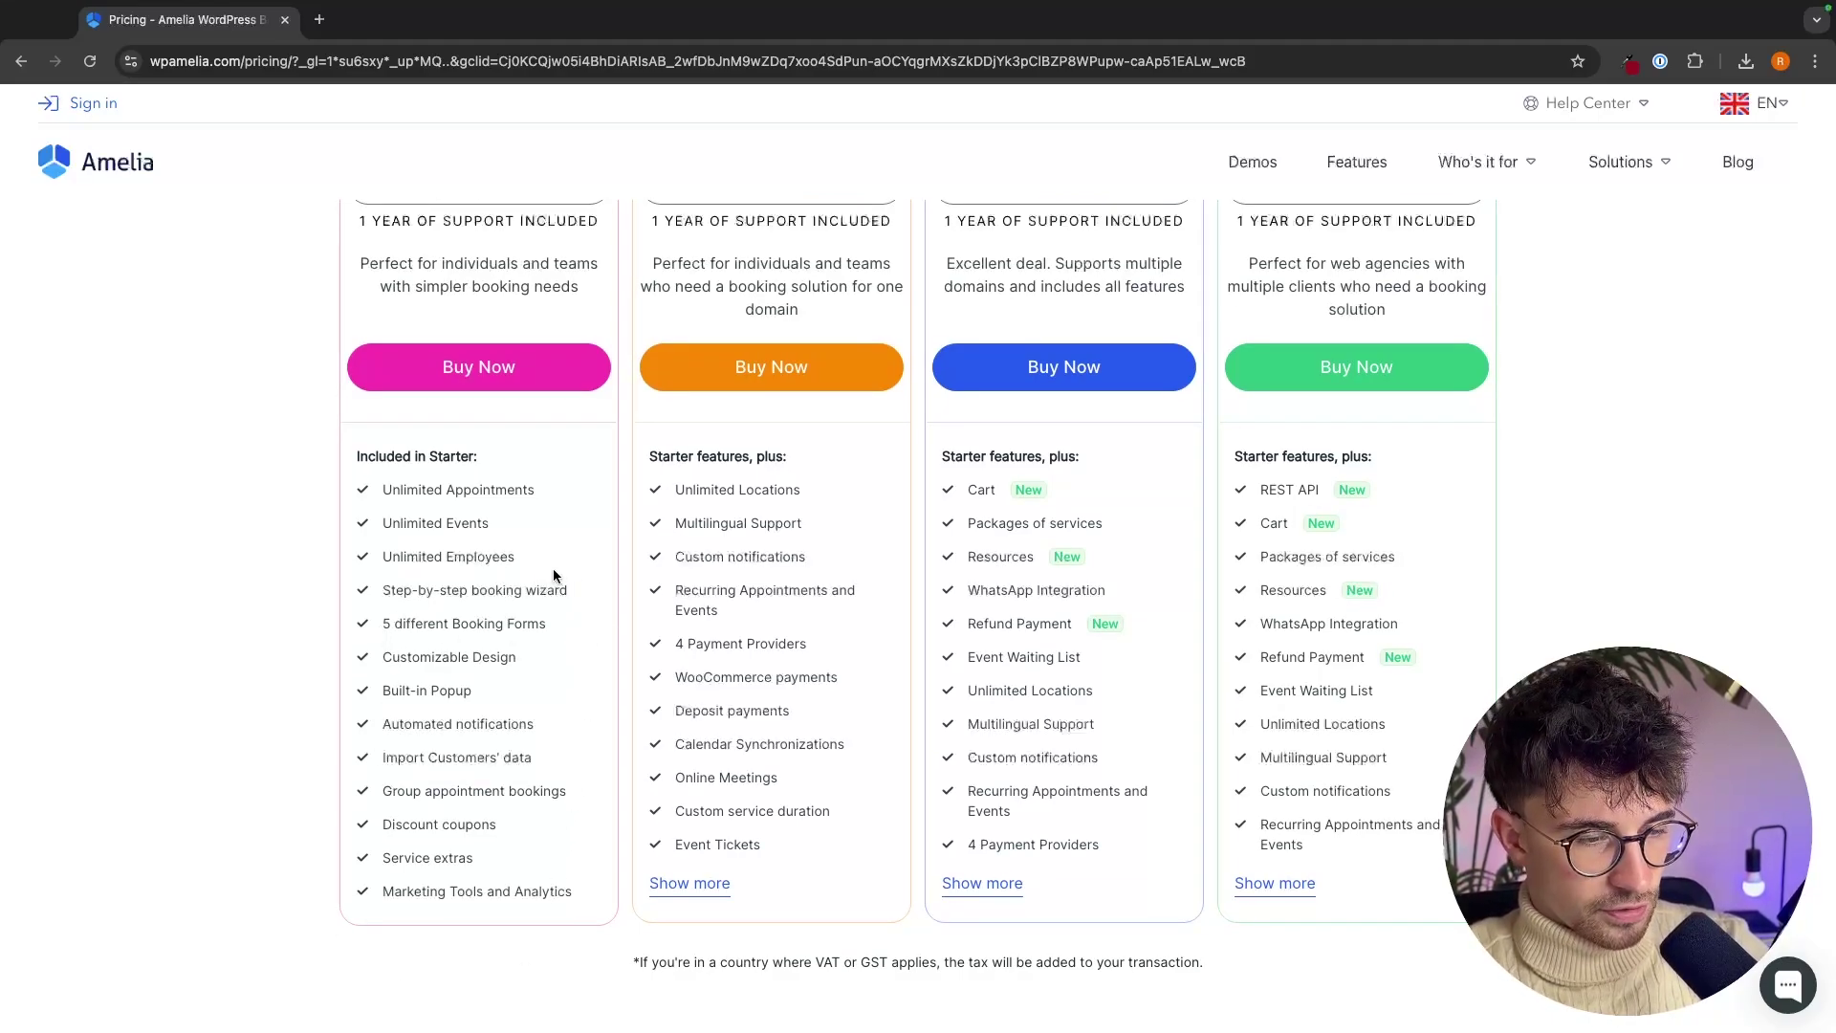
- Expand the Standard plan's features to reveal WooCommerce, deposits, calendar sync, online meetings, event tickets and WebHooks
left_click(689, 882)
scroll(858, 846, "down", 1)
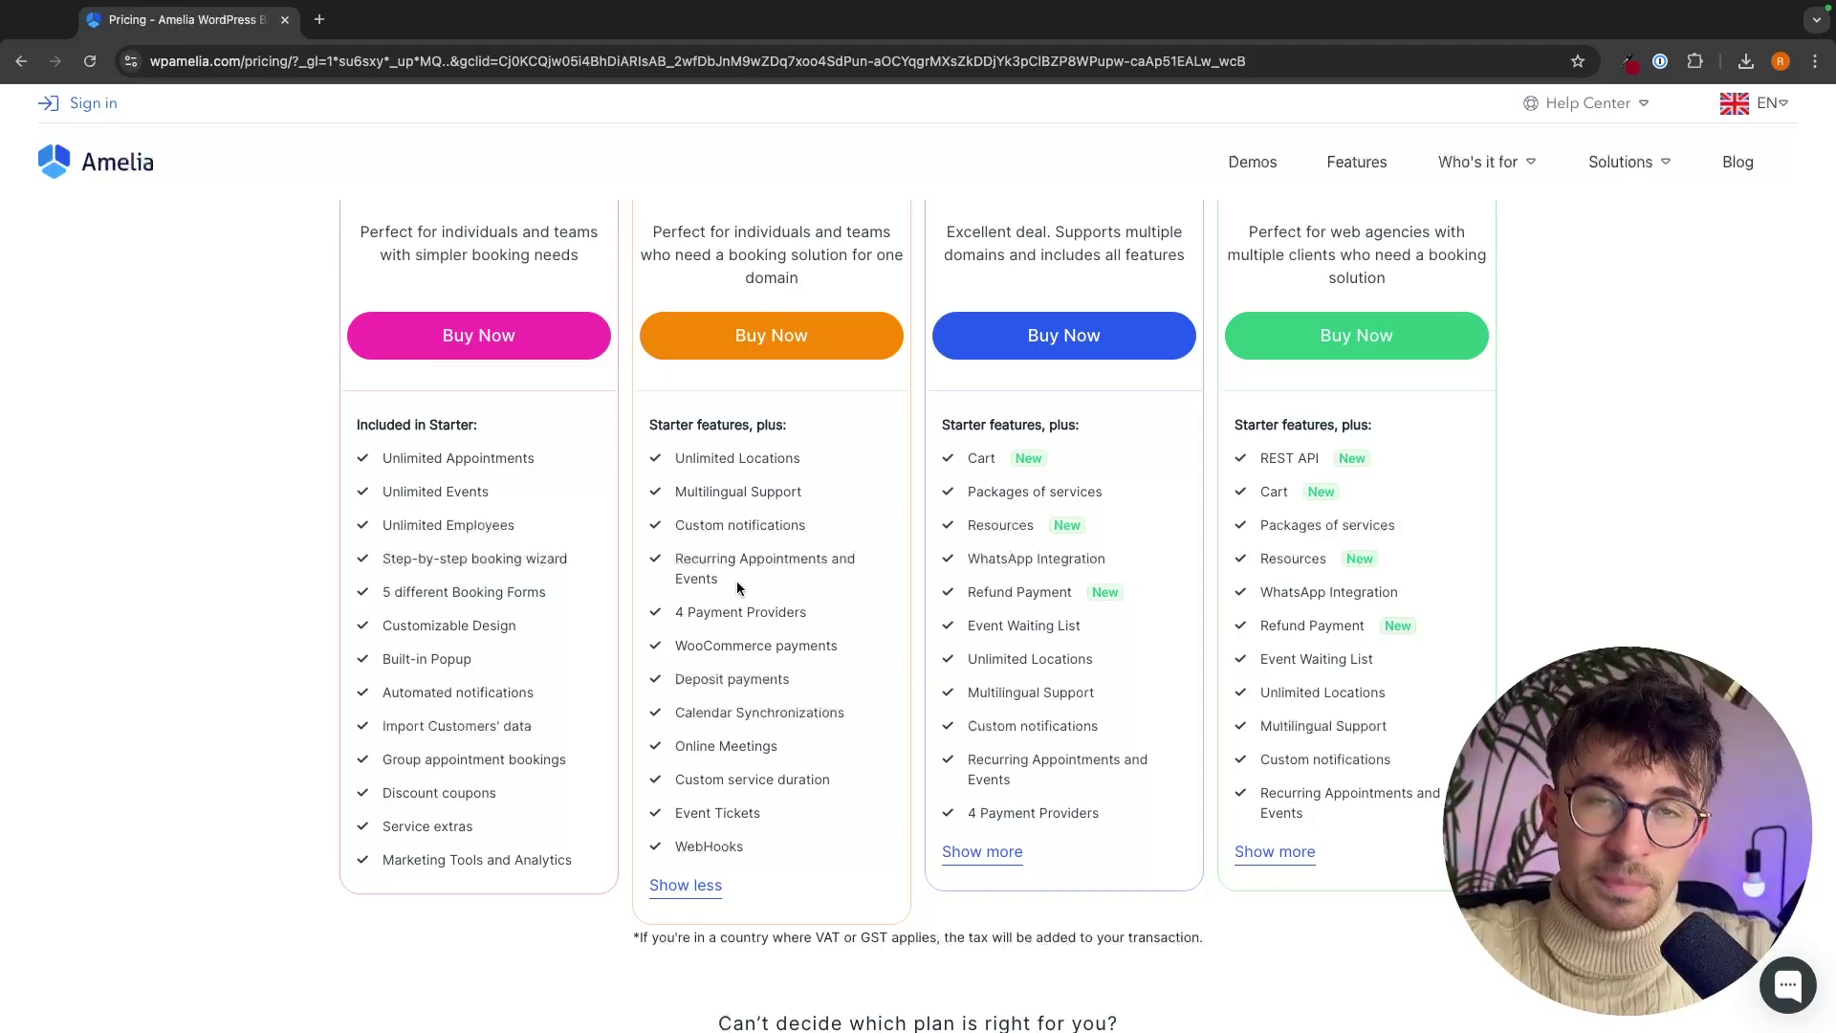
scroll(738, 587, "up", 3)
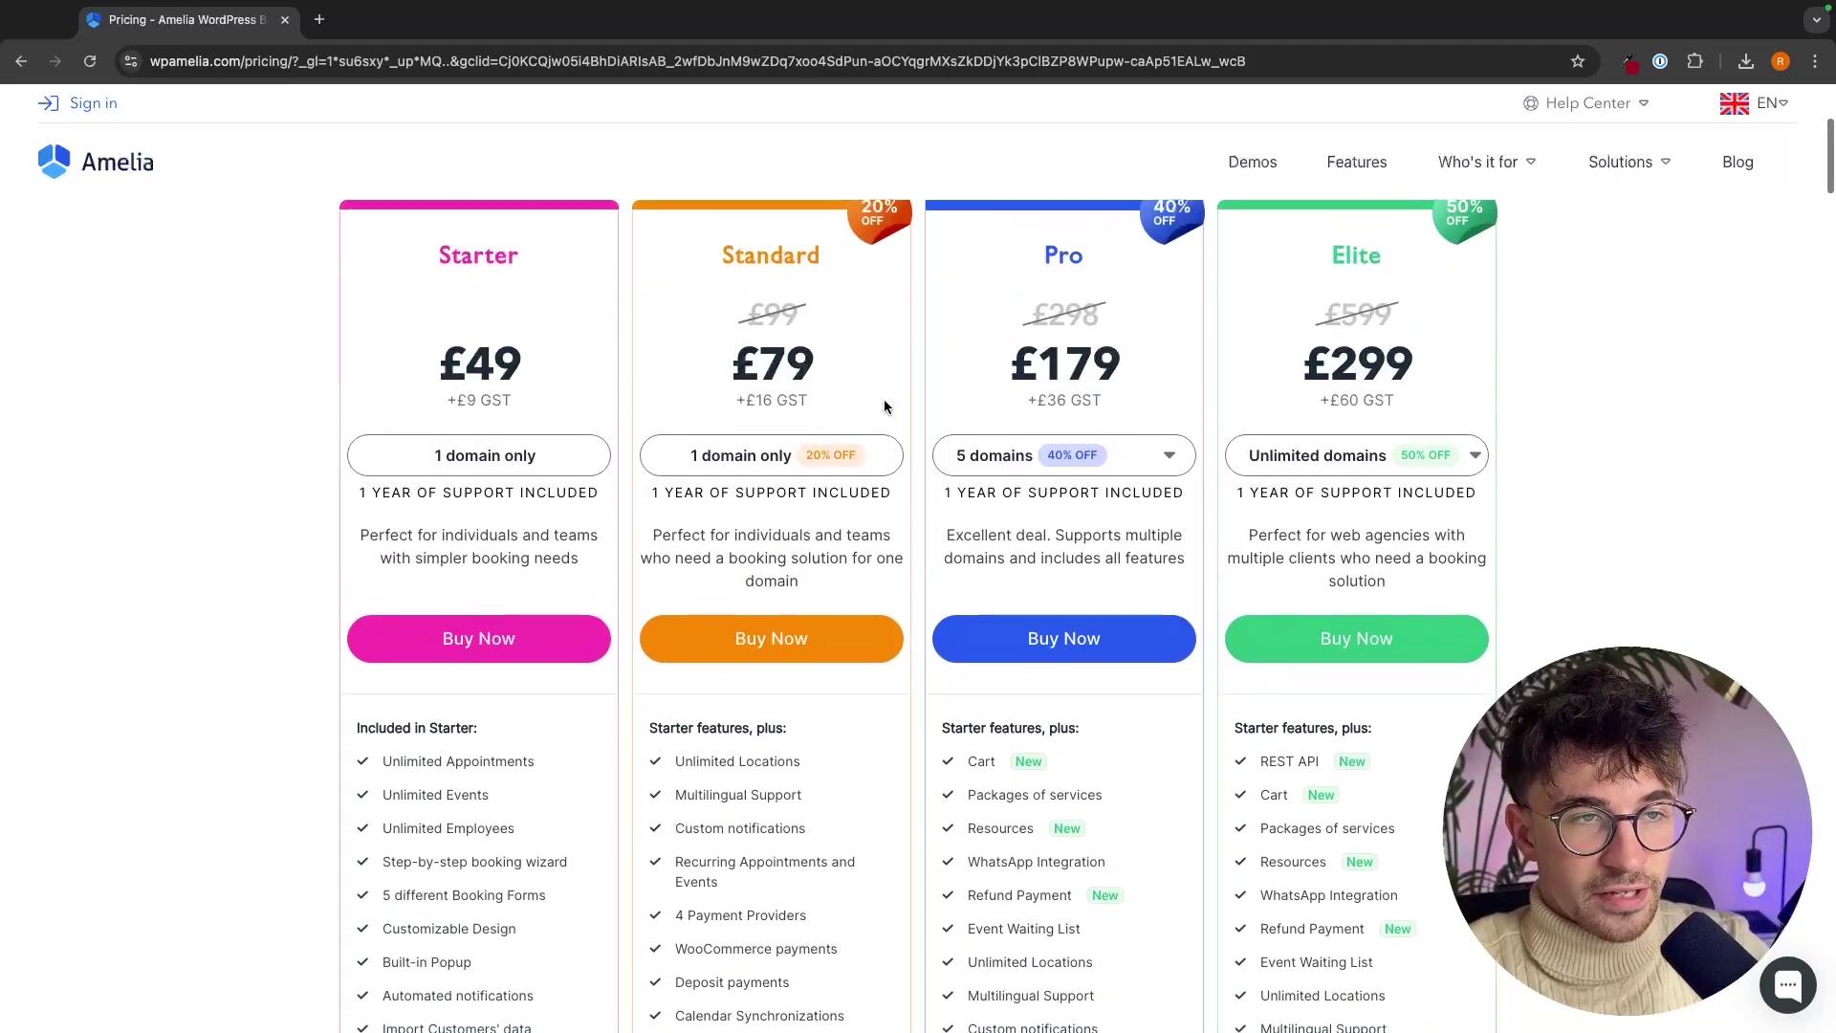
scroll(881, 308, "down", 4)
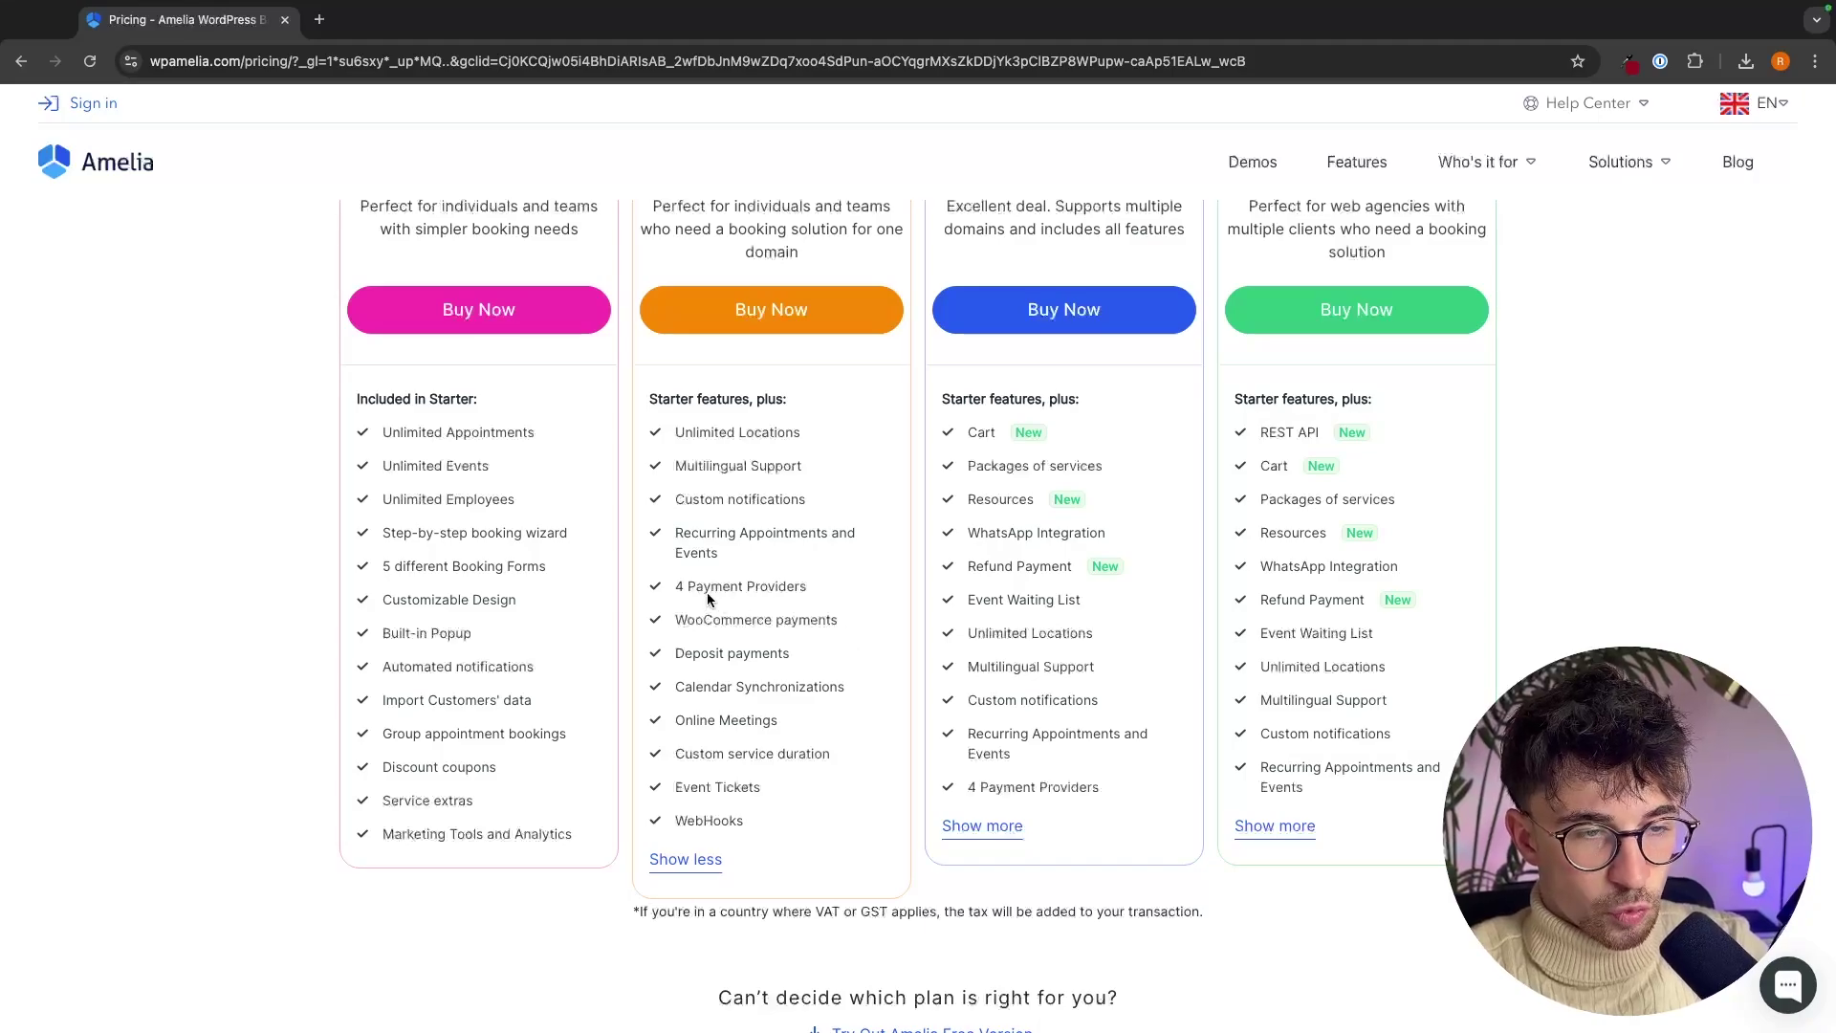
scroll(882, 618, "up", 3)
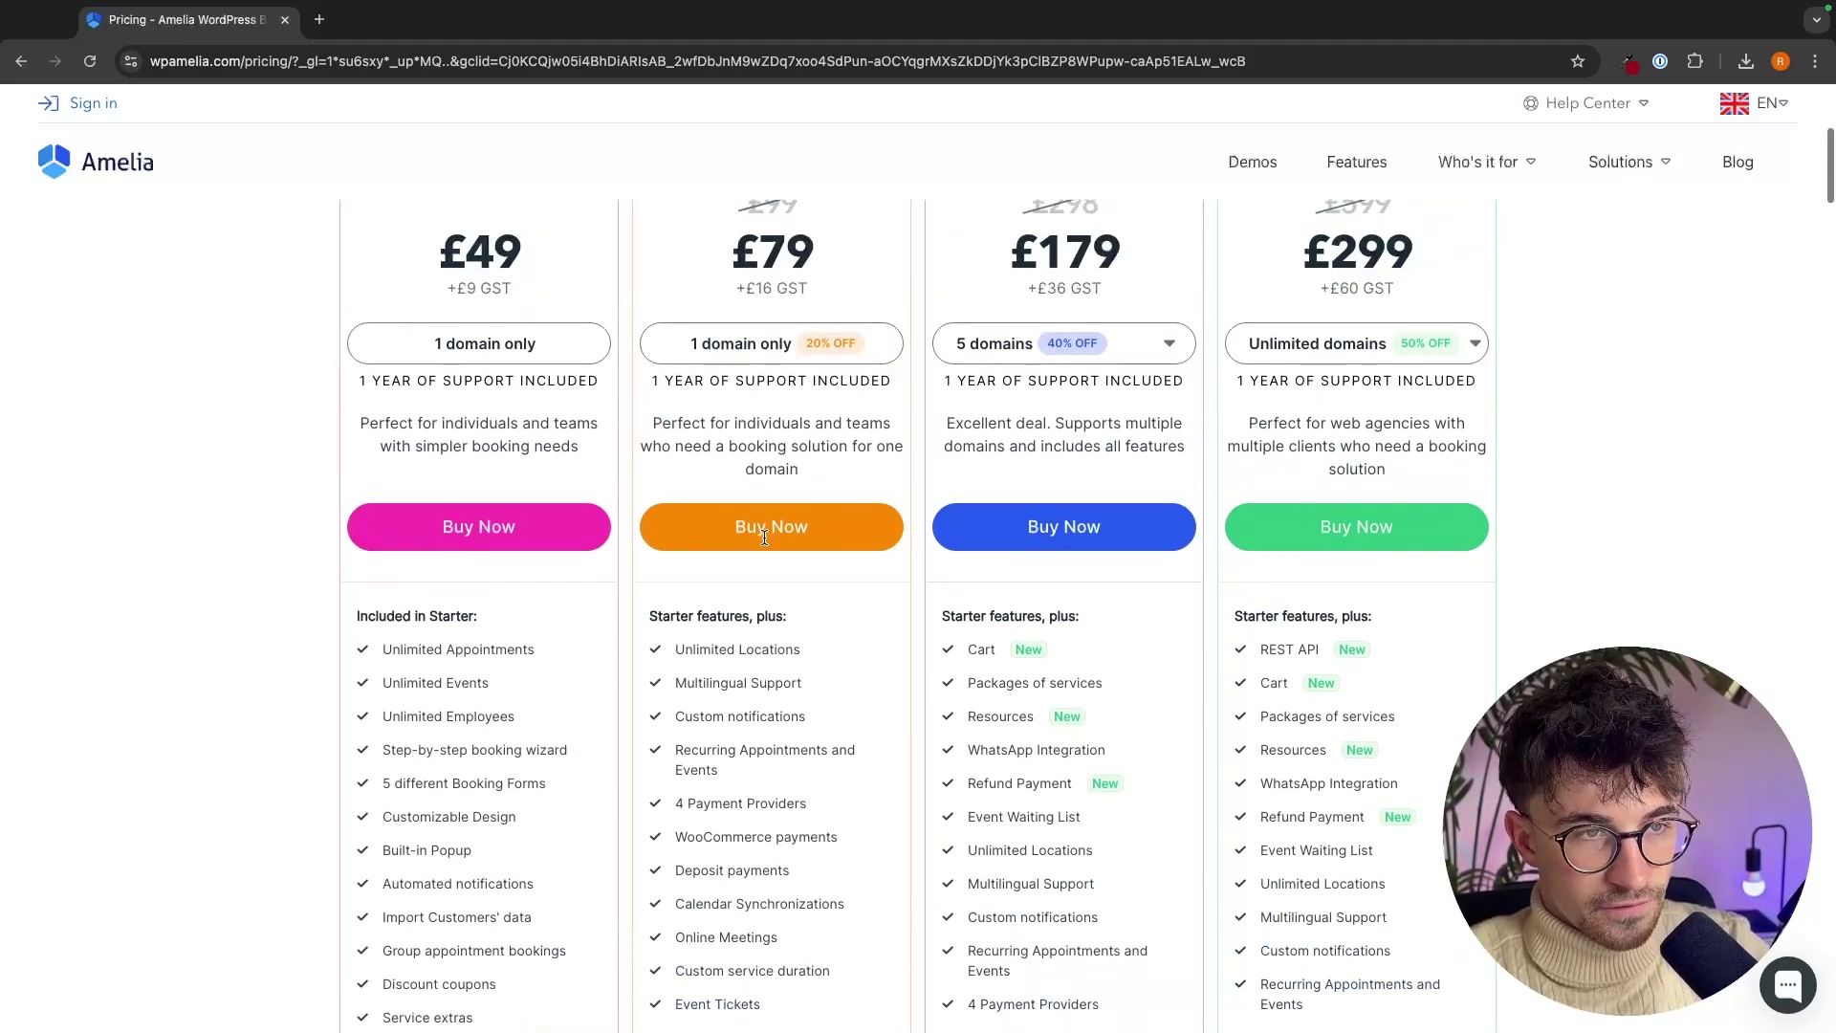
scroll(763, 535, "down", 3)
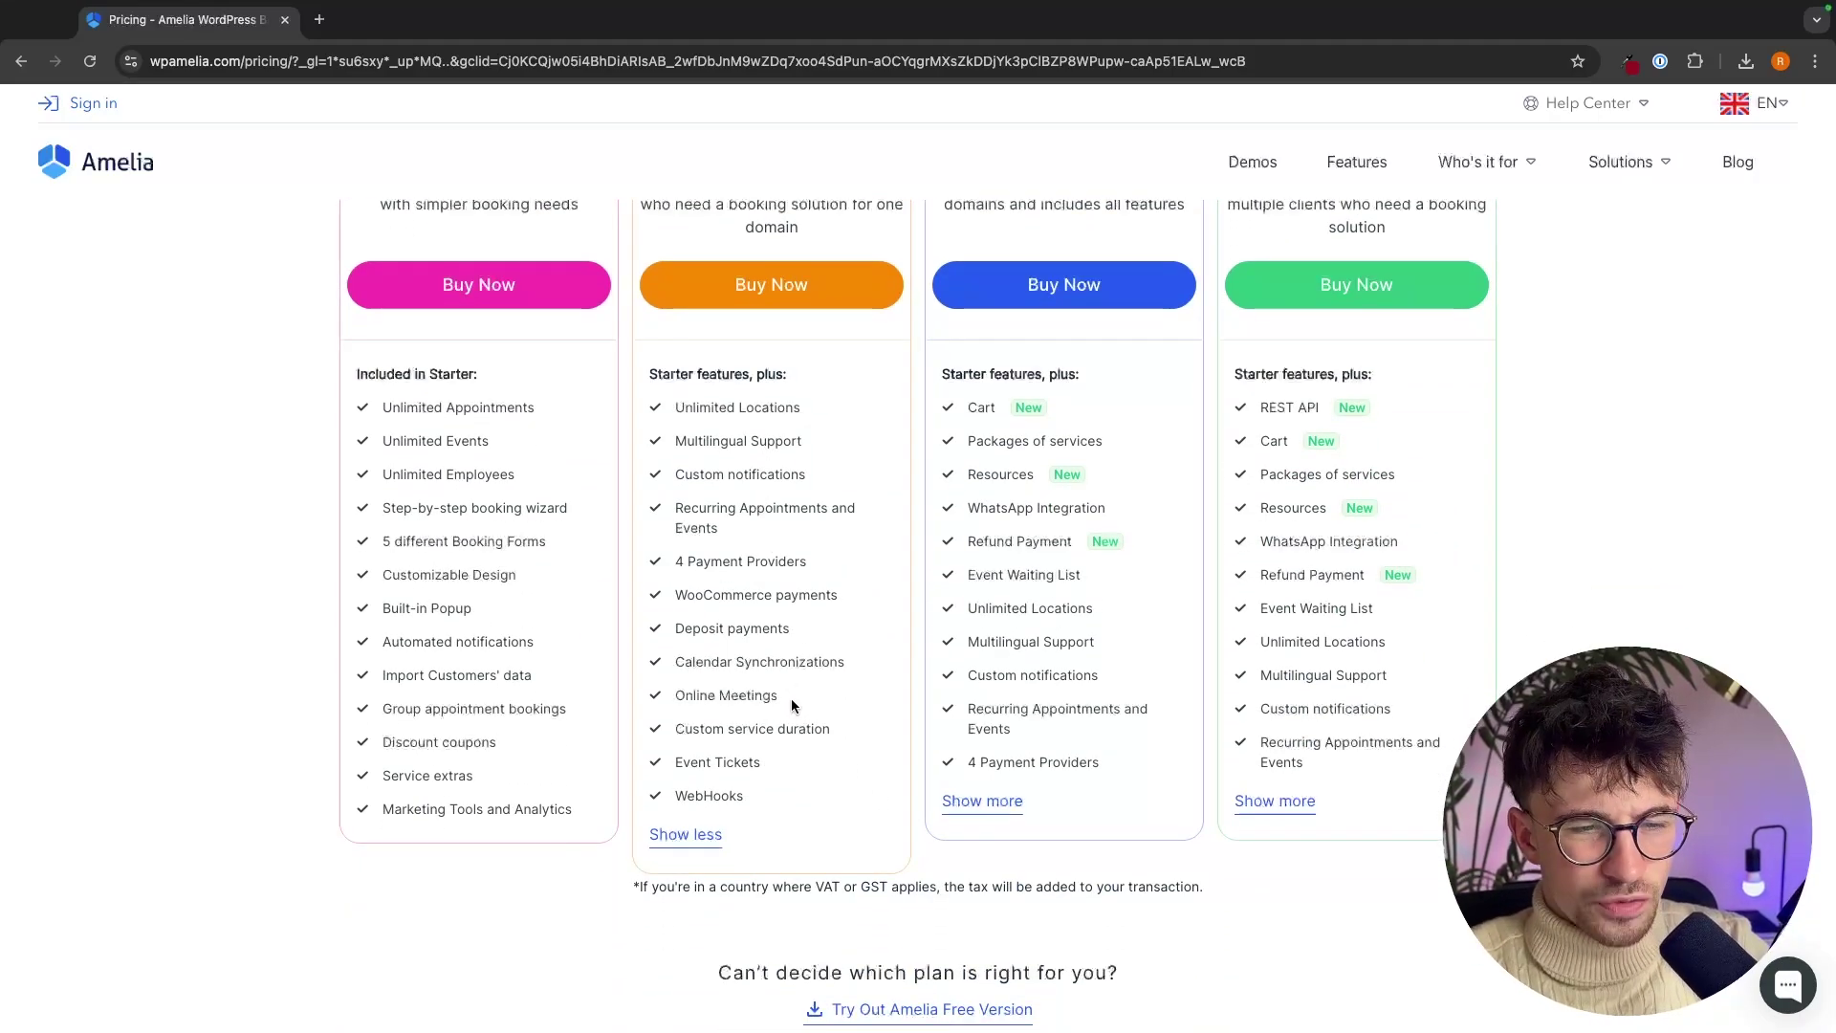
scroll(663, 709, "up", 1)
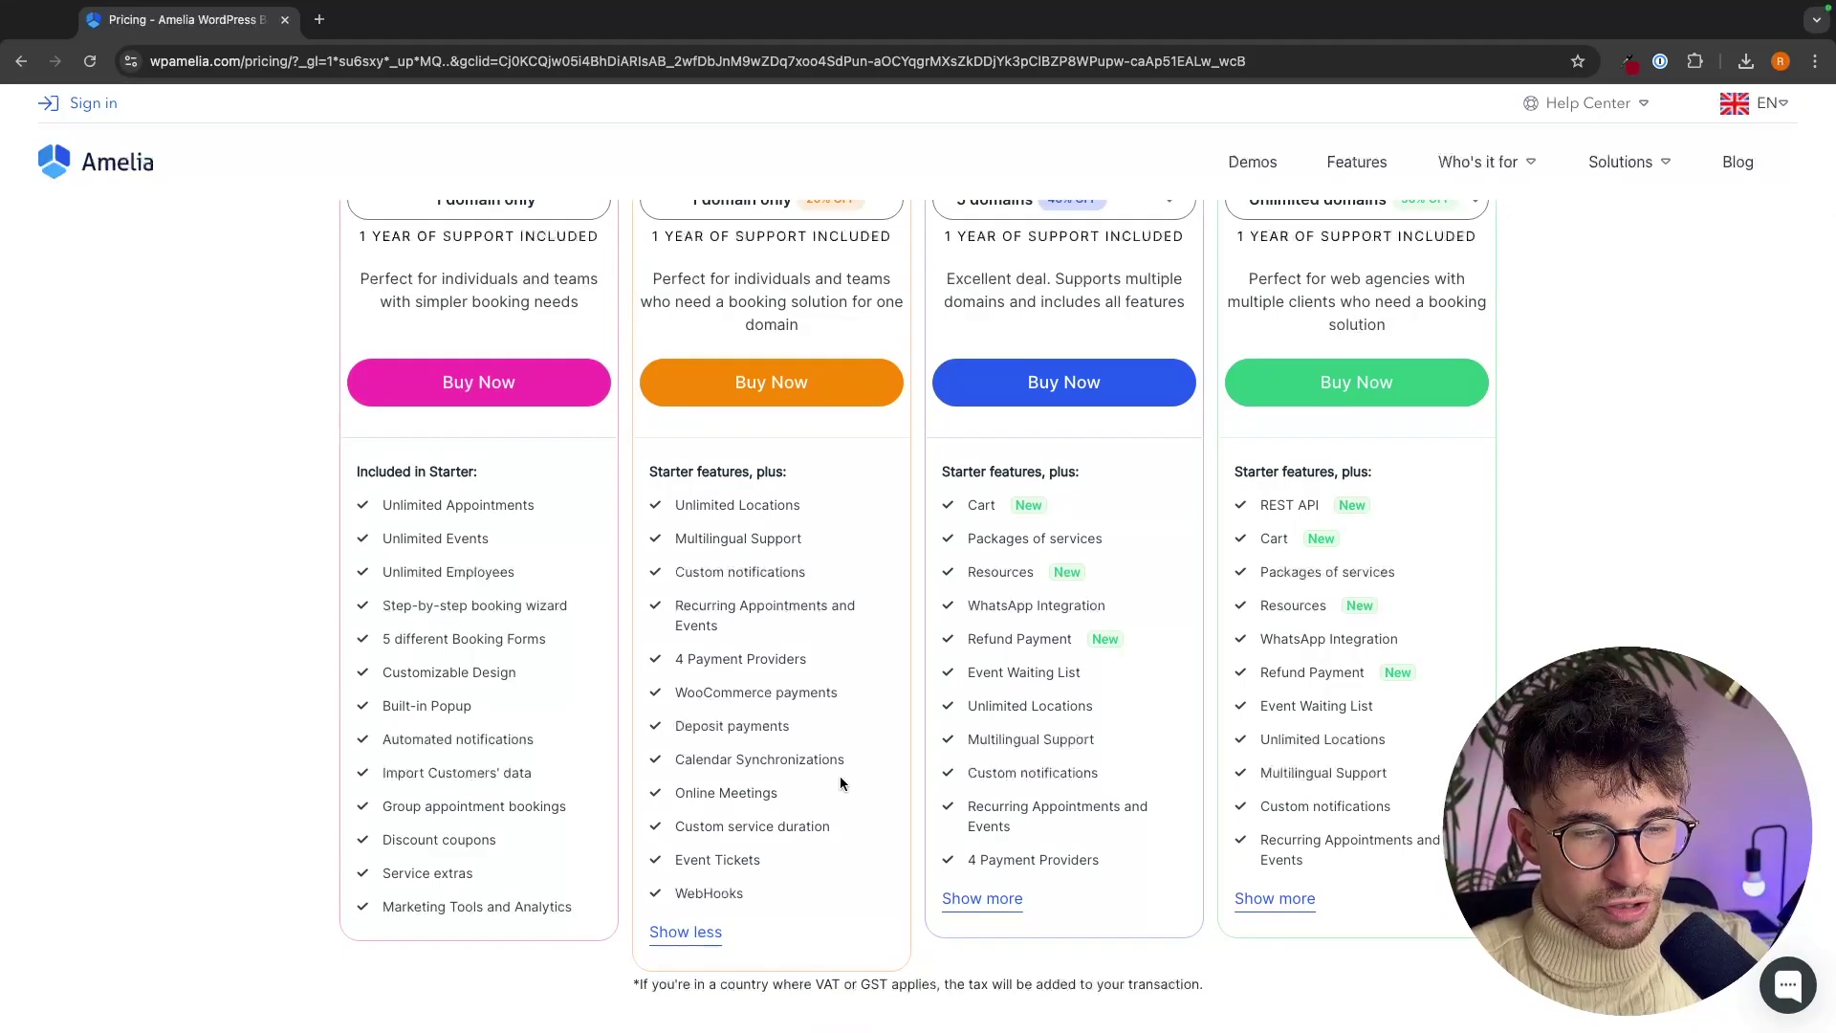
scroll(839, 777, "down", 1)
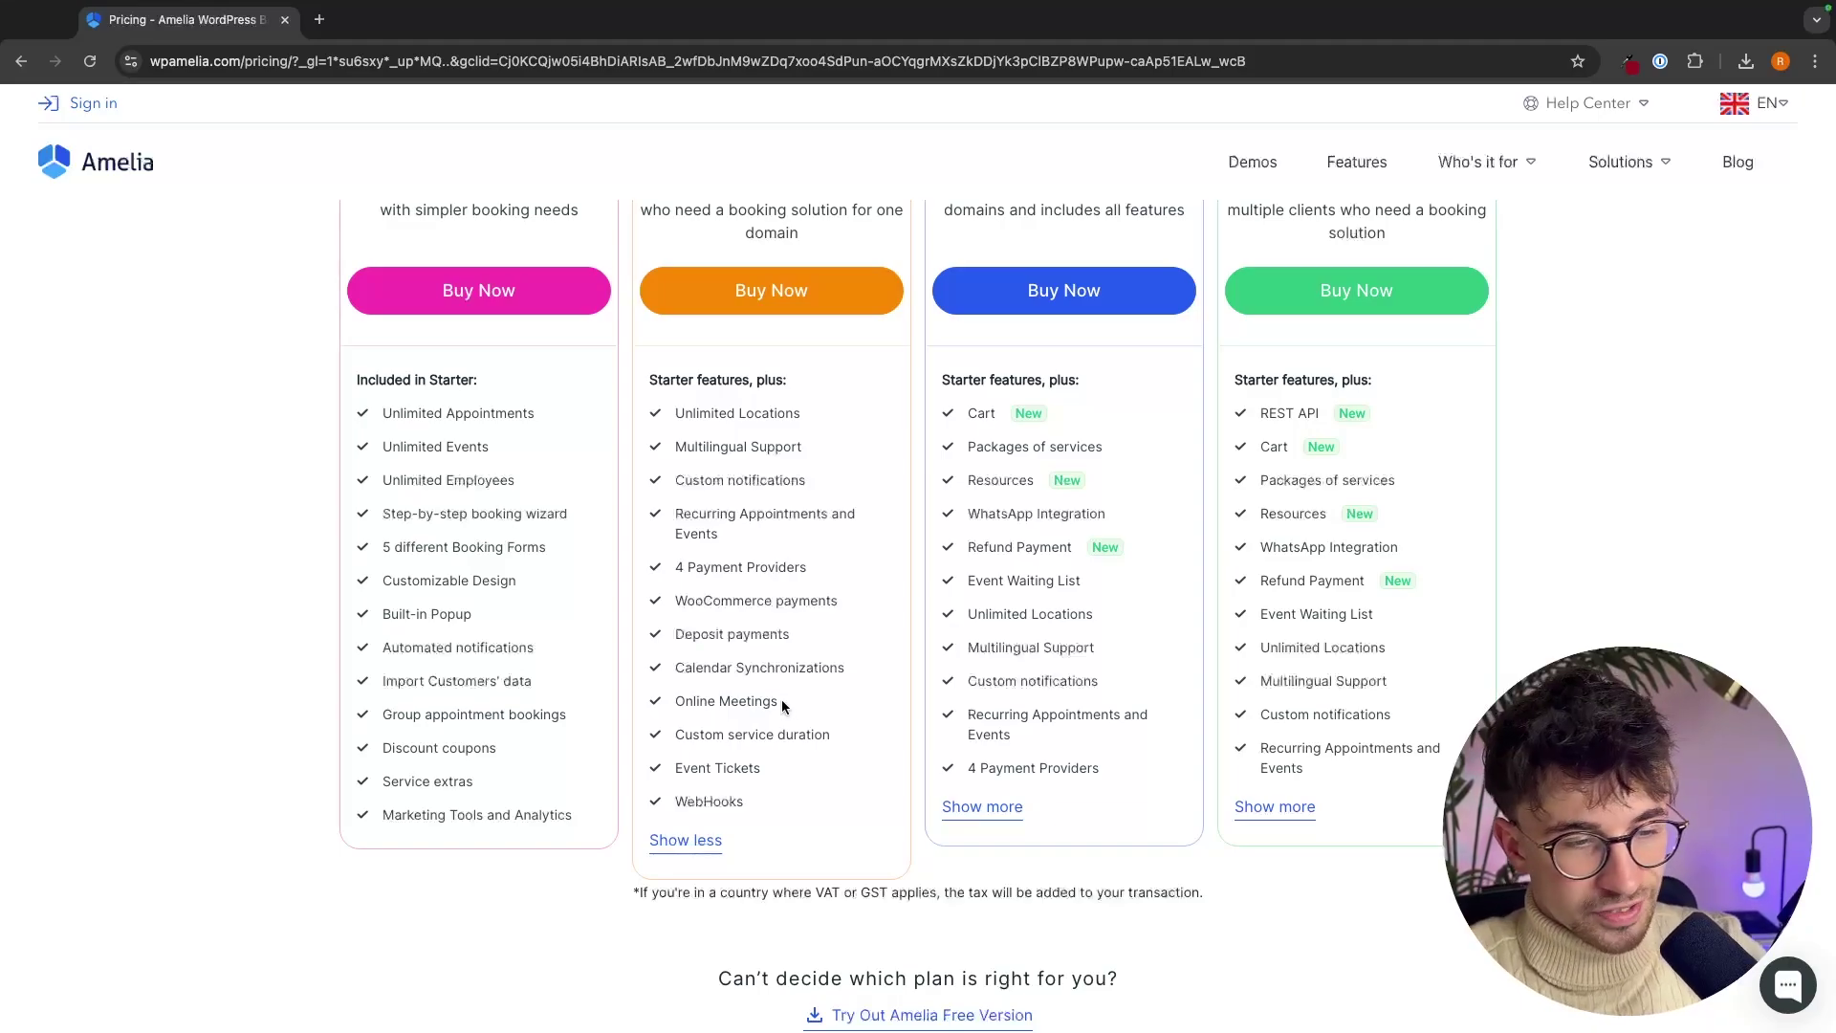
- Expand the Pro plan's full feature list and compare it with the other plans
scroll(685, 683, "up", 4)
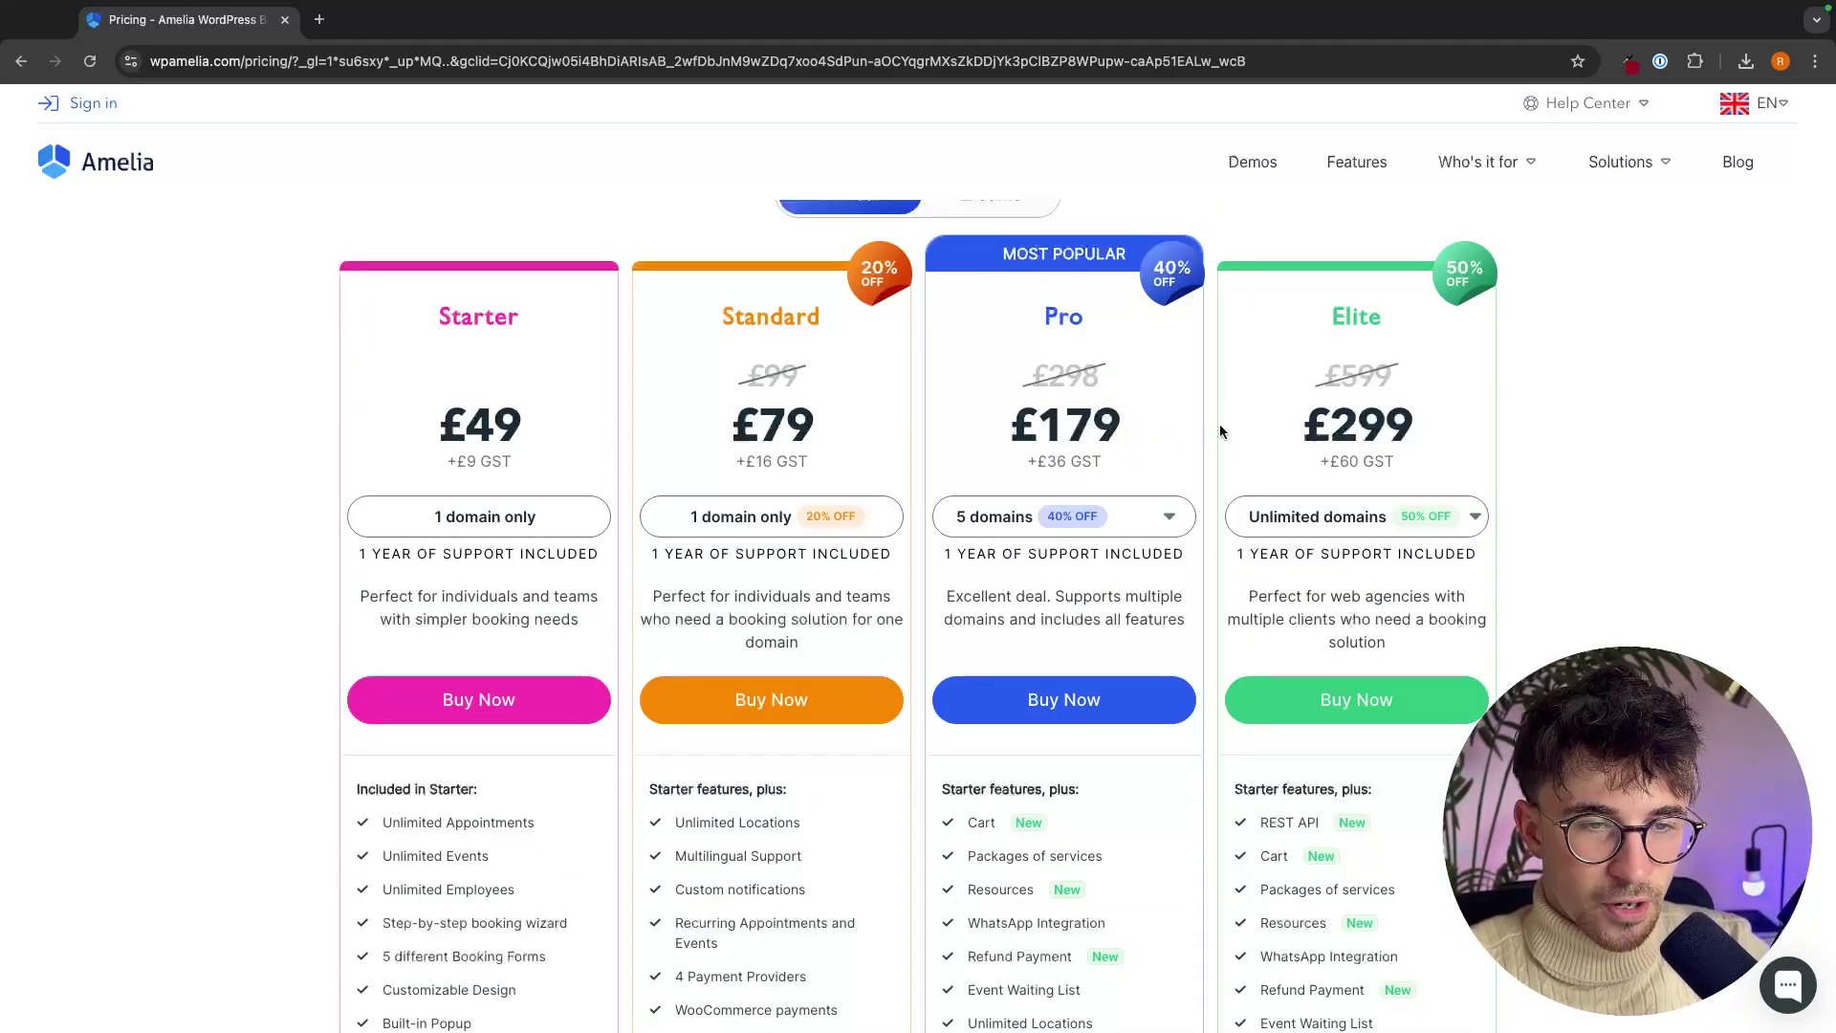
scroll(1184, 403, "down", 3)
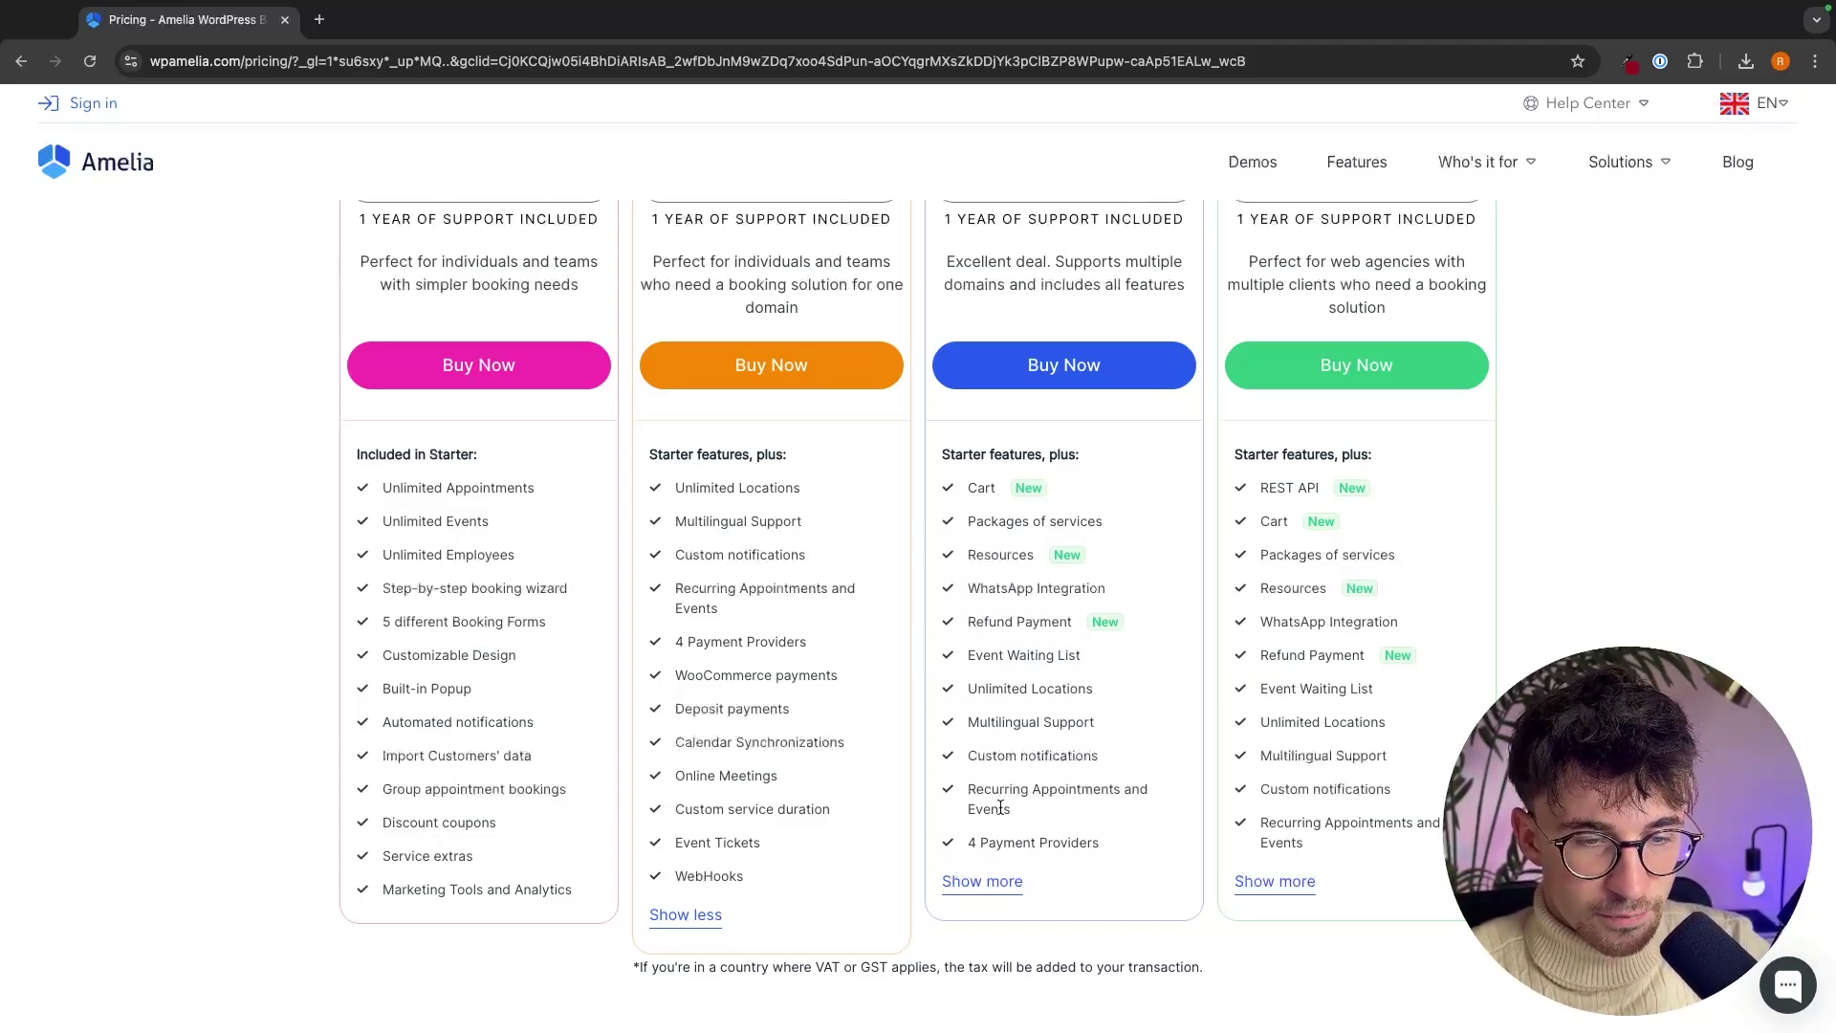
left_click(982, 881)
scroll(995, 842, "down", 2)
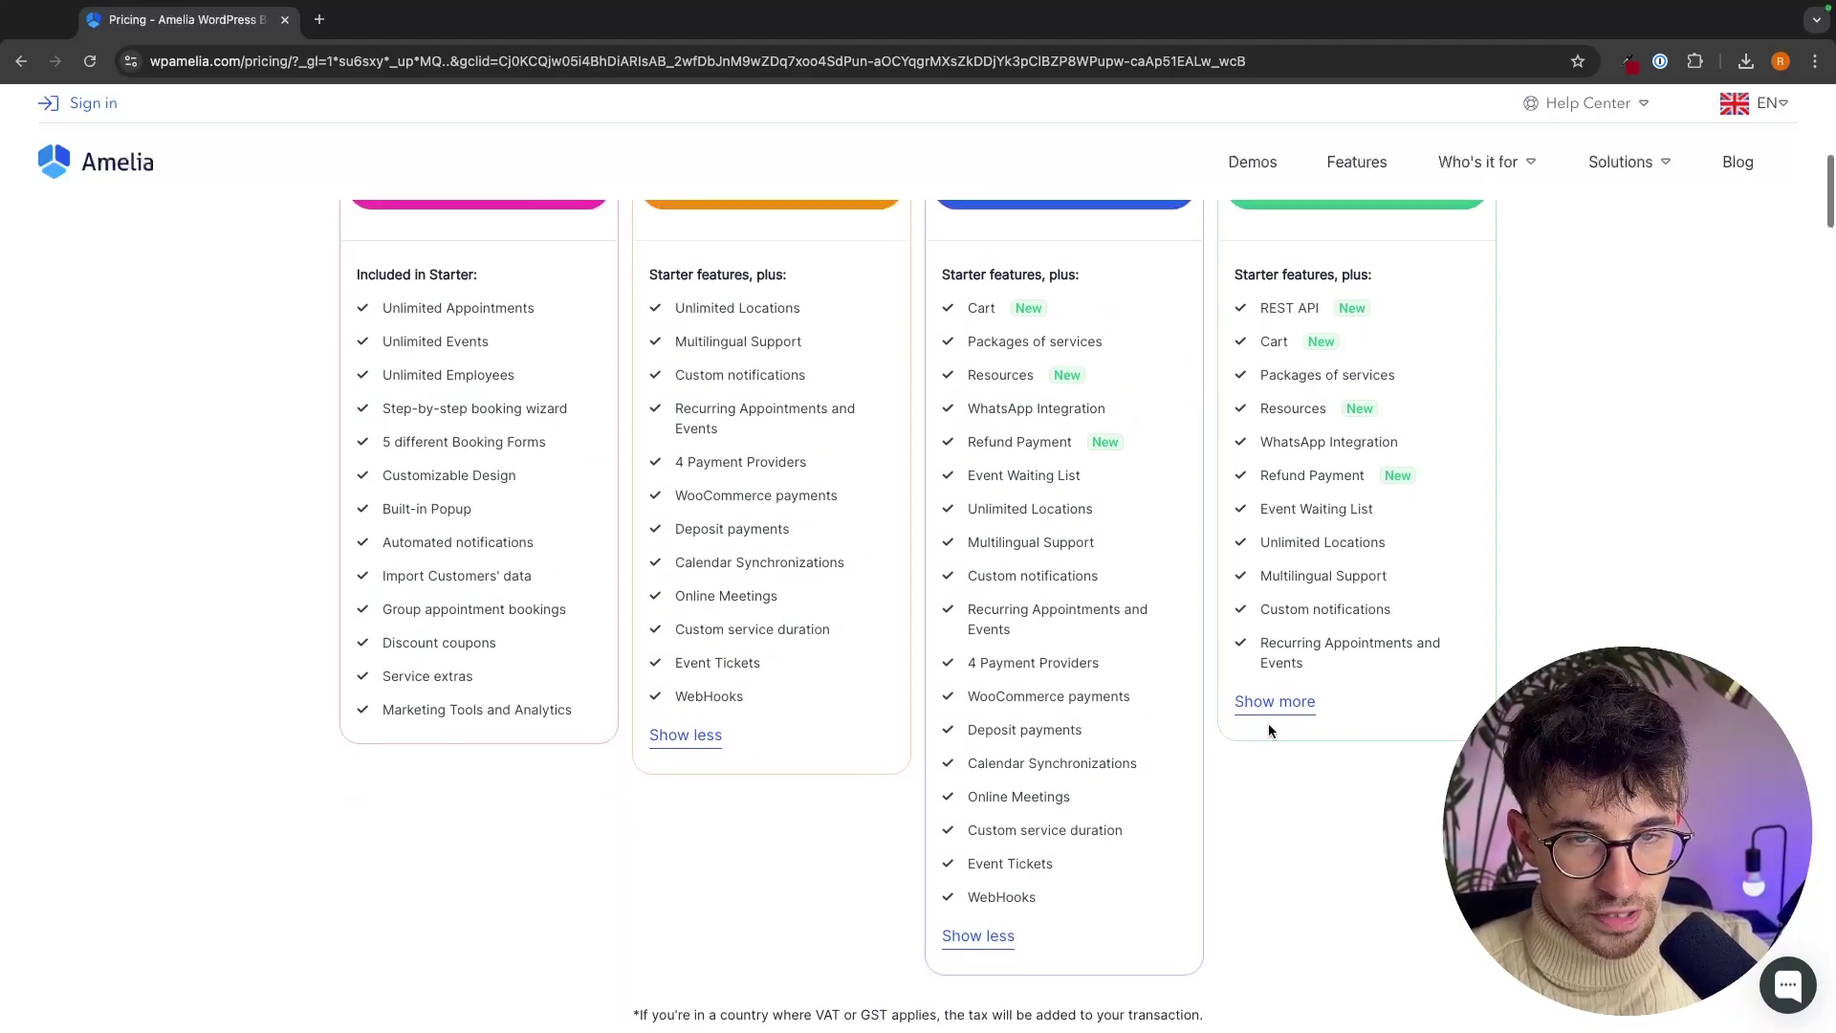
scroll(1409, 365, "up", 6)
scroll(1472, 402, "down", 1)
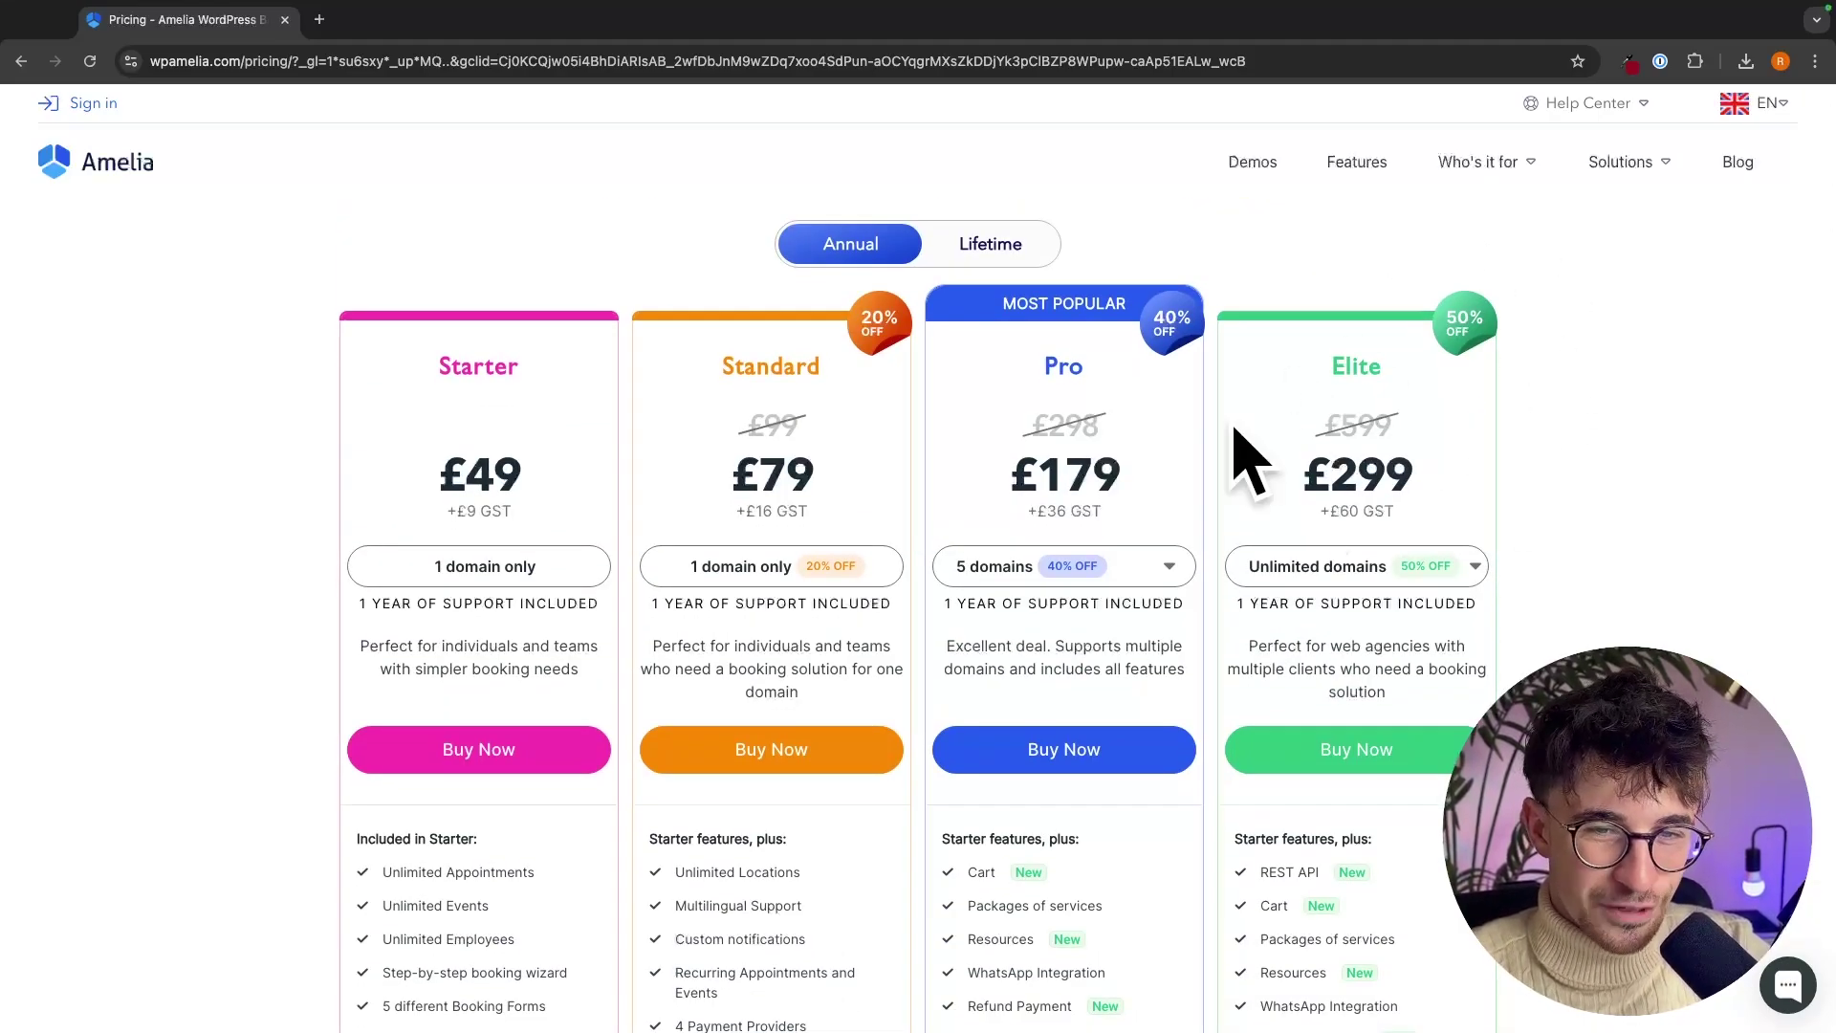
scroll(1507, 550, "down", 5)
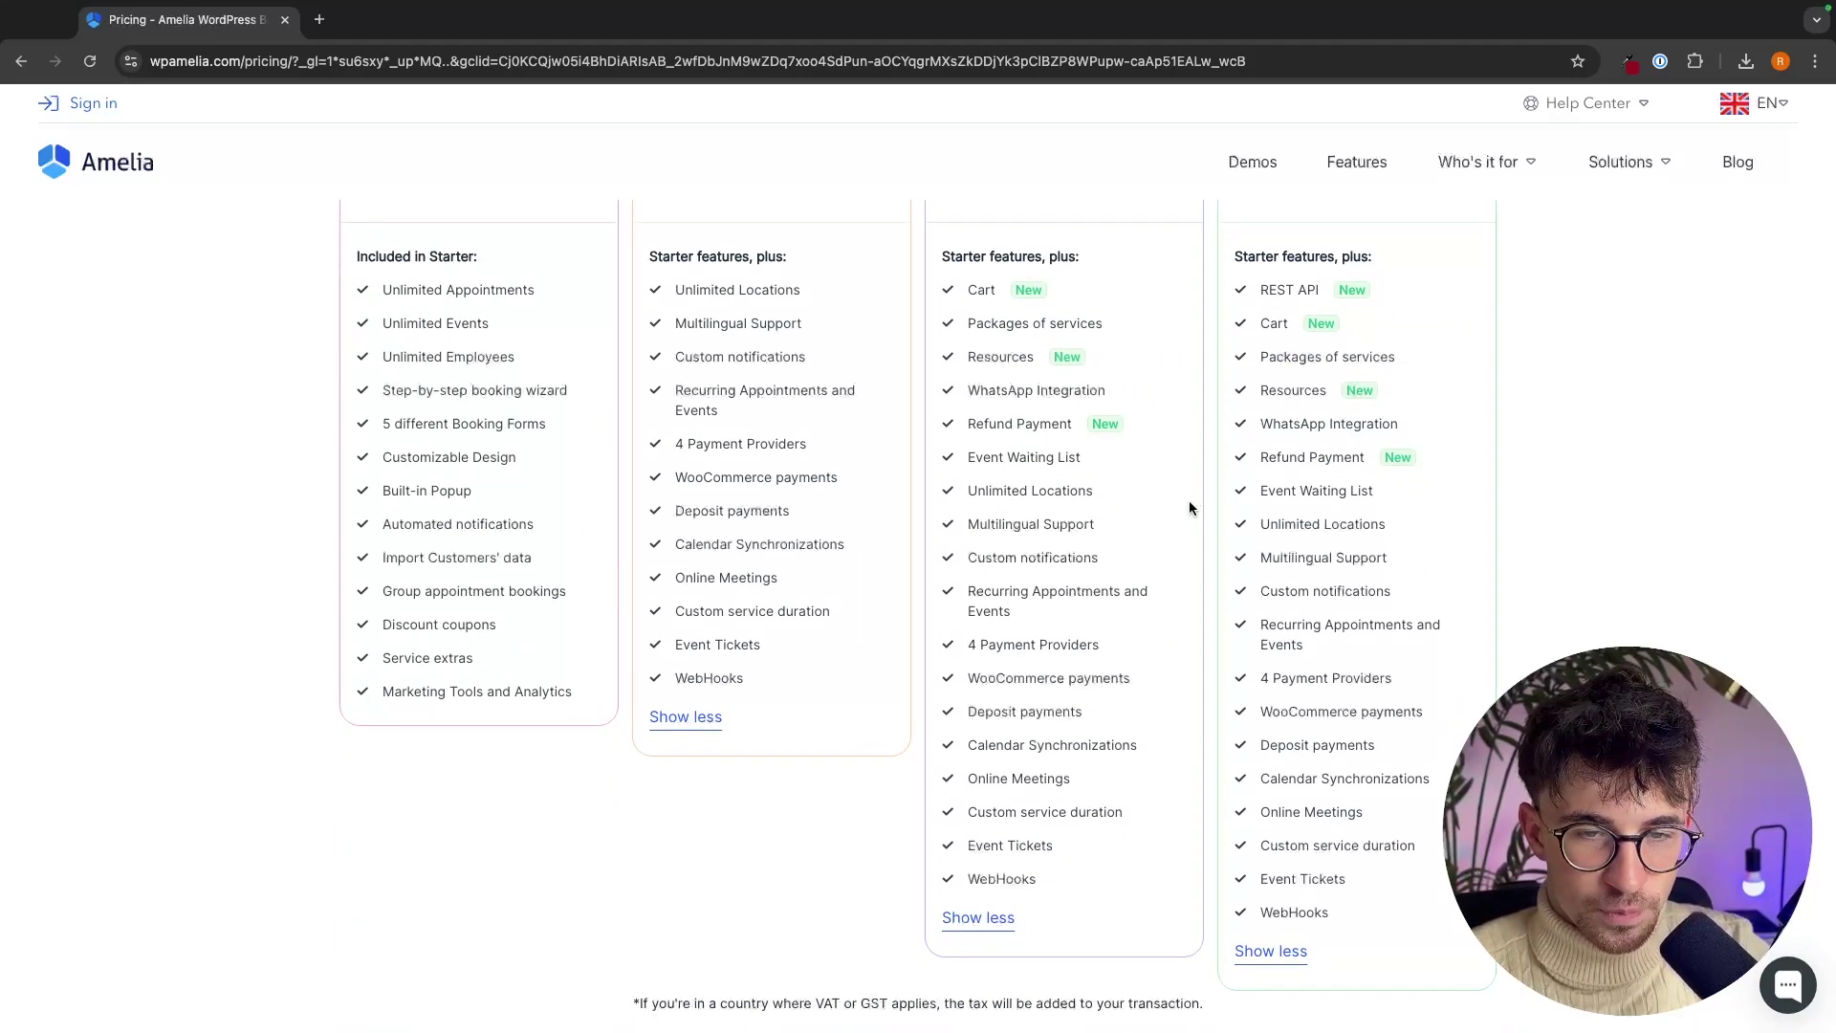
scroll(1349, 784, "up", 4)
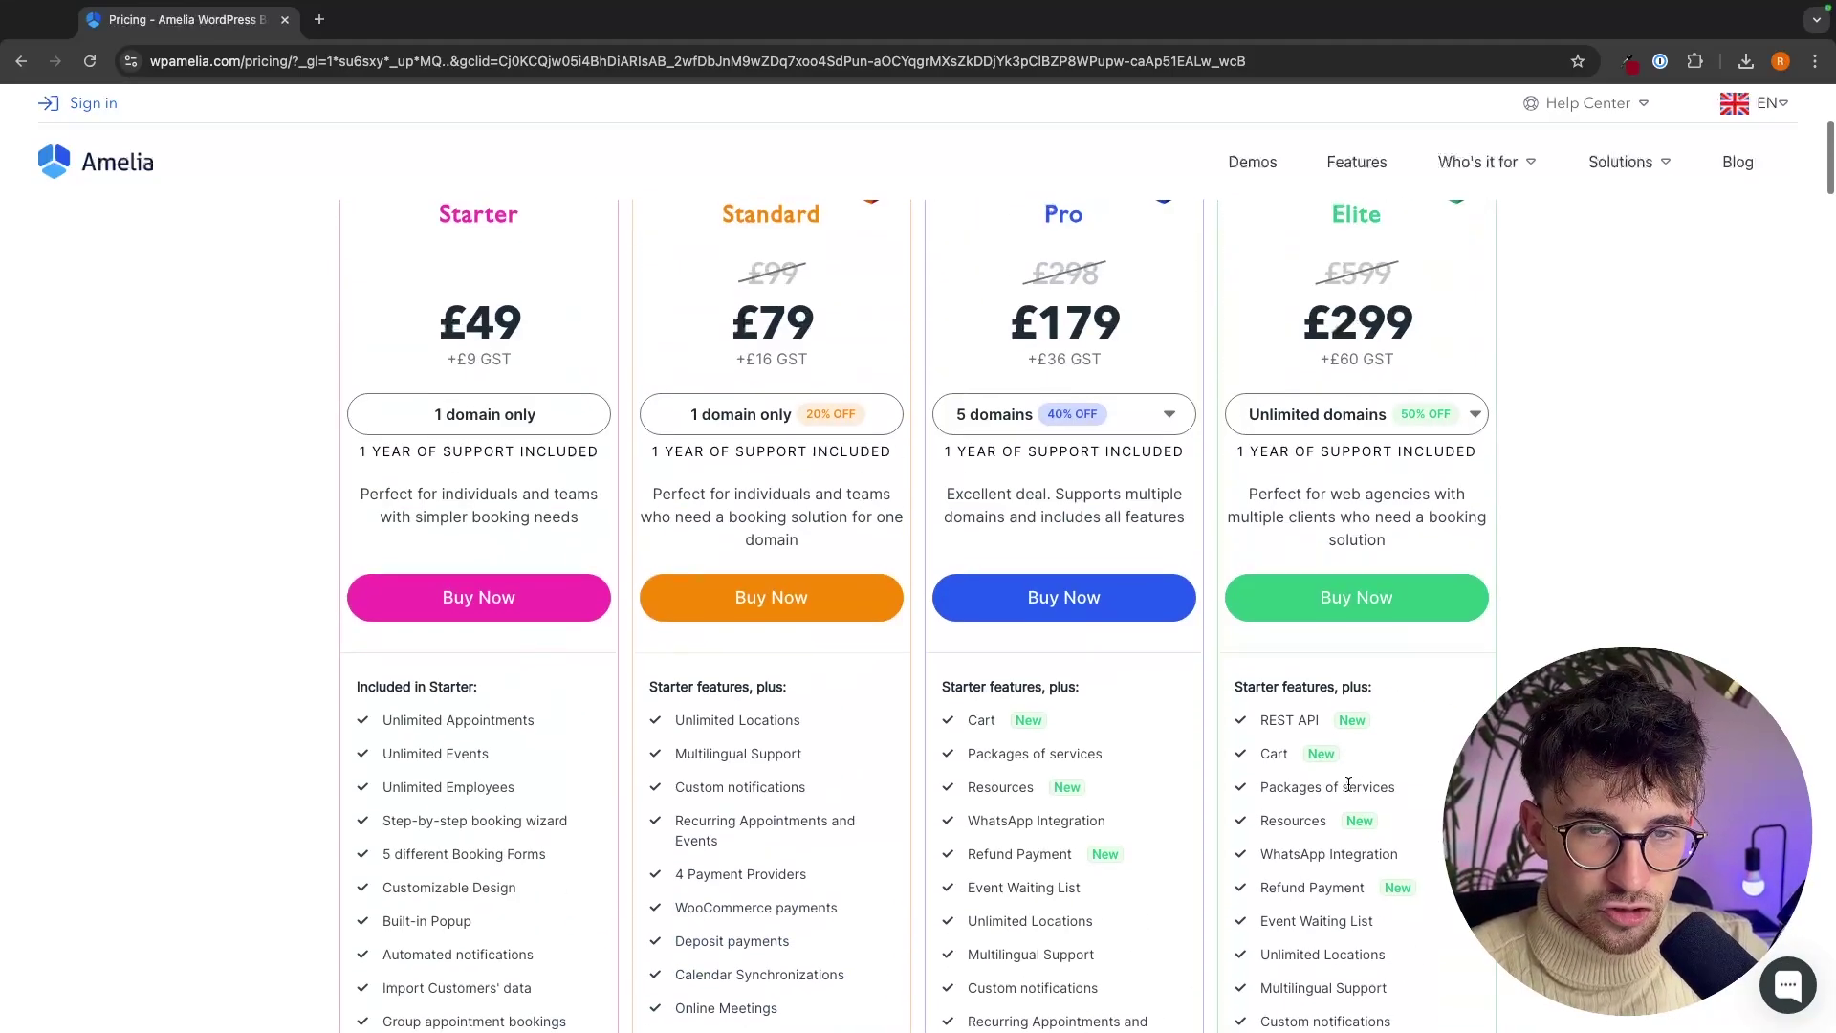
scroll(1349, 411, "up", 2)
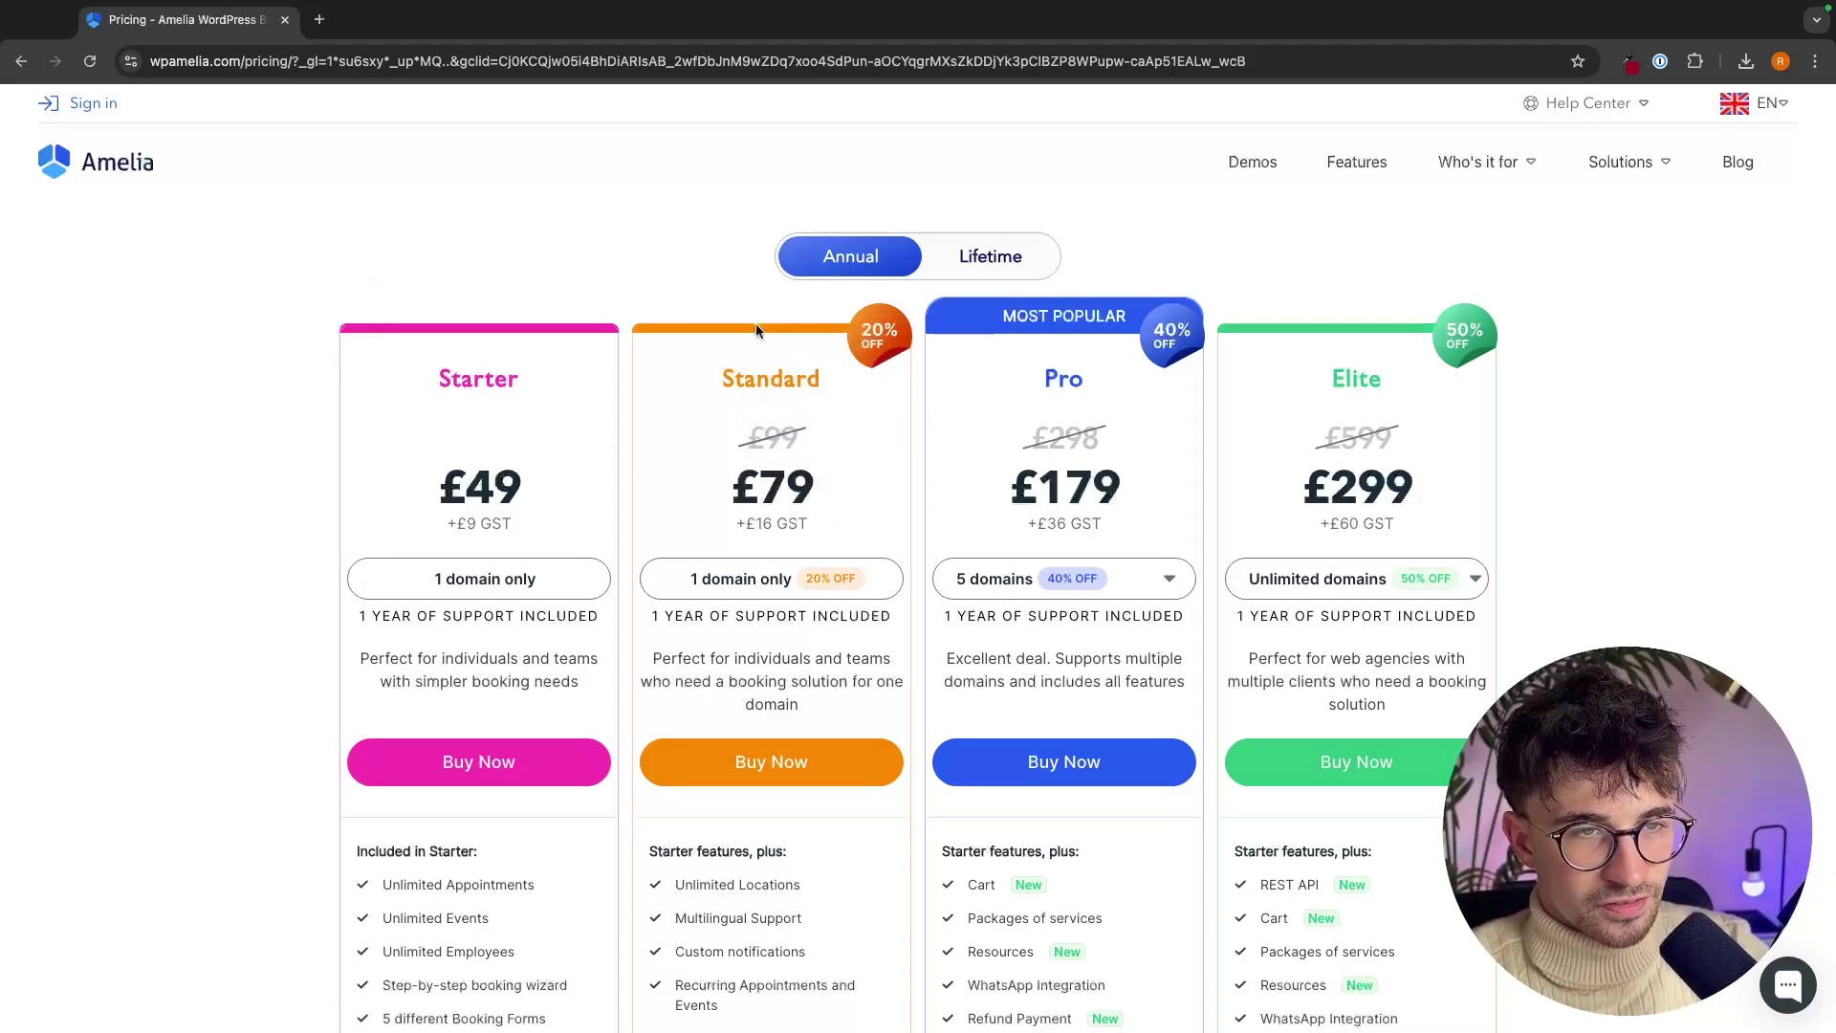
- Switch pricing to Lifetime, back to Annual, then Lifetime again to show £198, £459 and £839 plans
left_click(1022, 260)
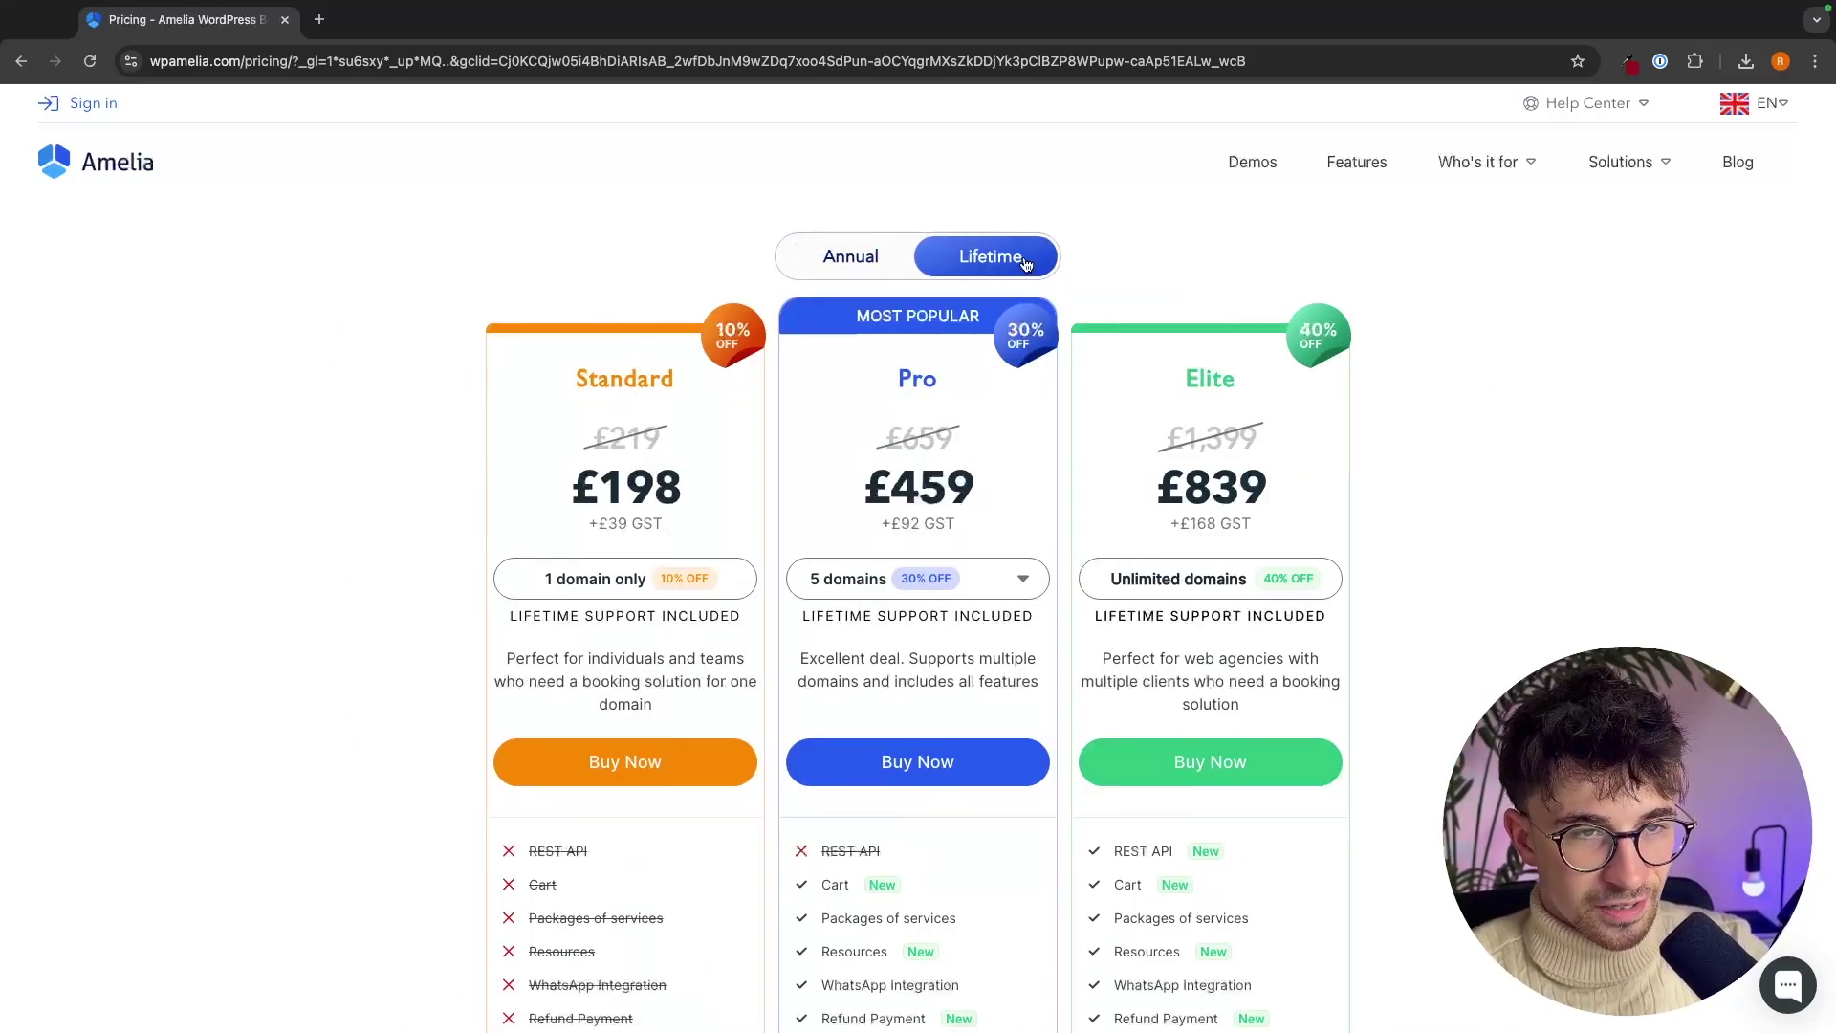
left_click(851, 256)
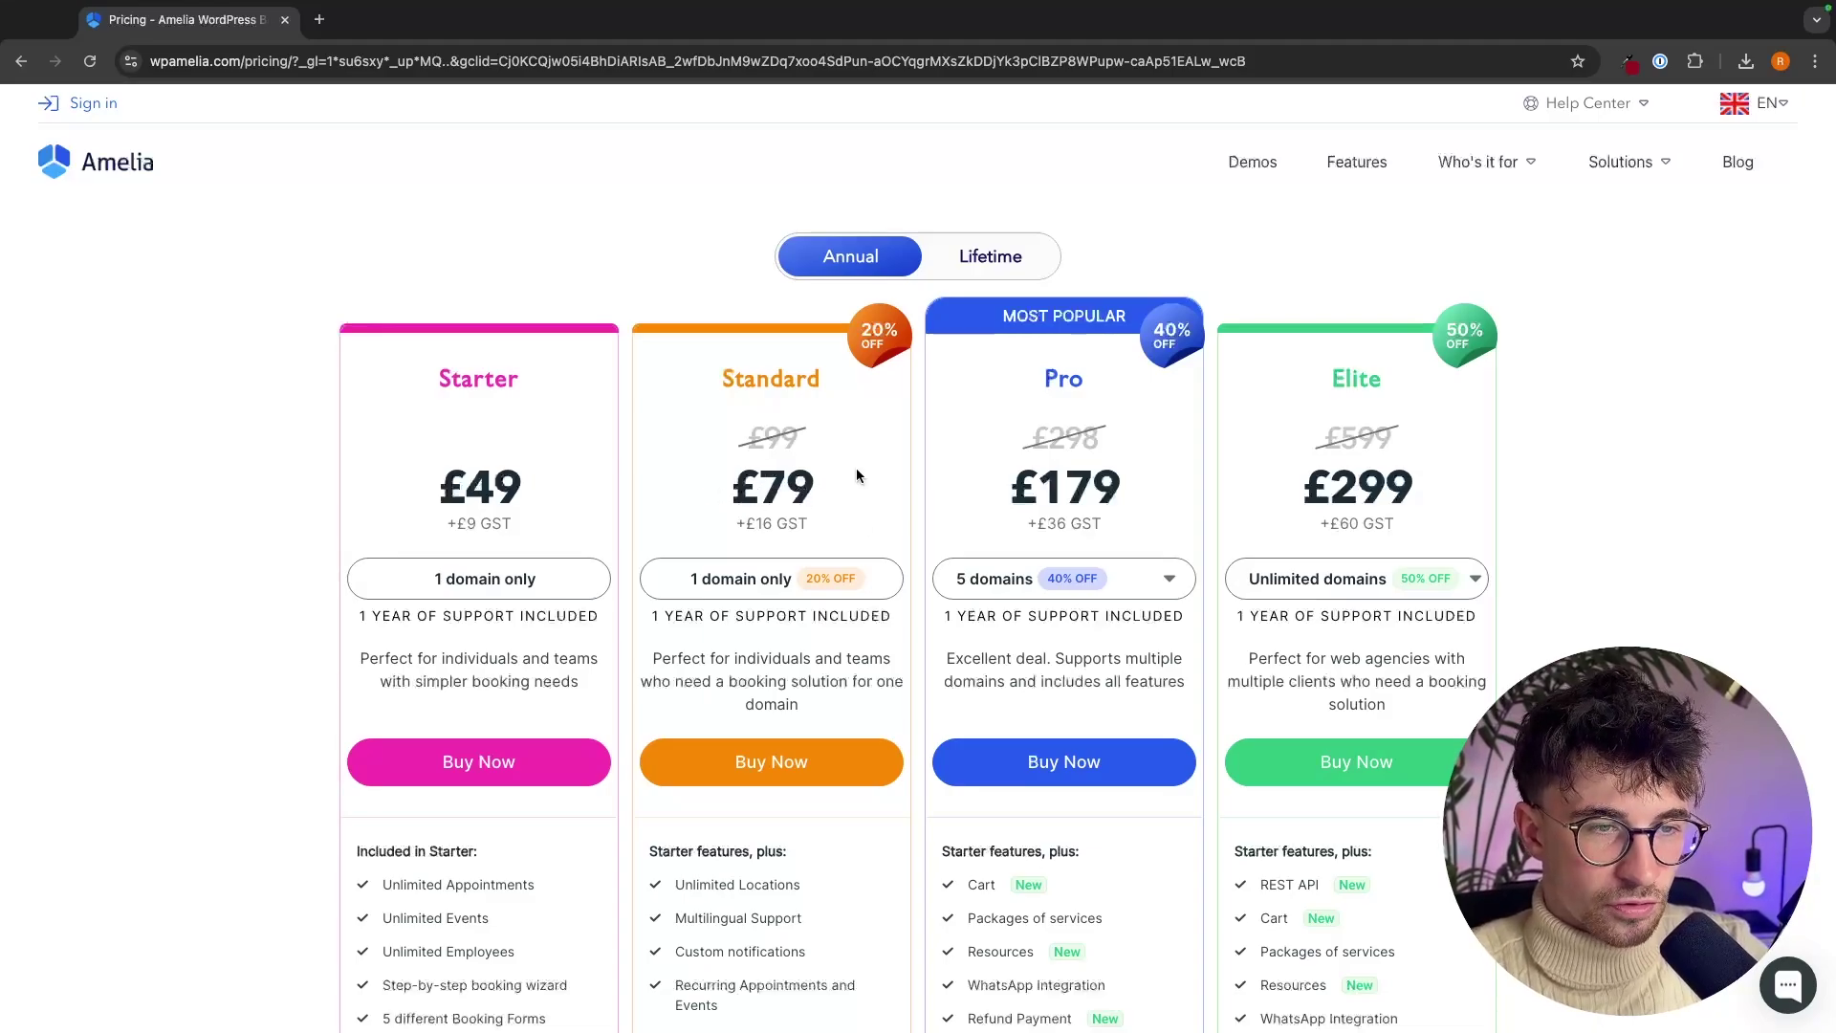
left_click(993, 256)
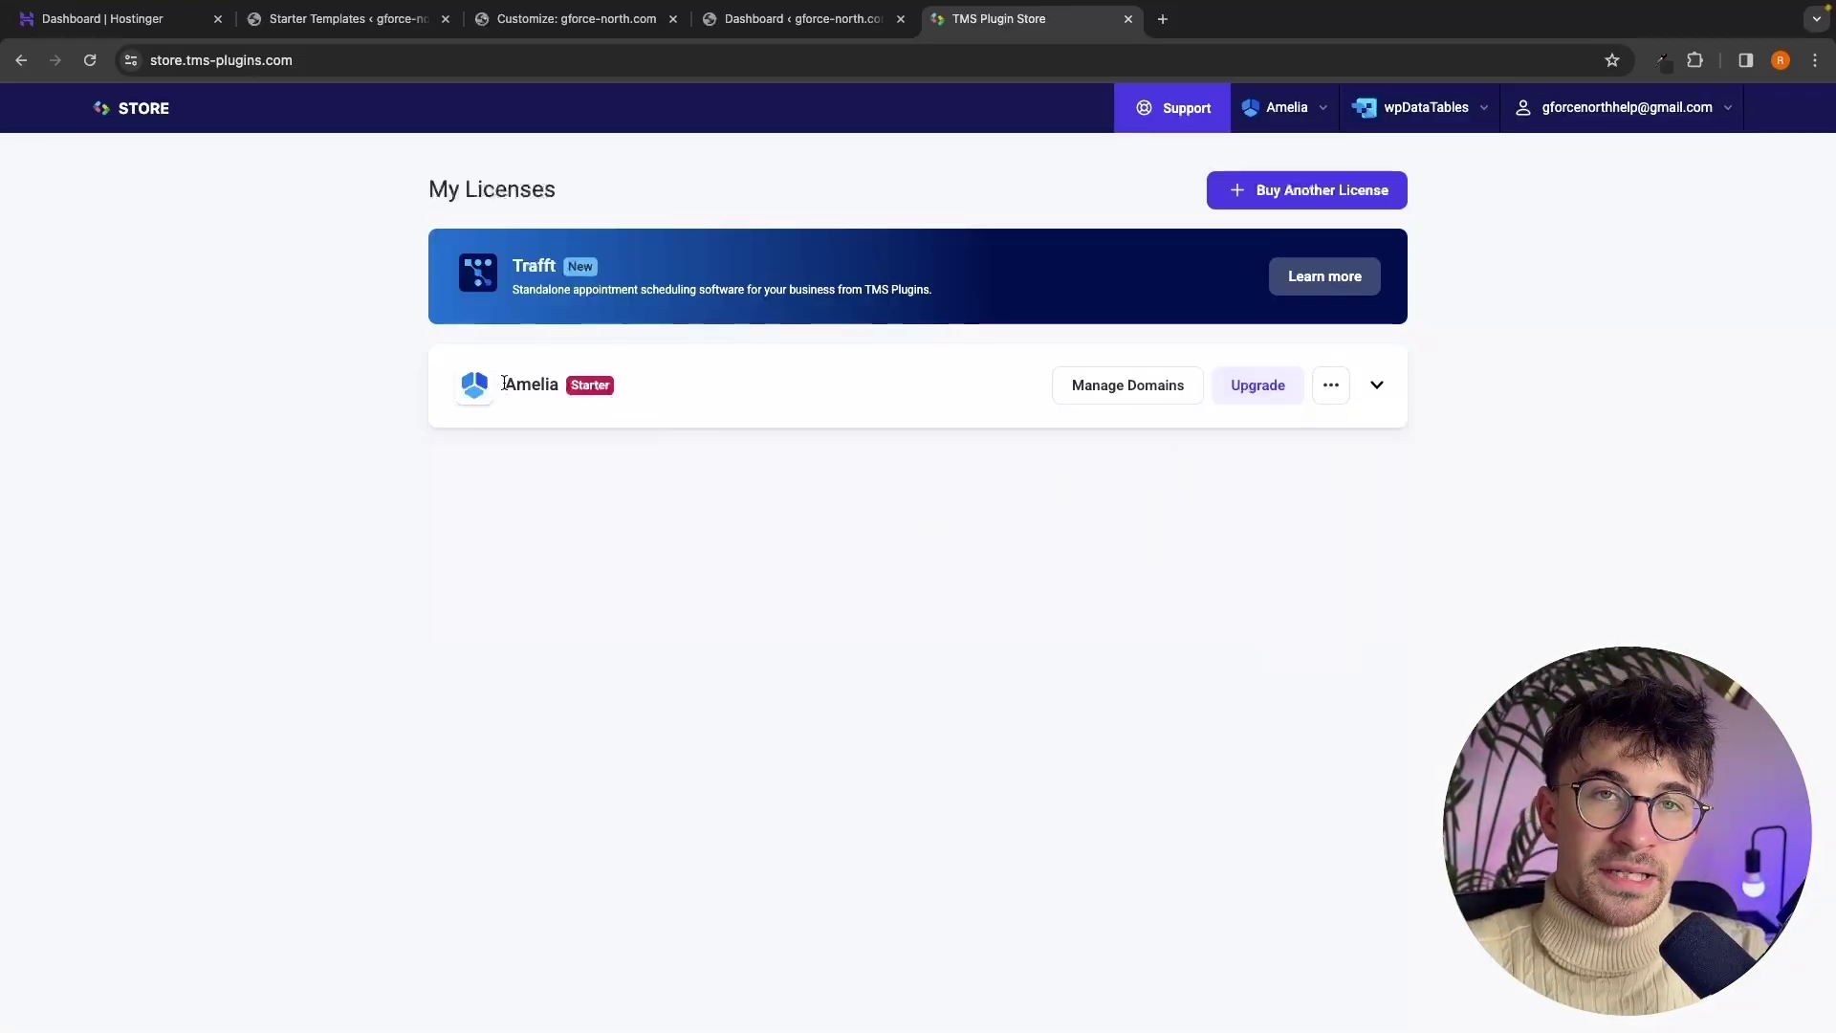
- Download the Amelia Starter plugin file from the licence's more-actions menu in My Licenses
left_click_drag(502, 385, 561, 385)
left_click(599, 447)
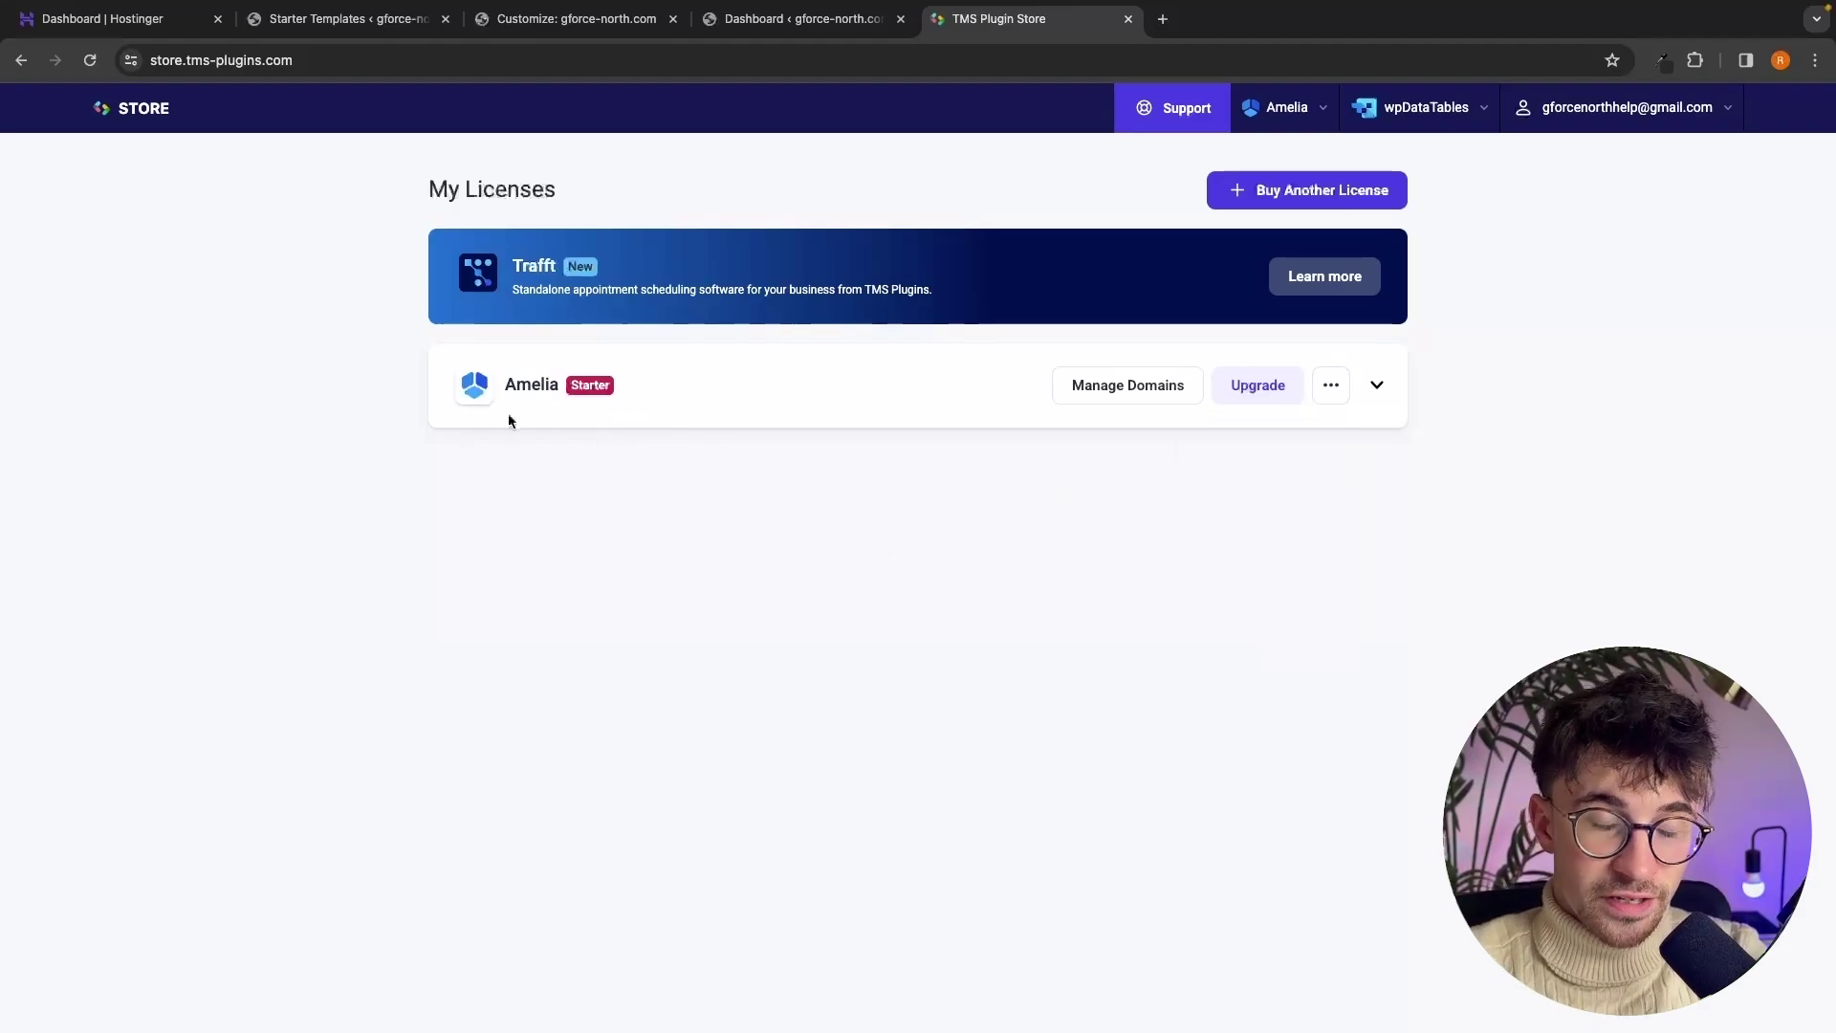
left_click(1333, 386)
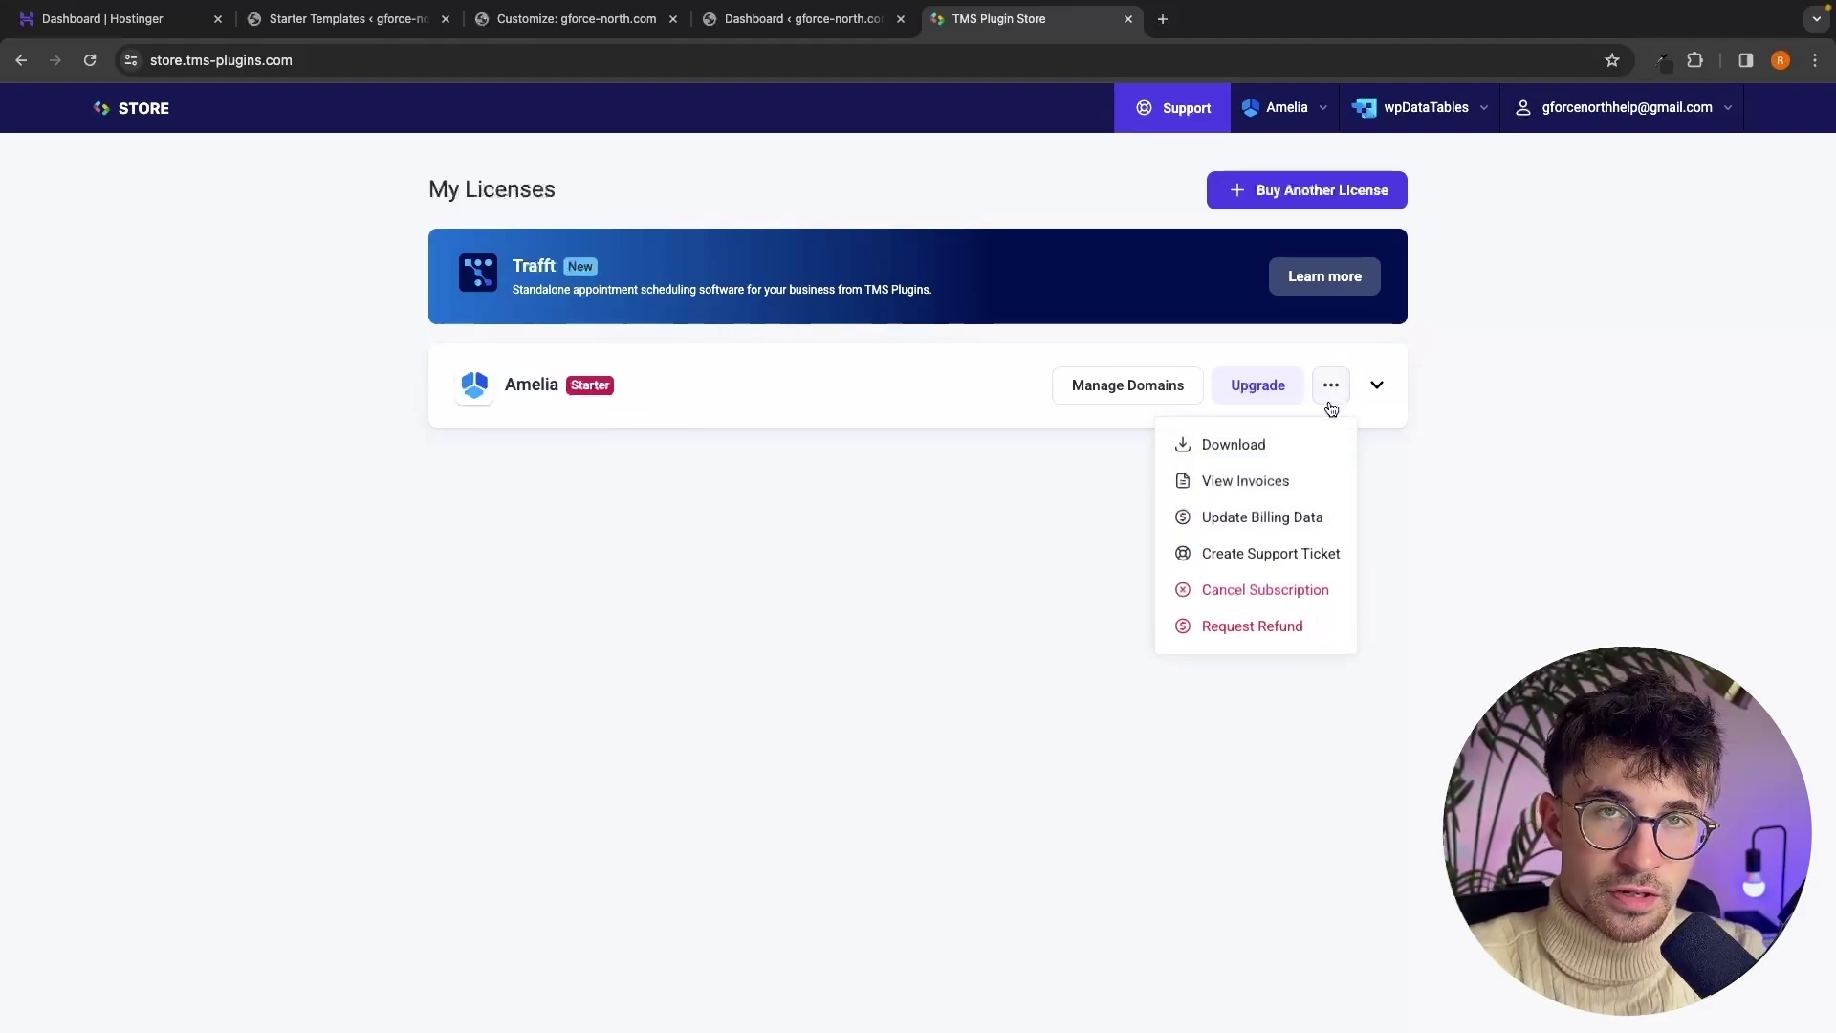
left_click(1230, 460)
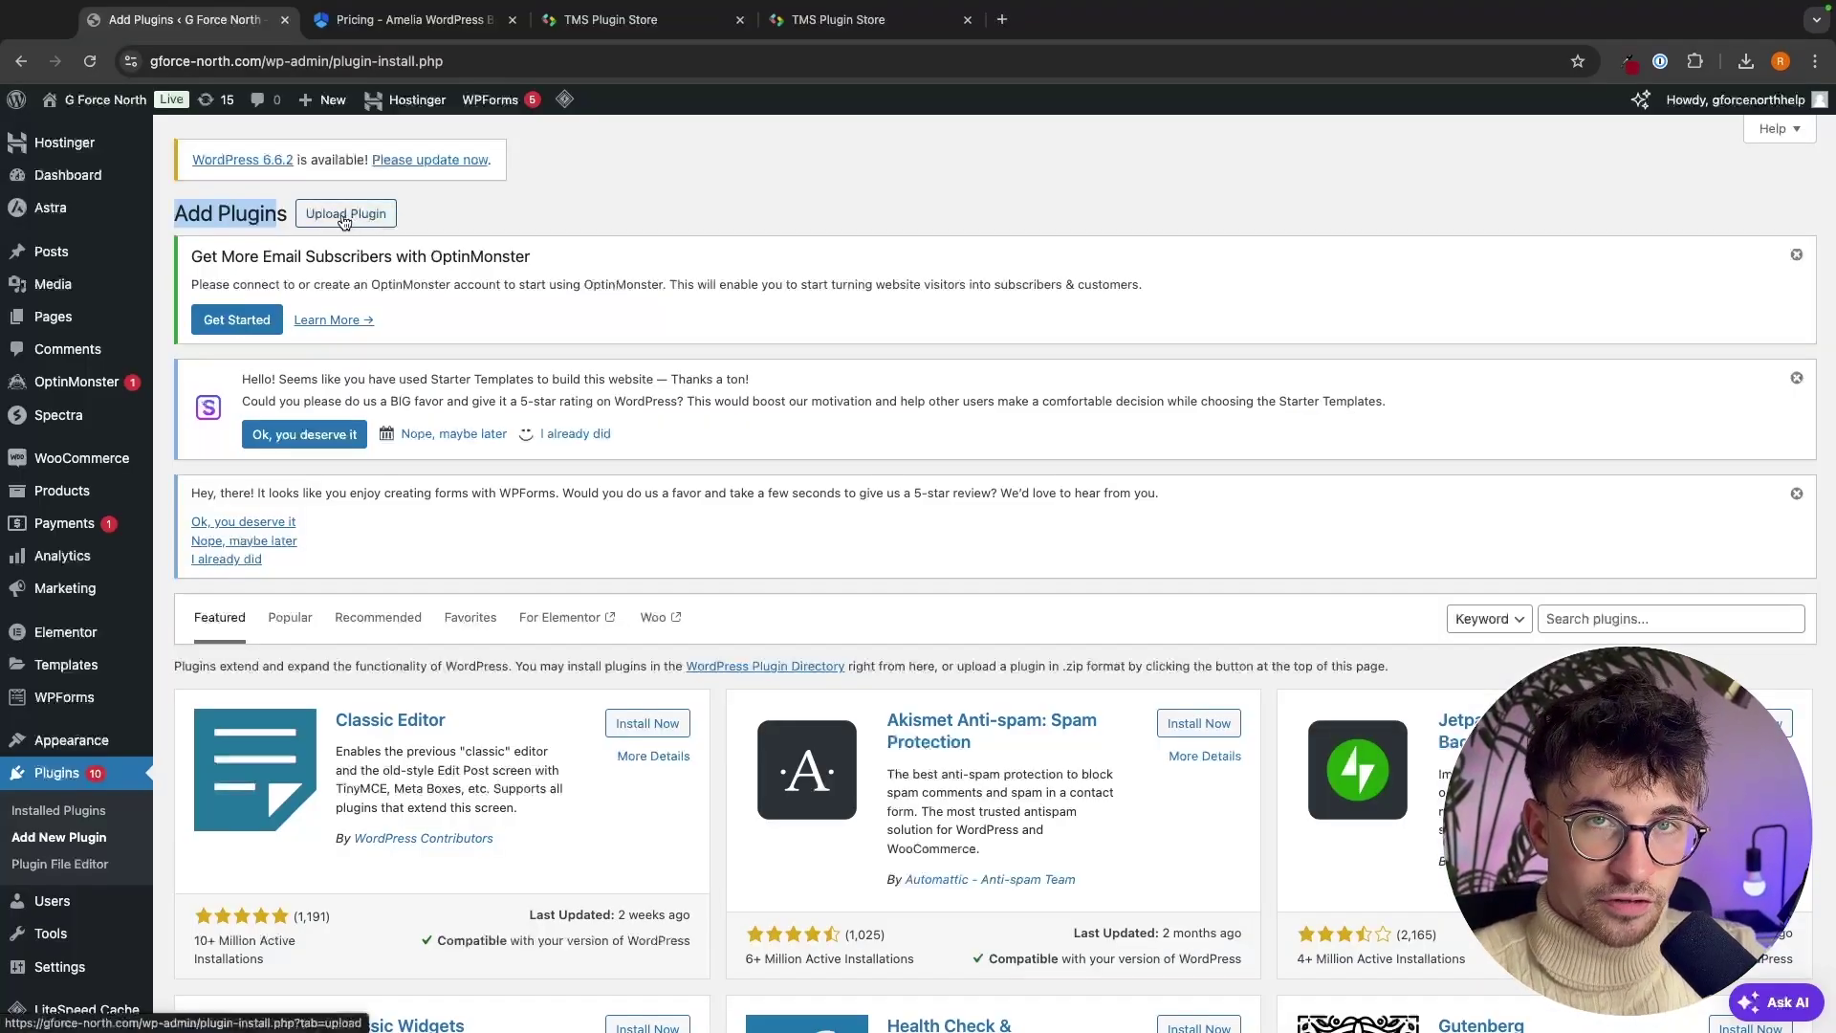
- Choose Upload Plugin and bring up the file chooser showing the Amelia zip in Downloads
left_click(346, 216)
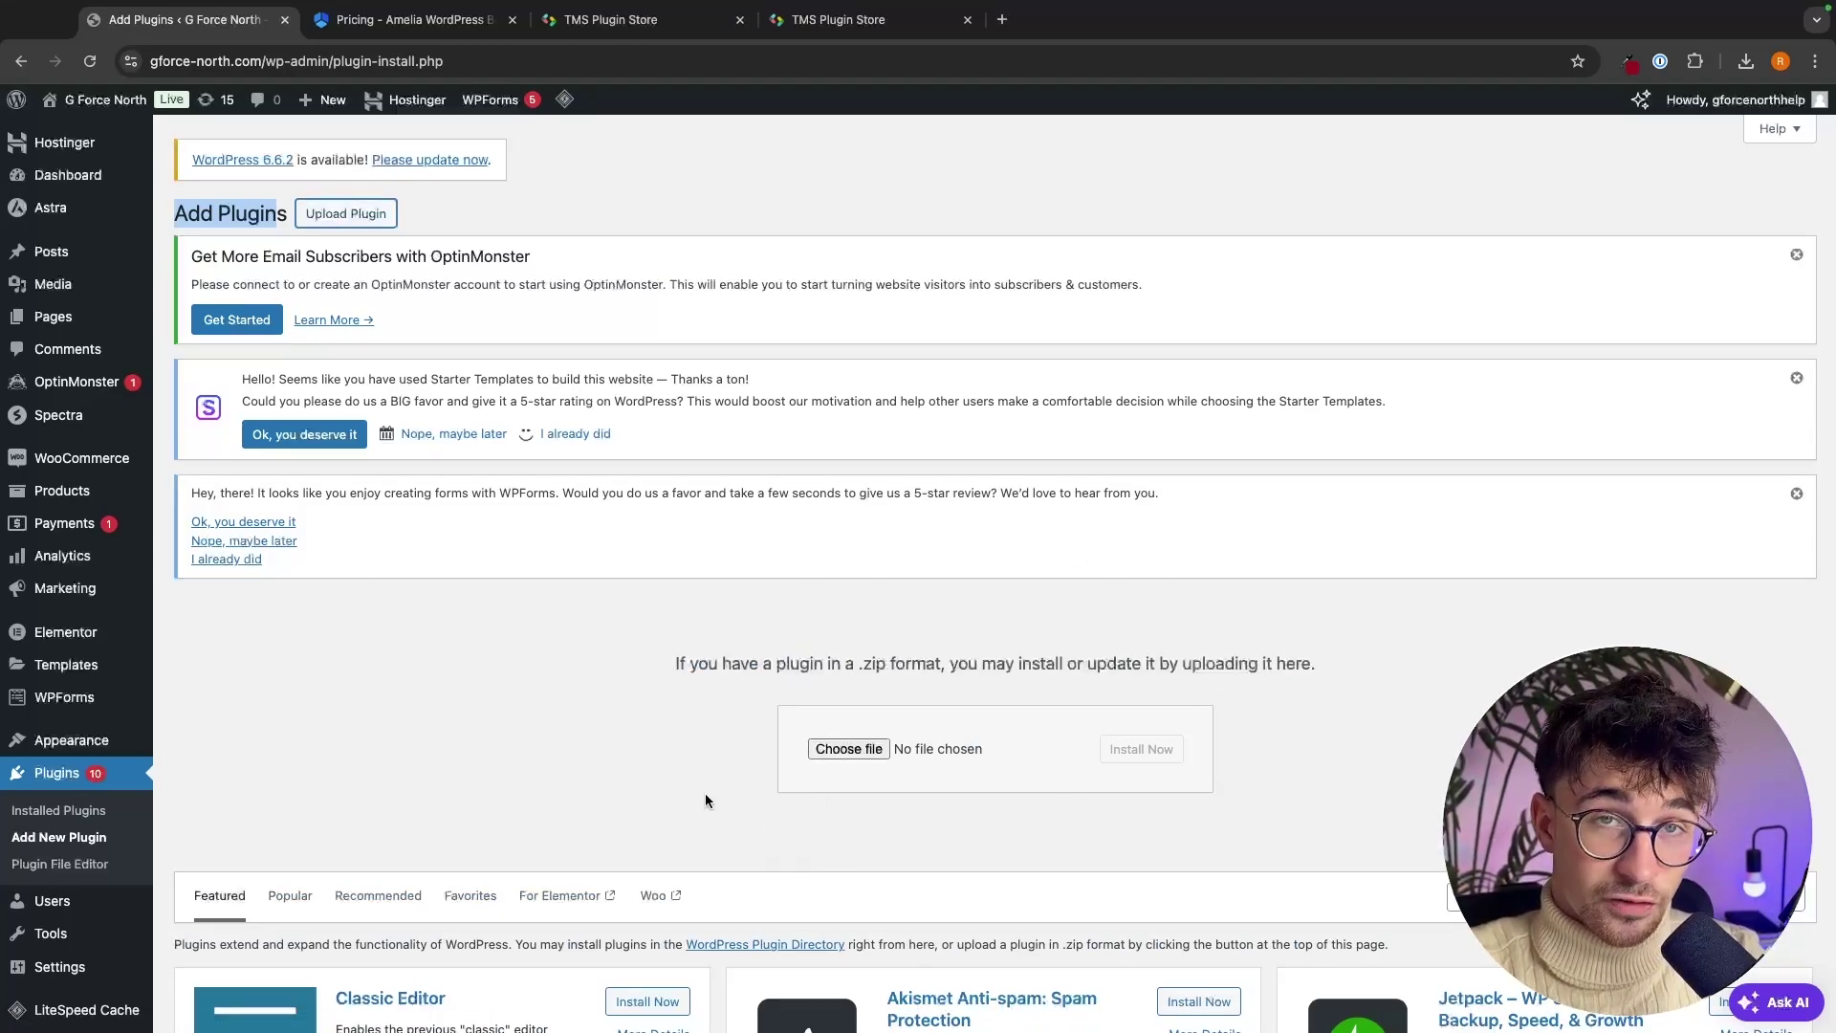
left_click(842, 750)
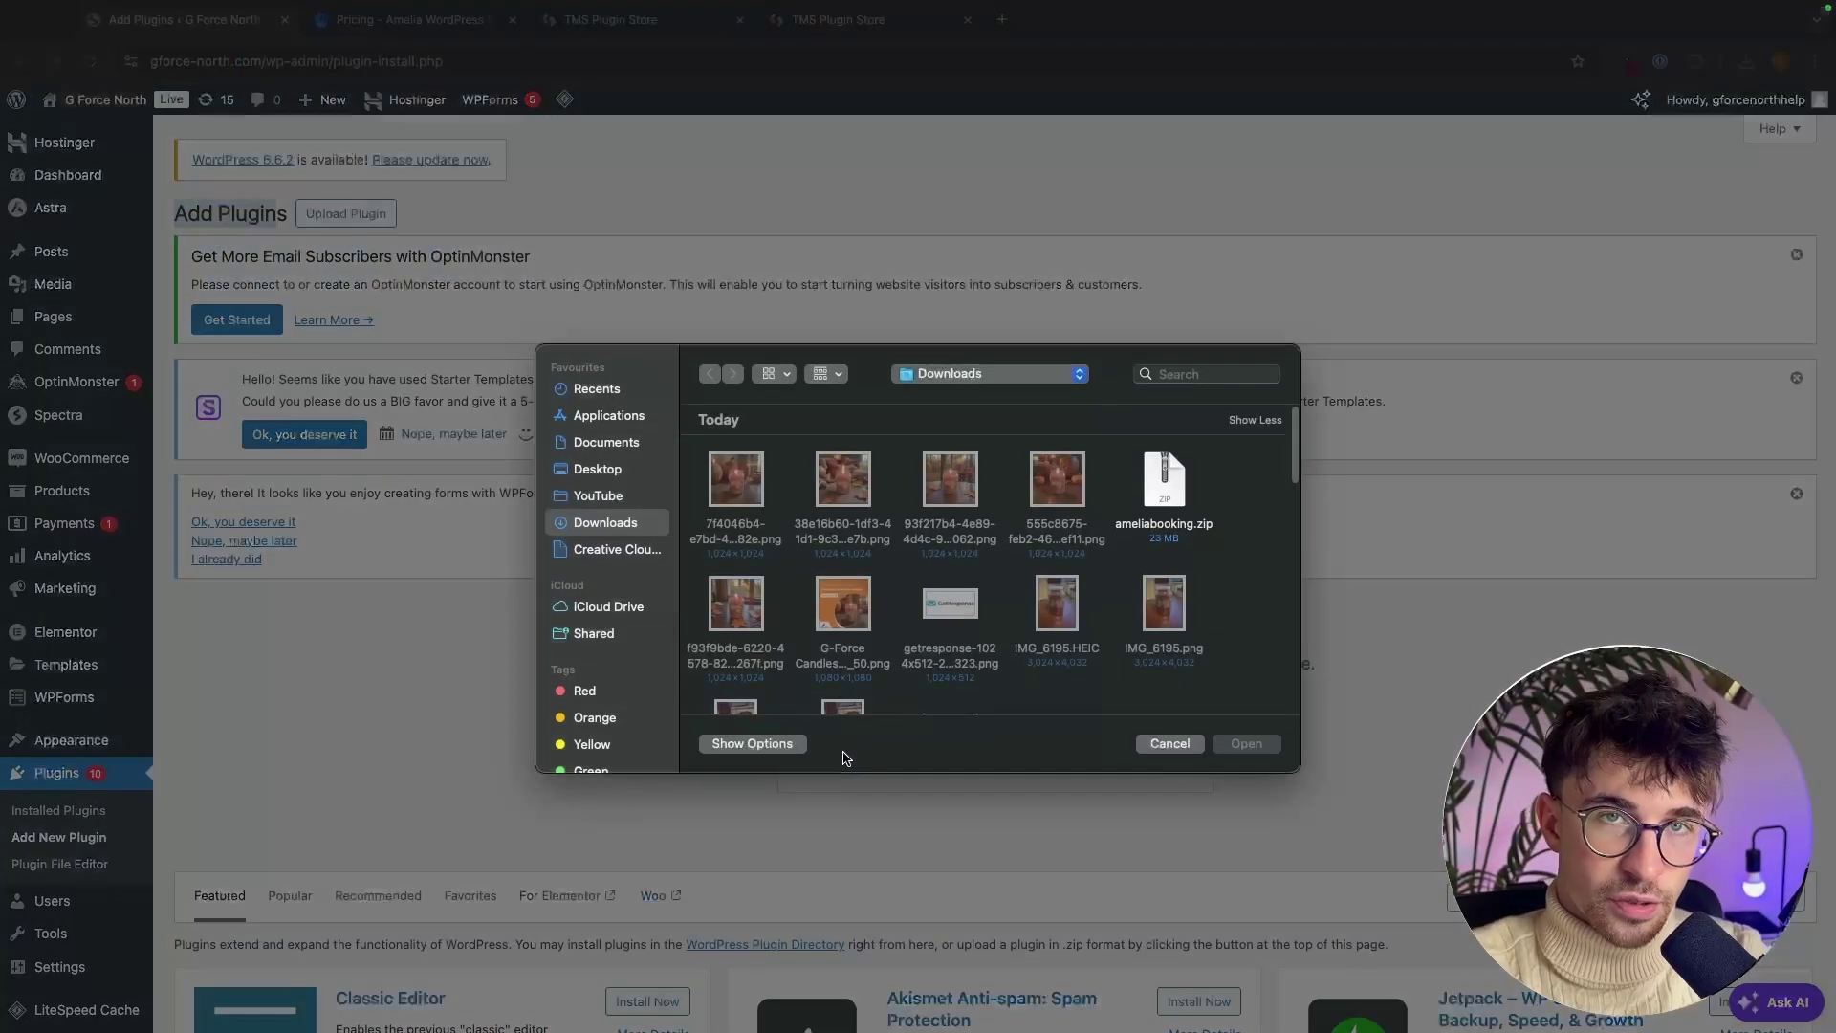
- Go to Amelia Settings and review the Working Hours & Days Off settings, then close them
mouse_move(47, 754)
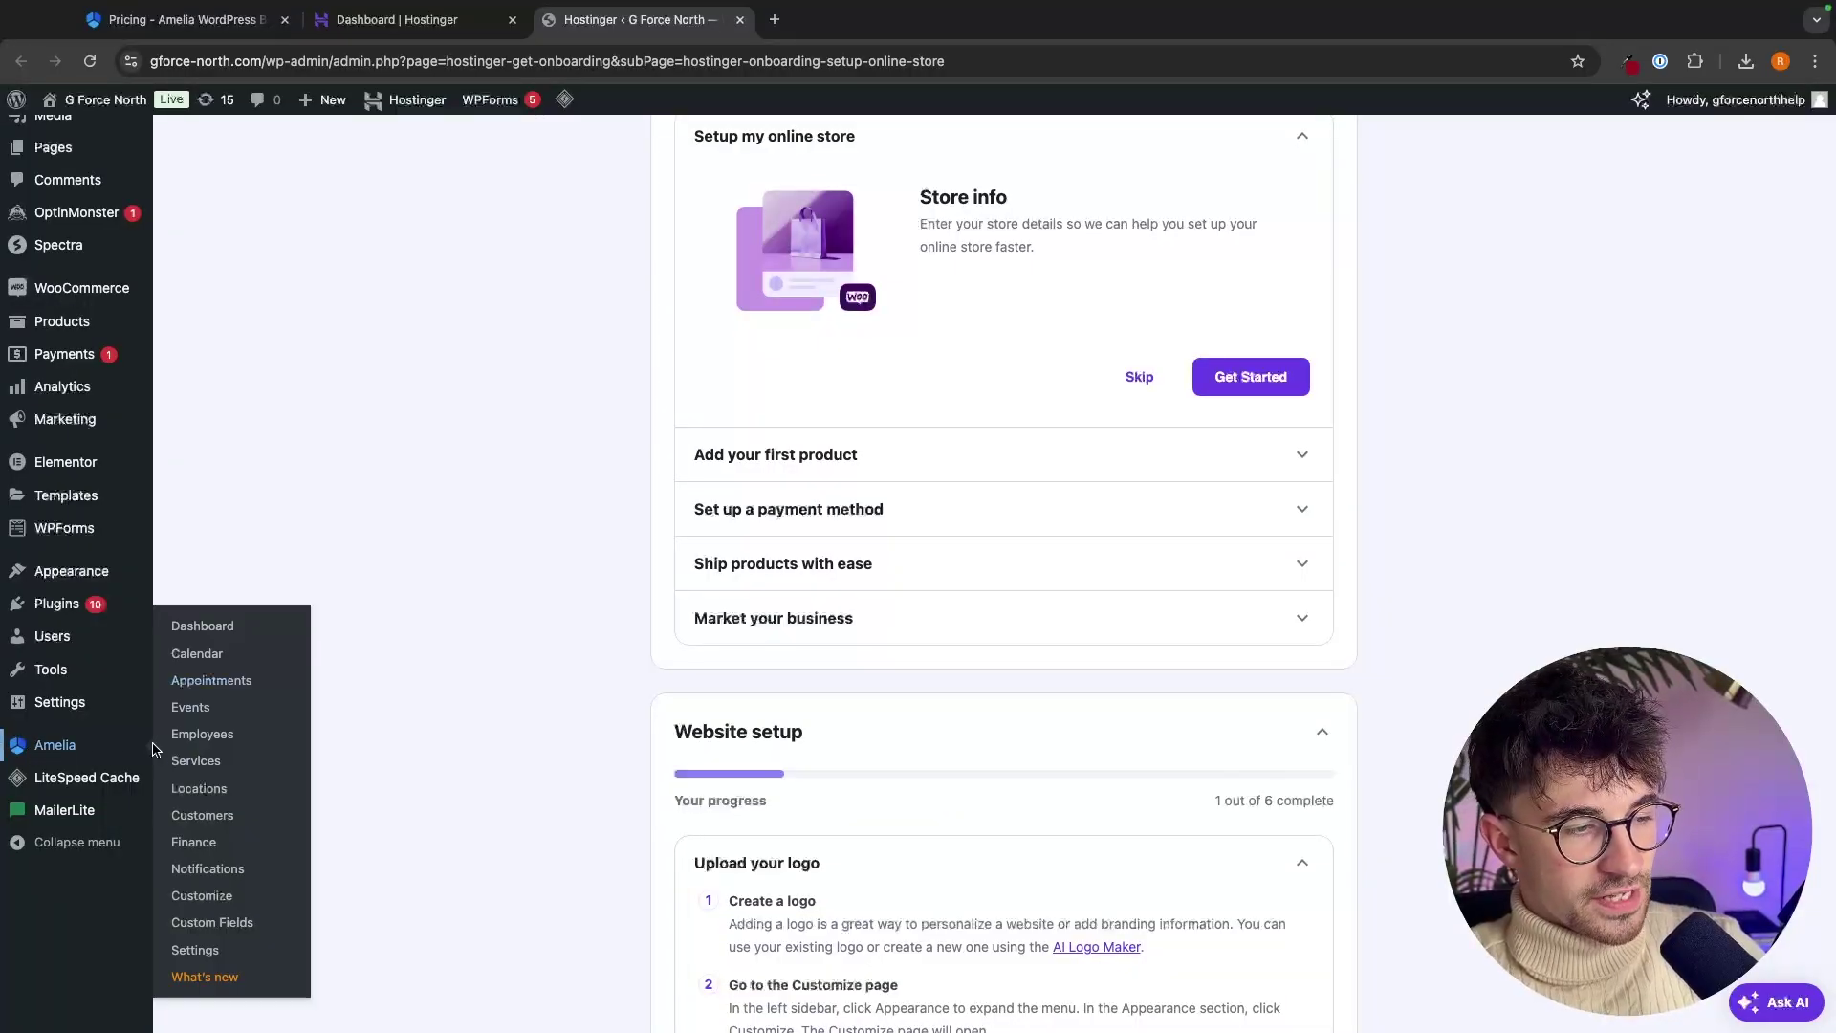
left_click(194, 930)
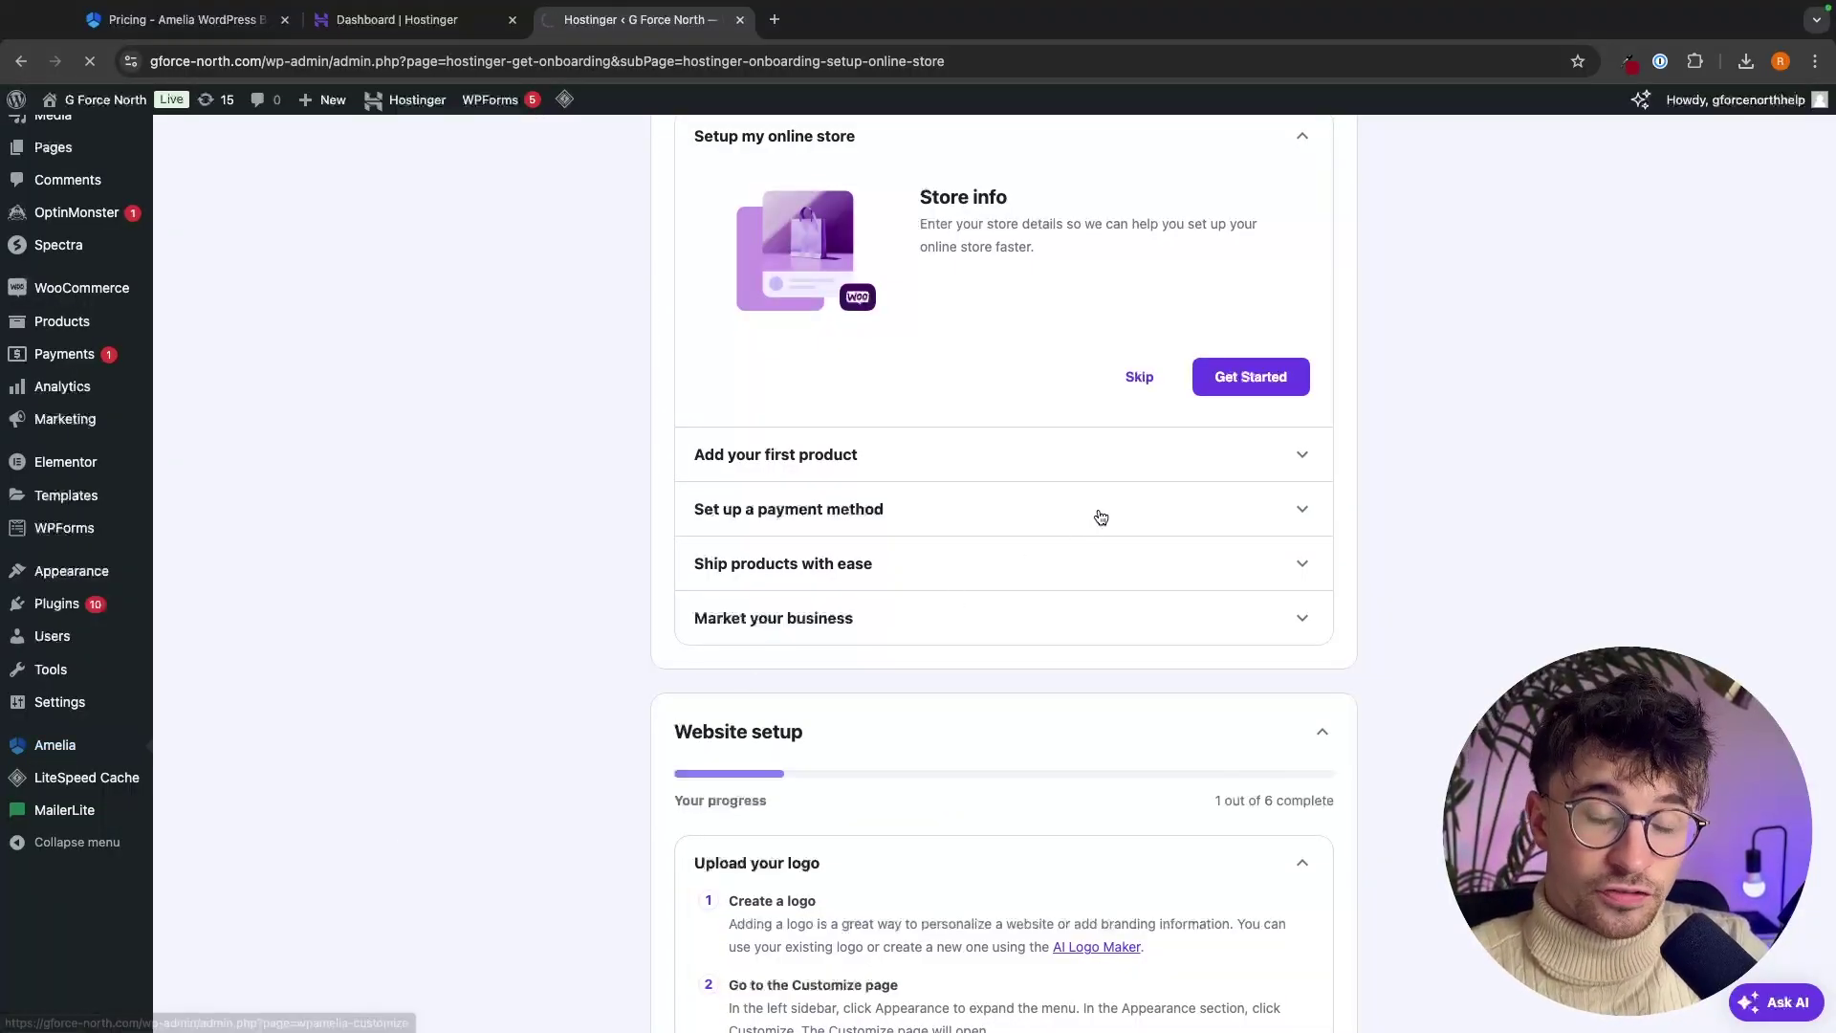
scroll(809, 566, "down", 5)
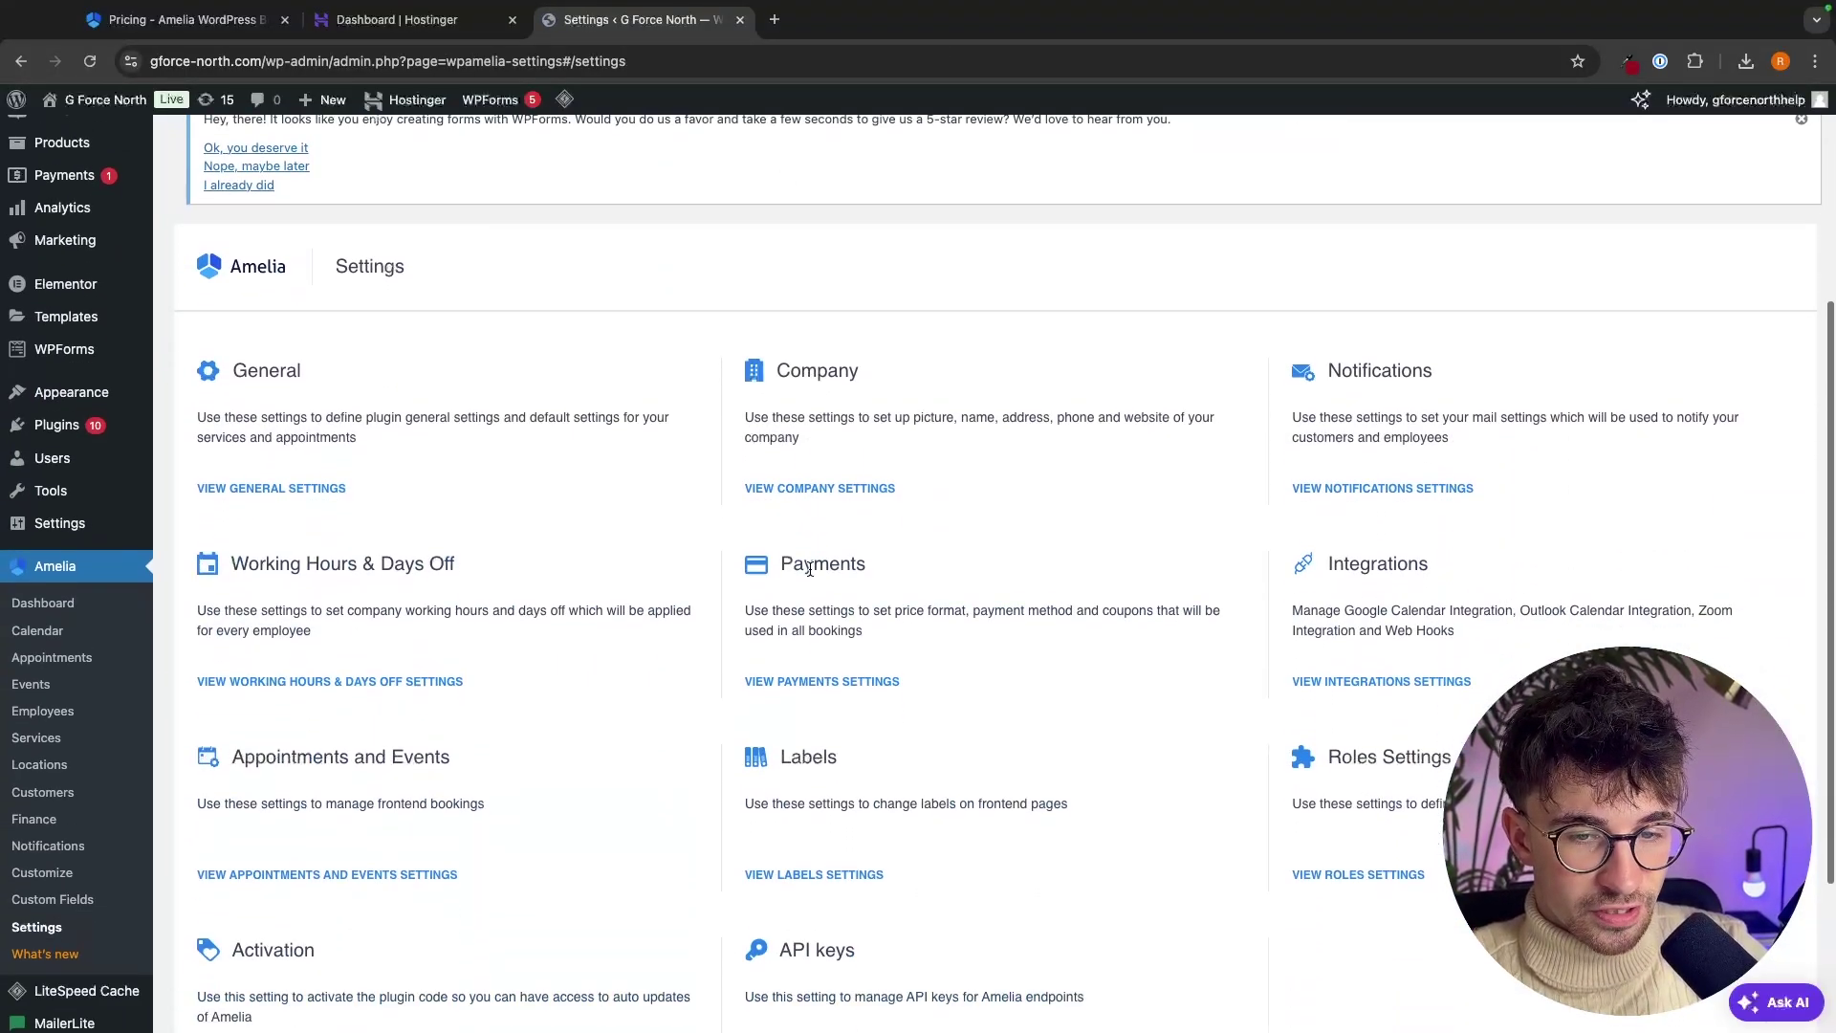
scroll(810, 568, "down", 2)
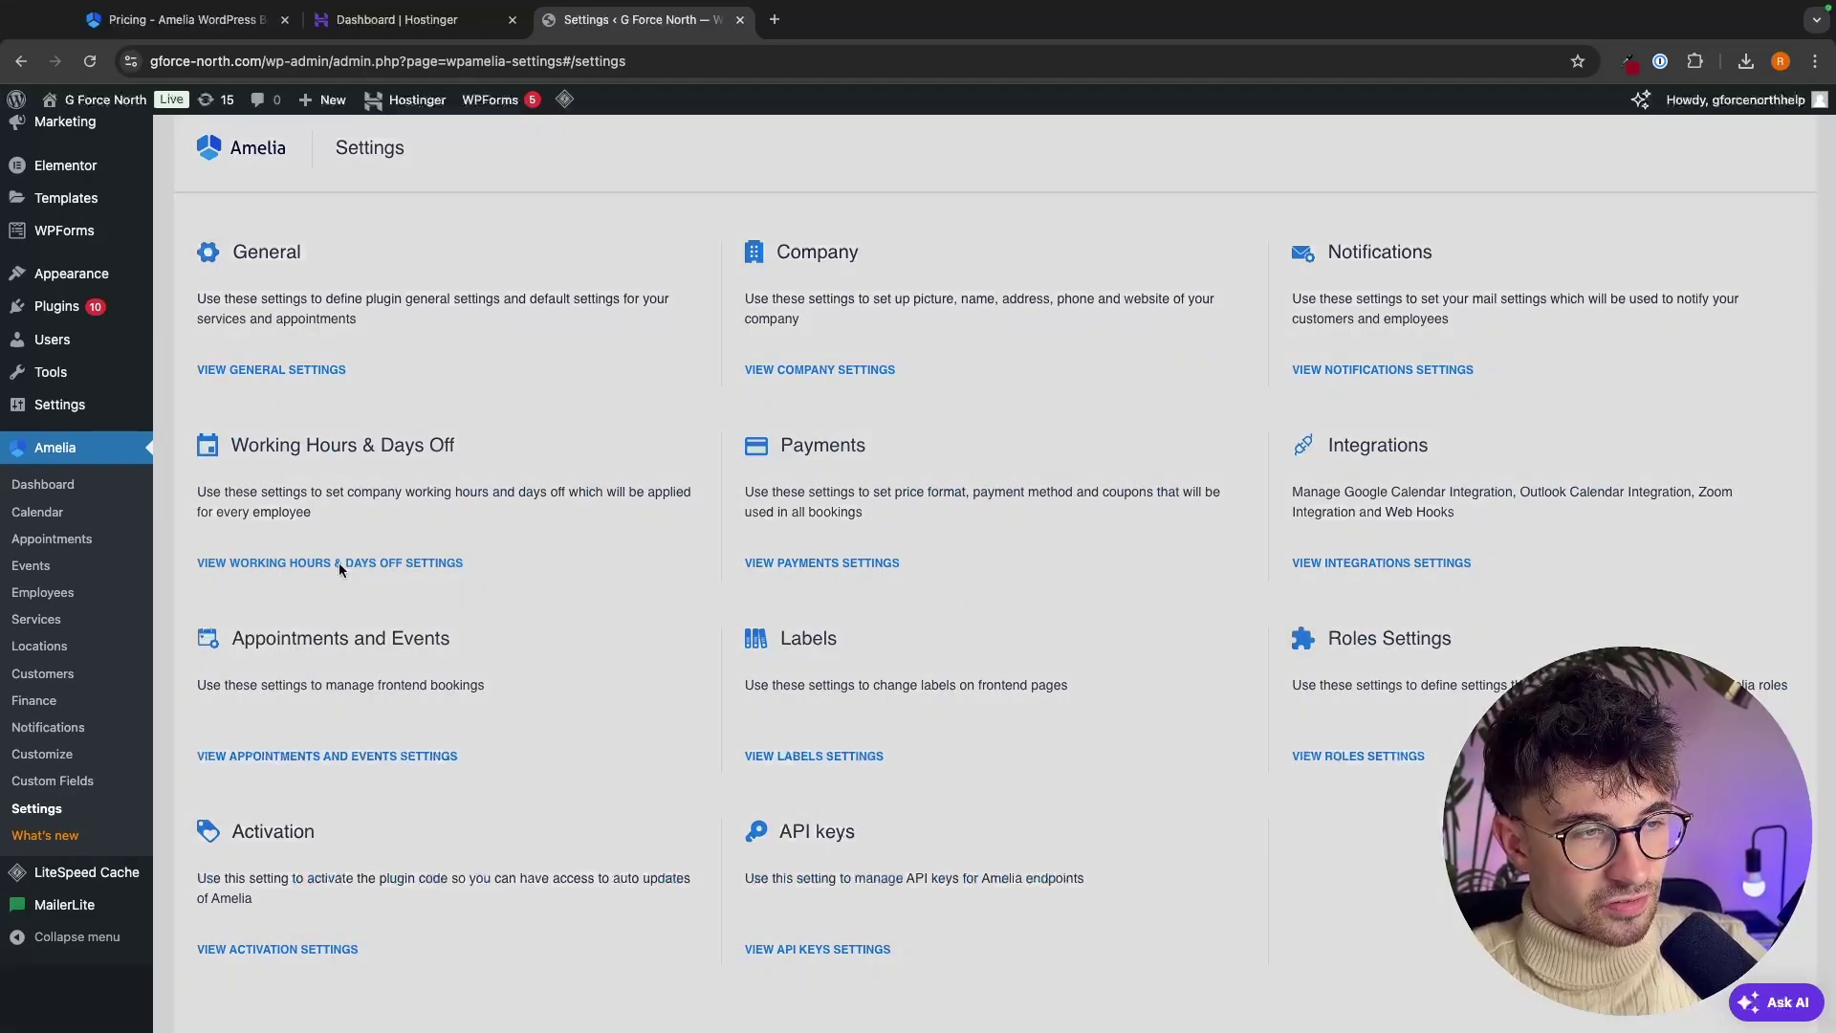
left_click(338, 564)
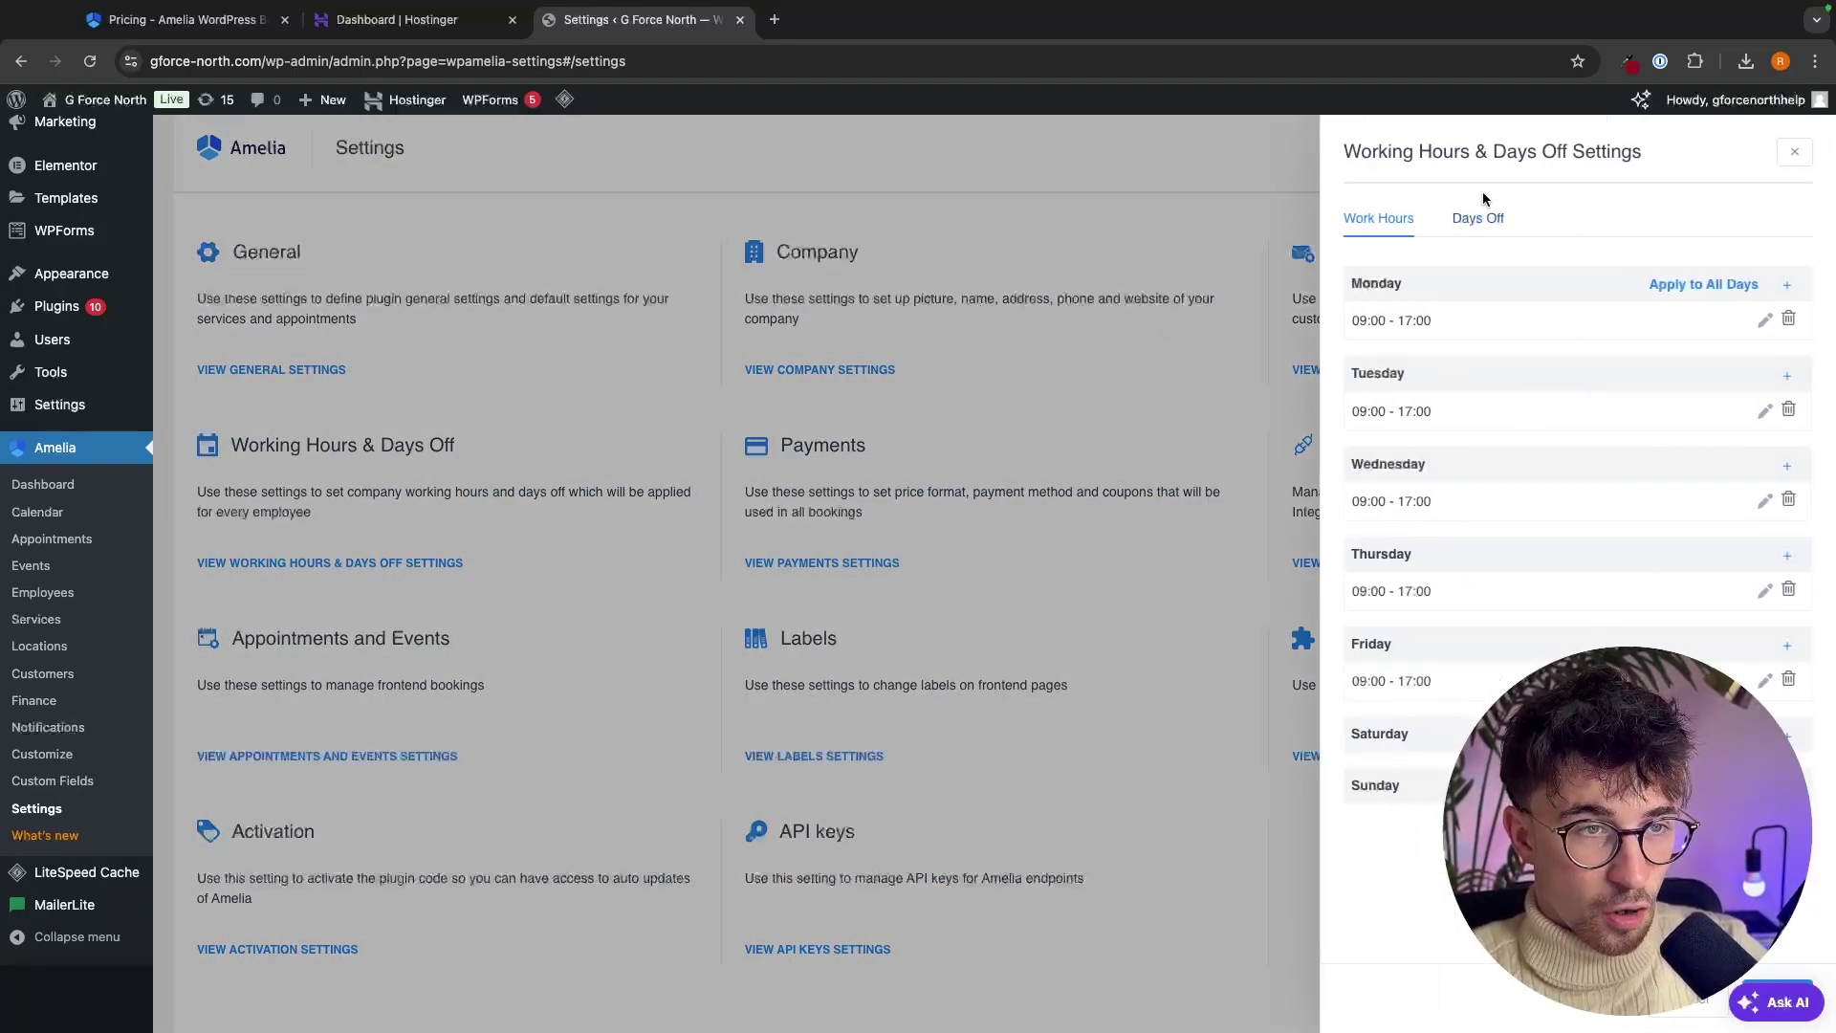
left_click(1795, 150)
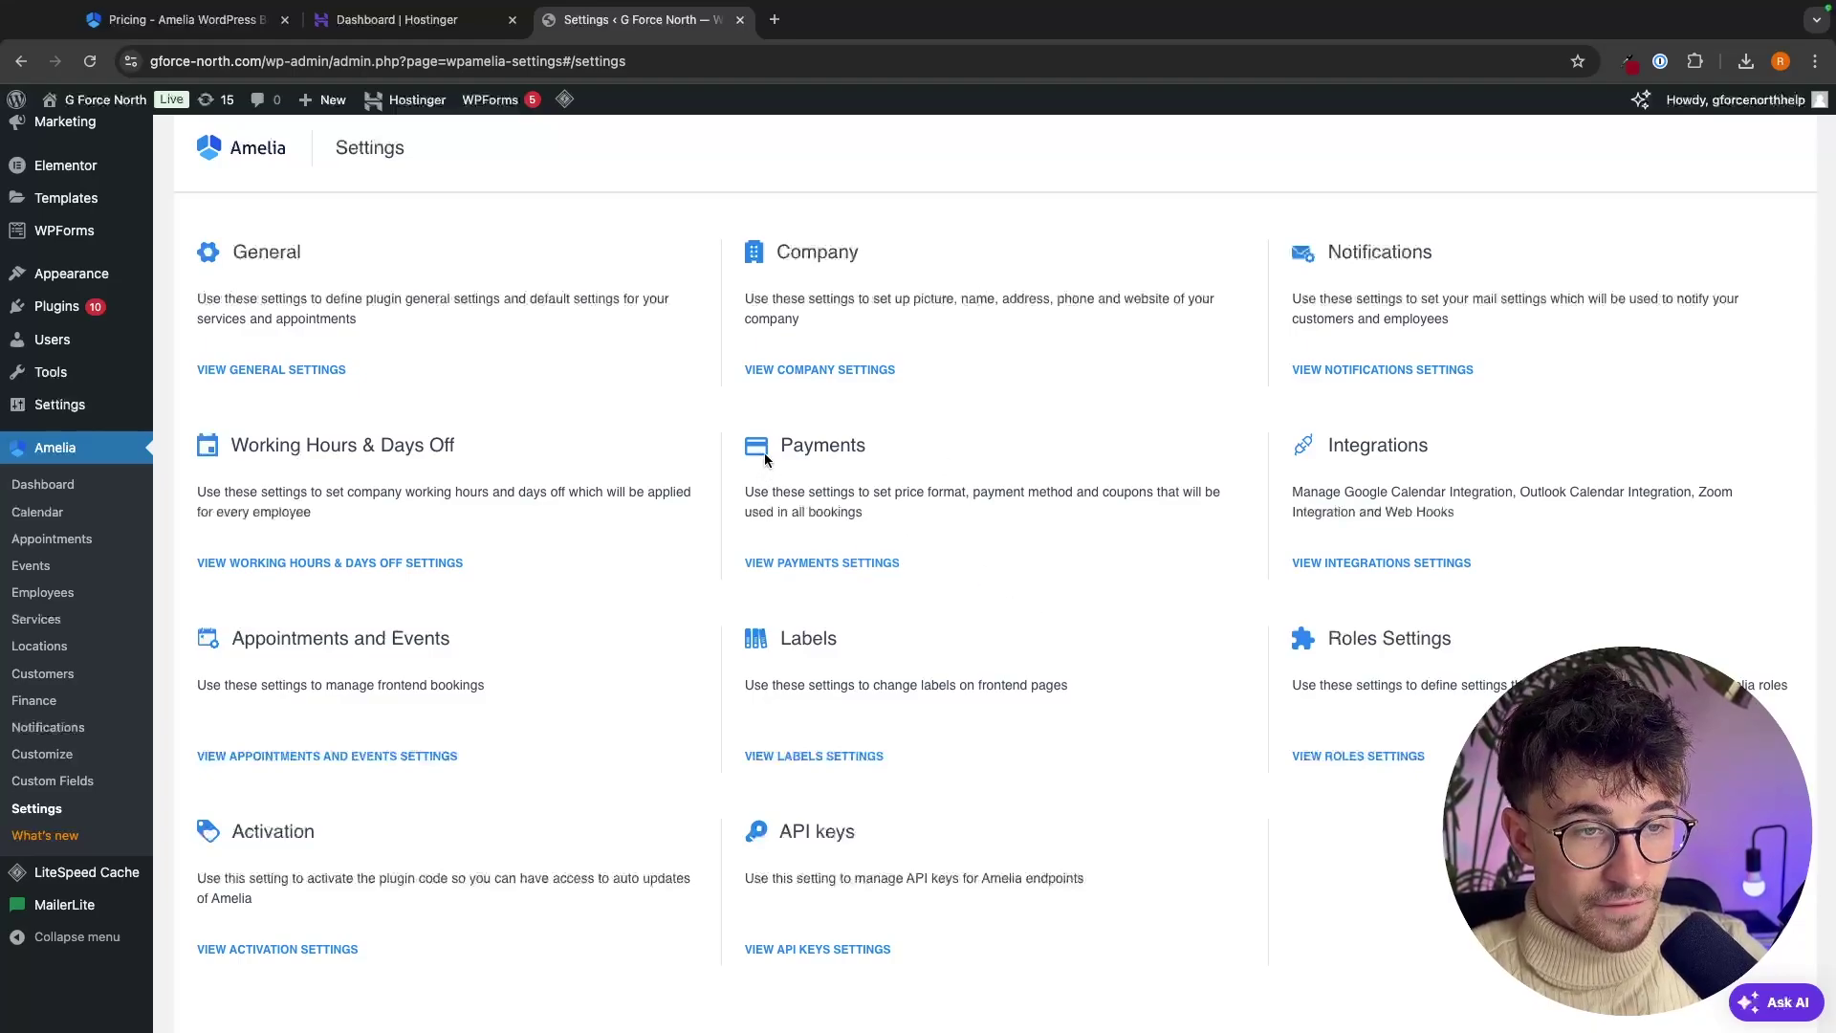
- Review the payment gateways in the Payments settings and close the panel
left_click_drag(766, 460, 924, 452)
left_click(924, 452)
left_click(800, 565)
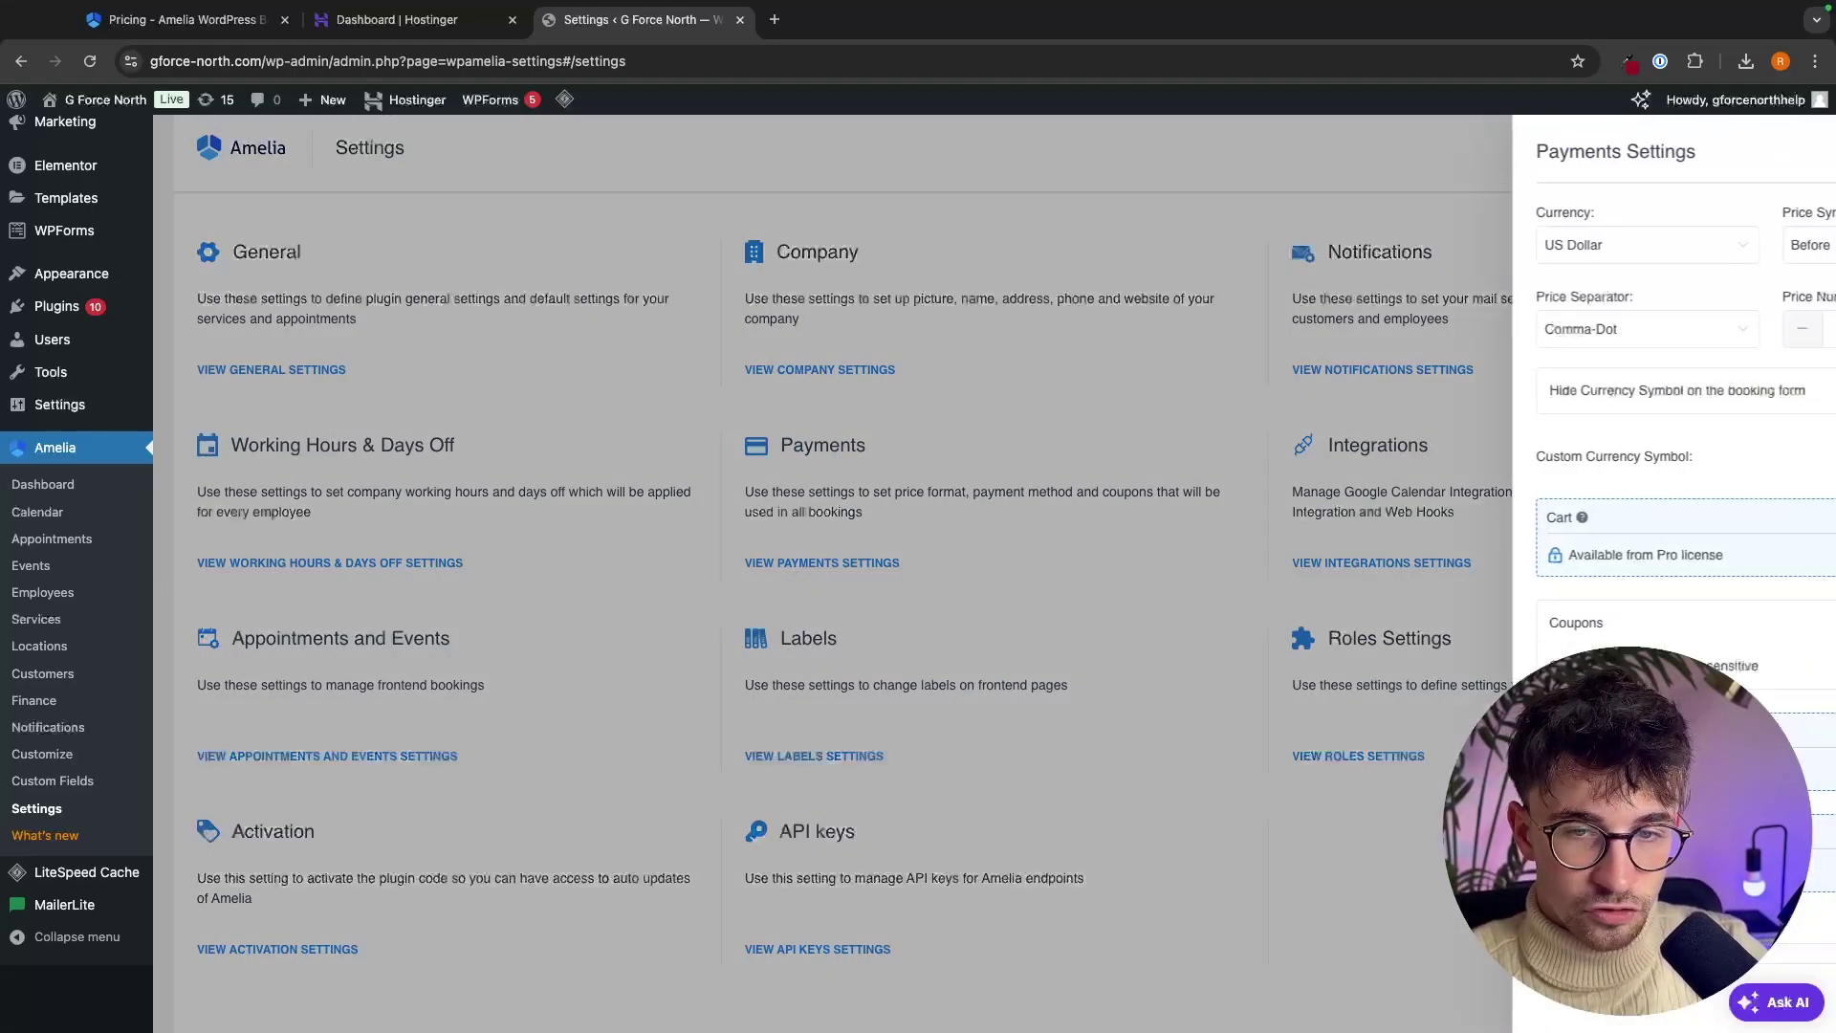
scroll(1708, 516, "down", 6)
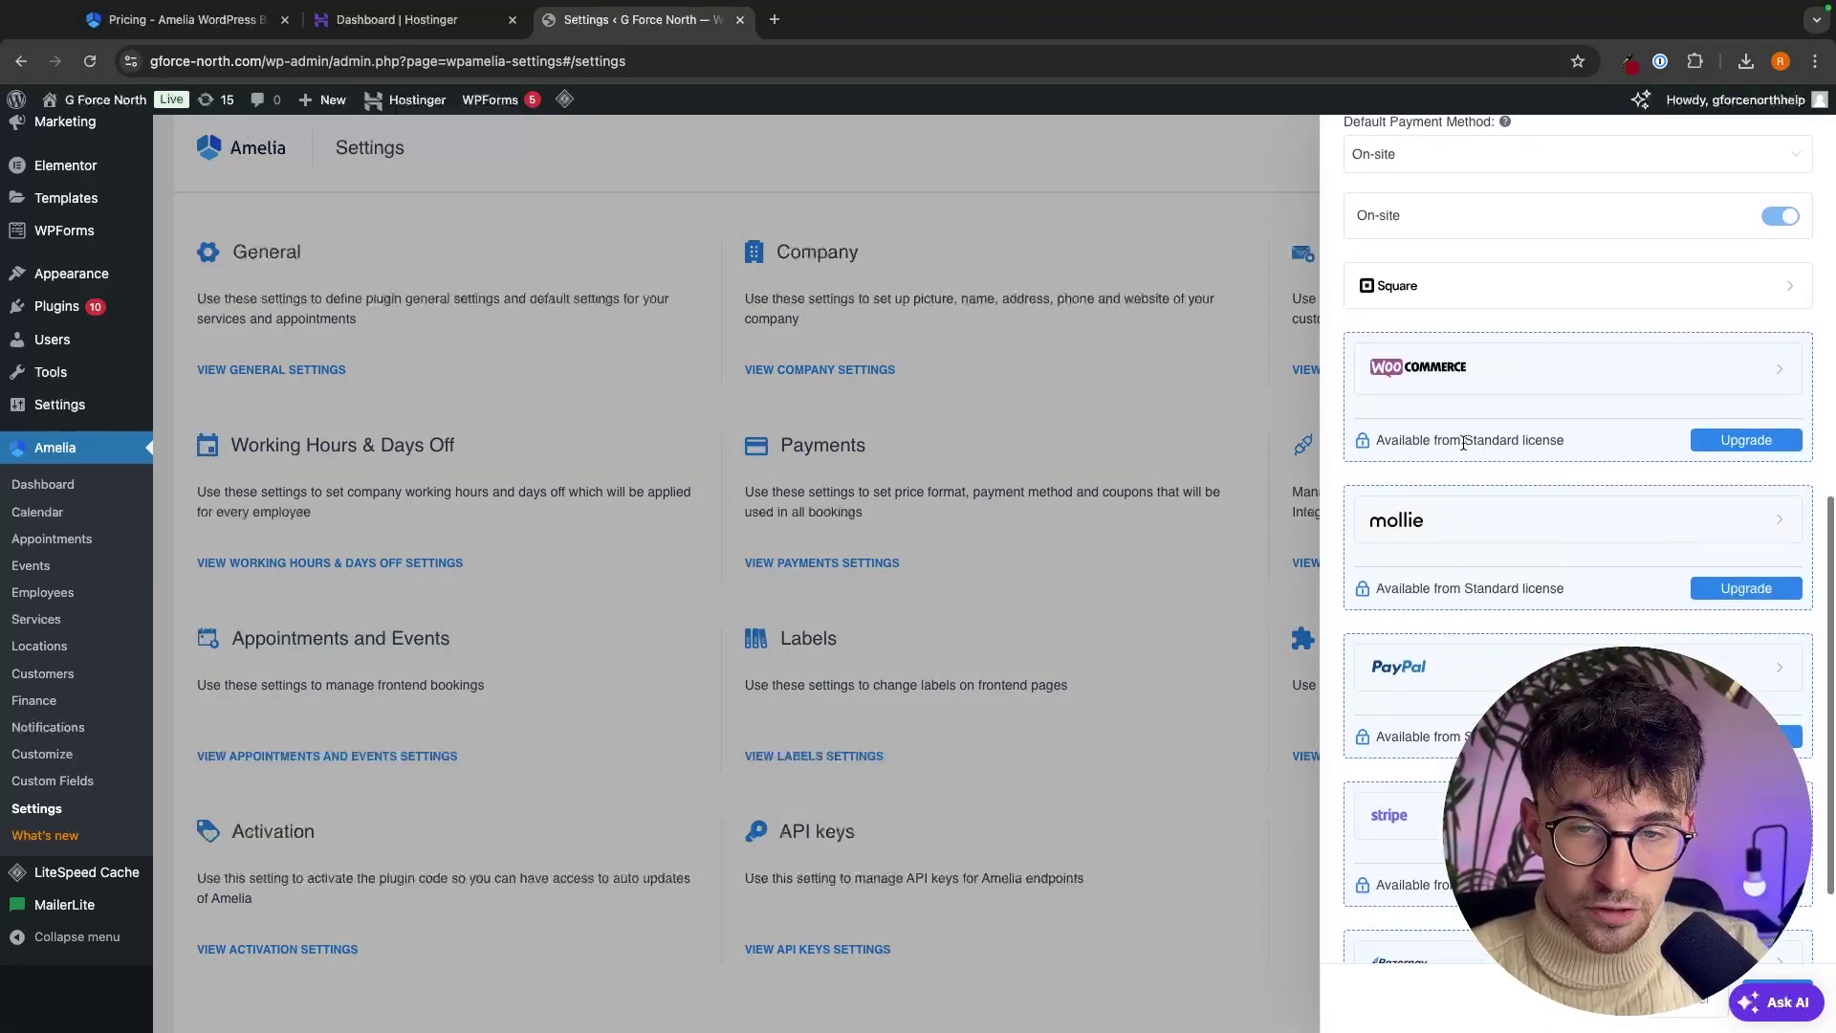
left_click_drag(1462, 440, 1558, 441)
left_click(1574, 442)
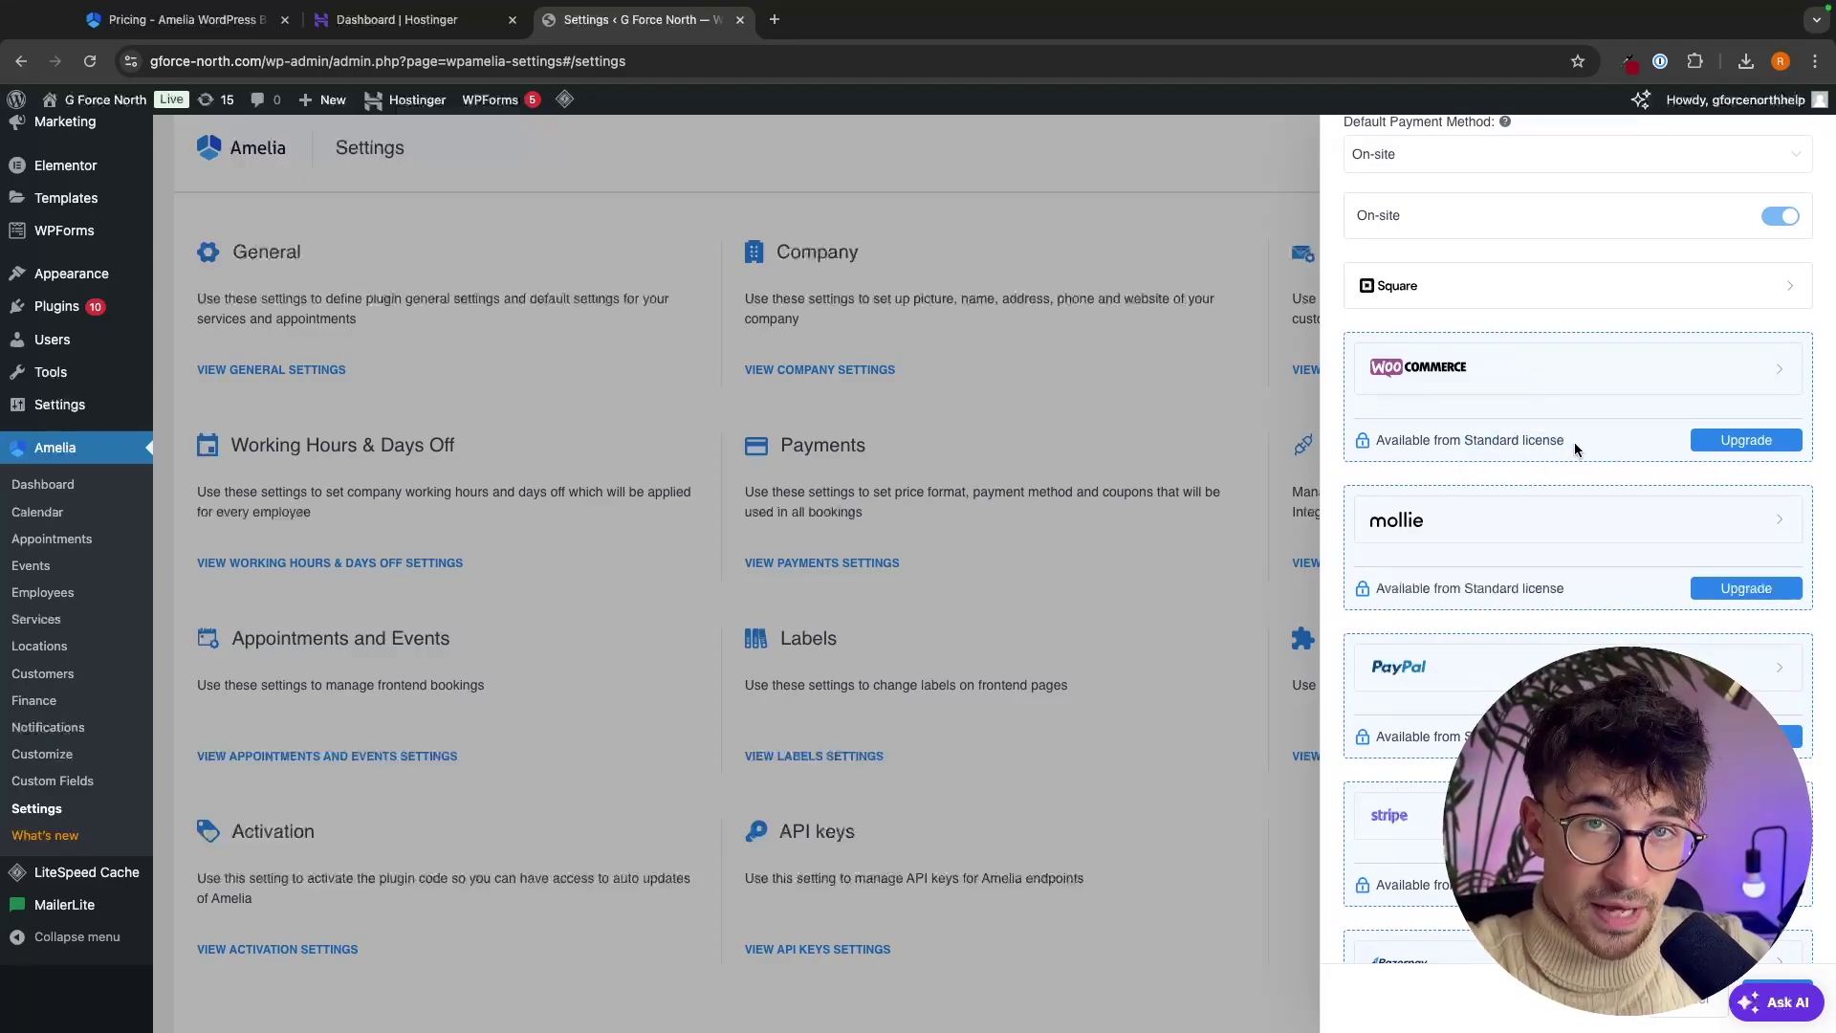
key("Escape")
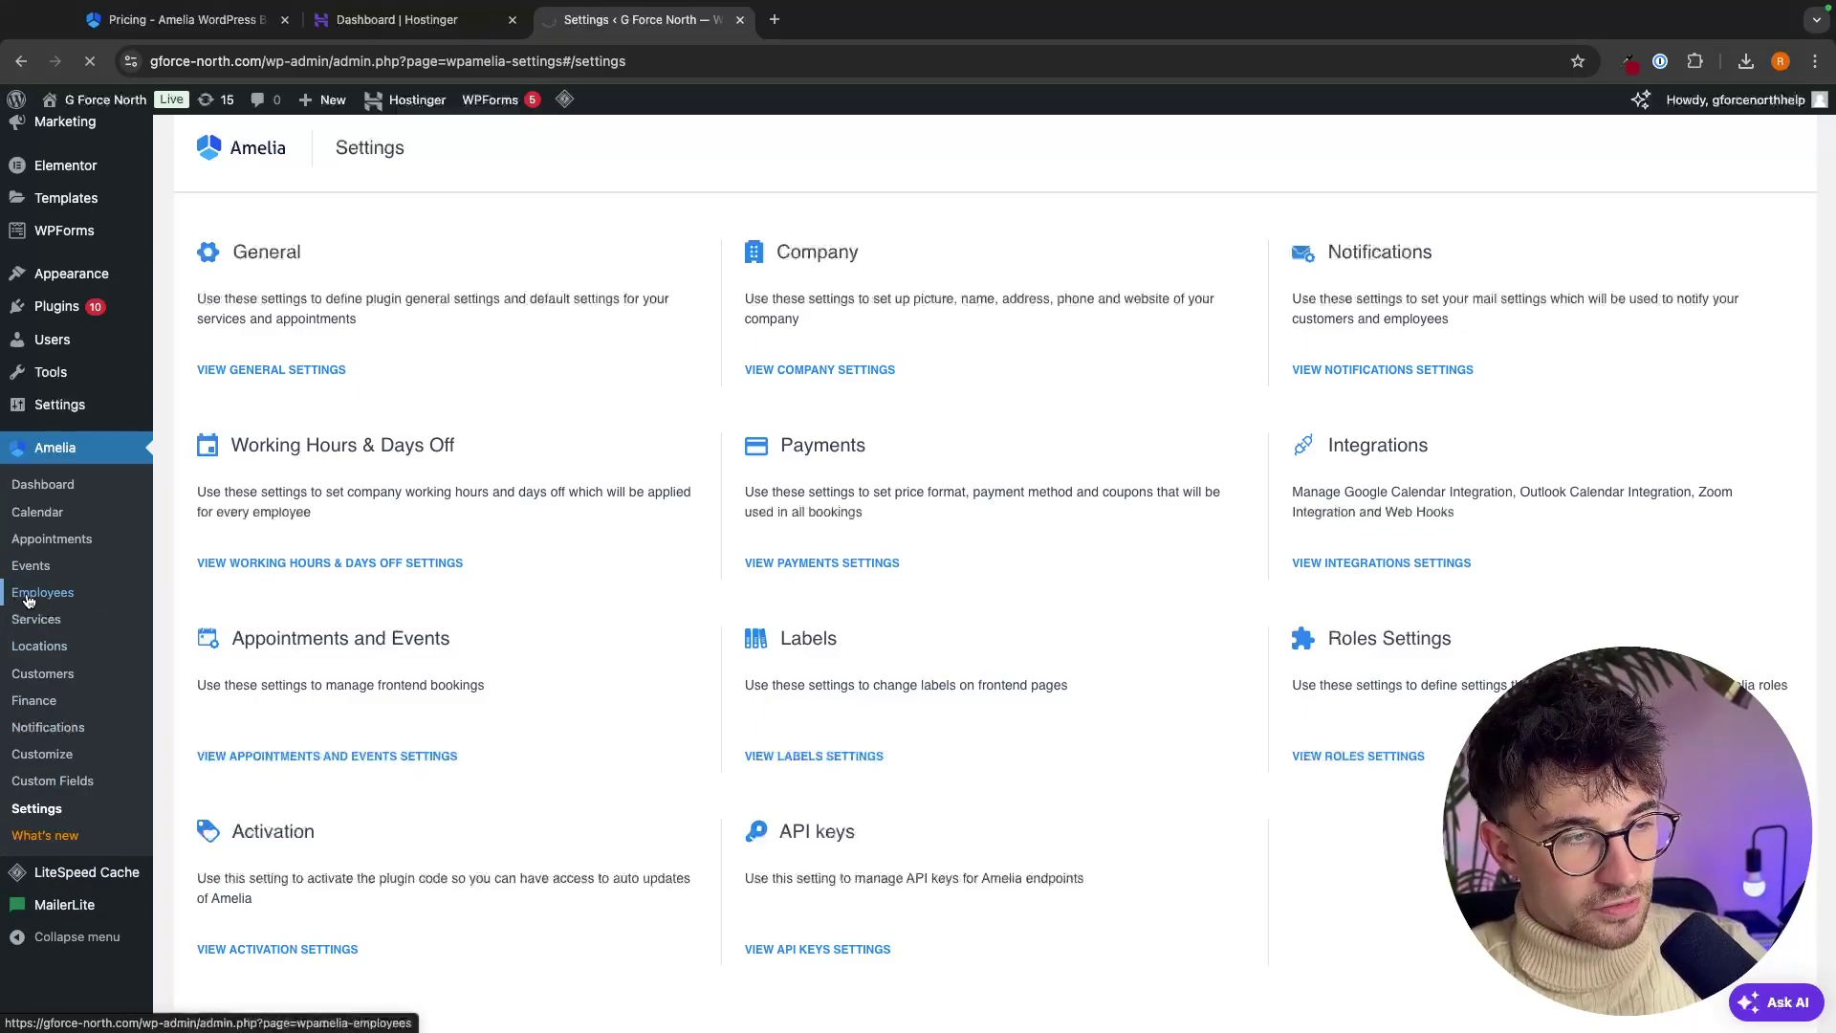
- Look at the New Employee form on the Employees page and close it without adding anyone
scroll(82, 622, "down", 4)
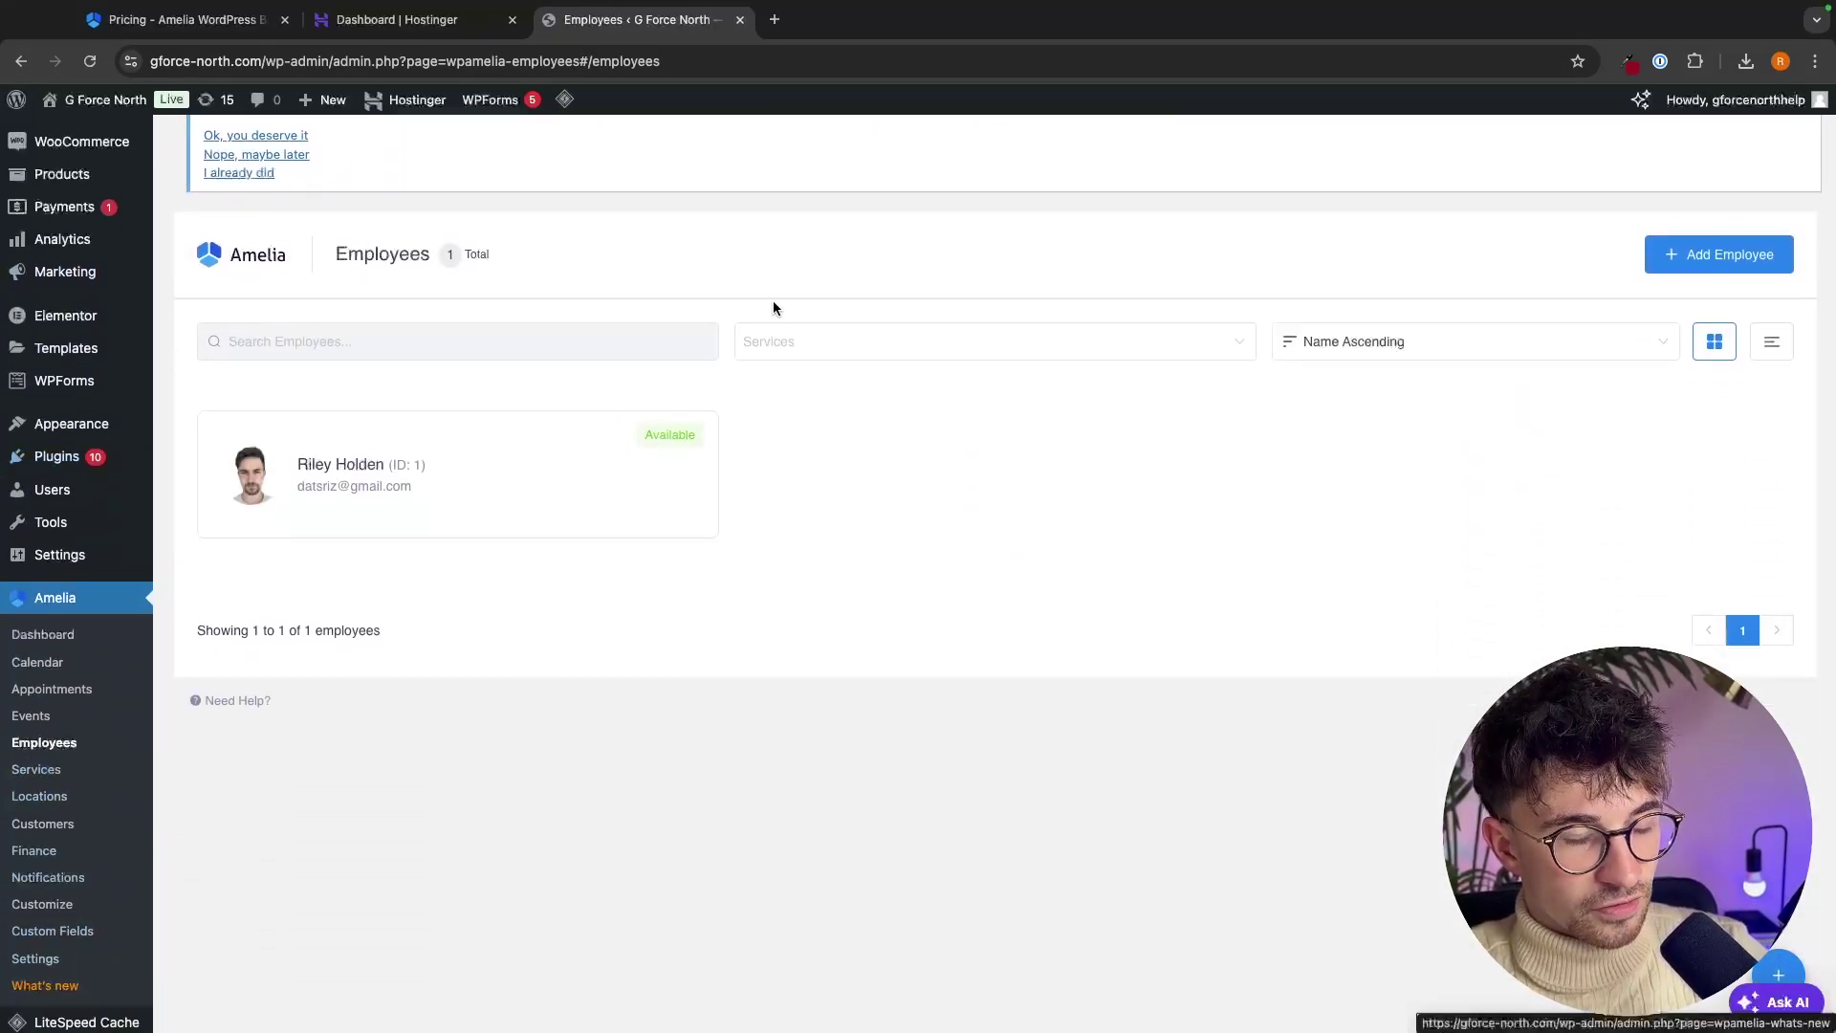
left_click(1719, 254)
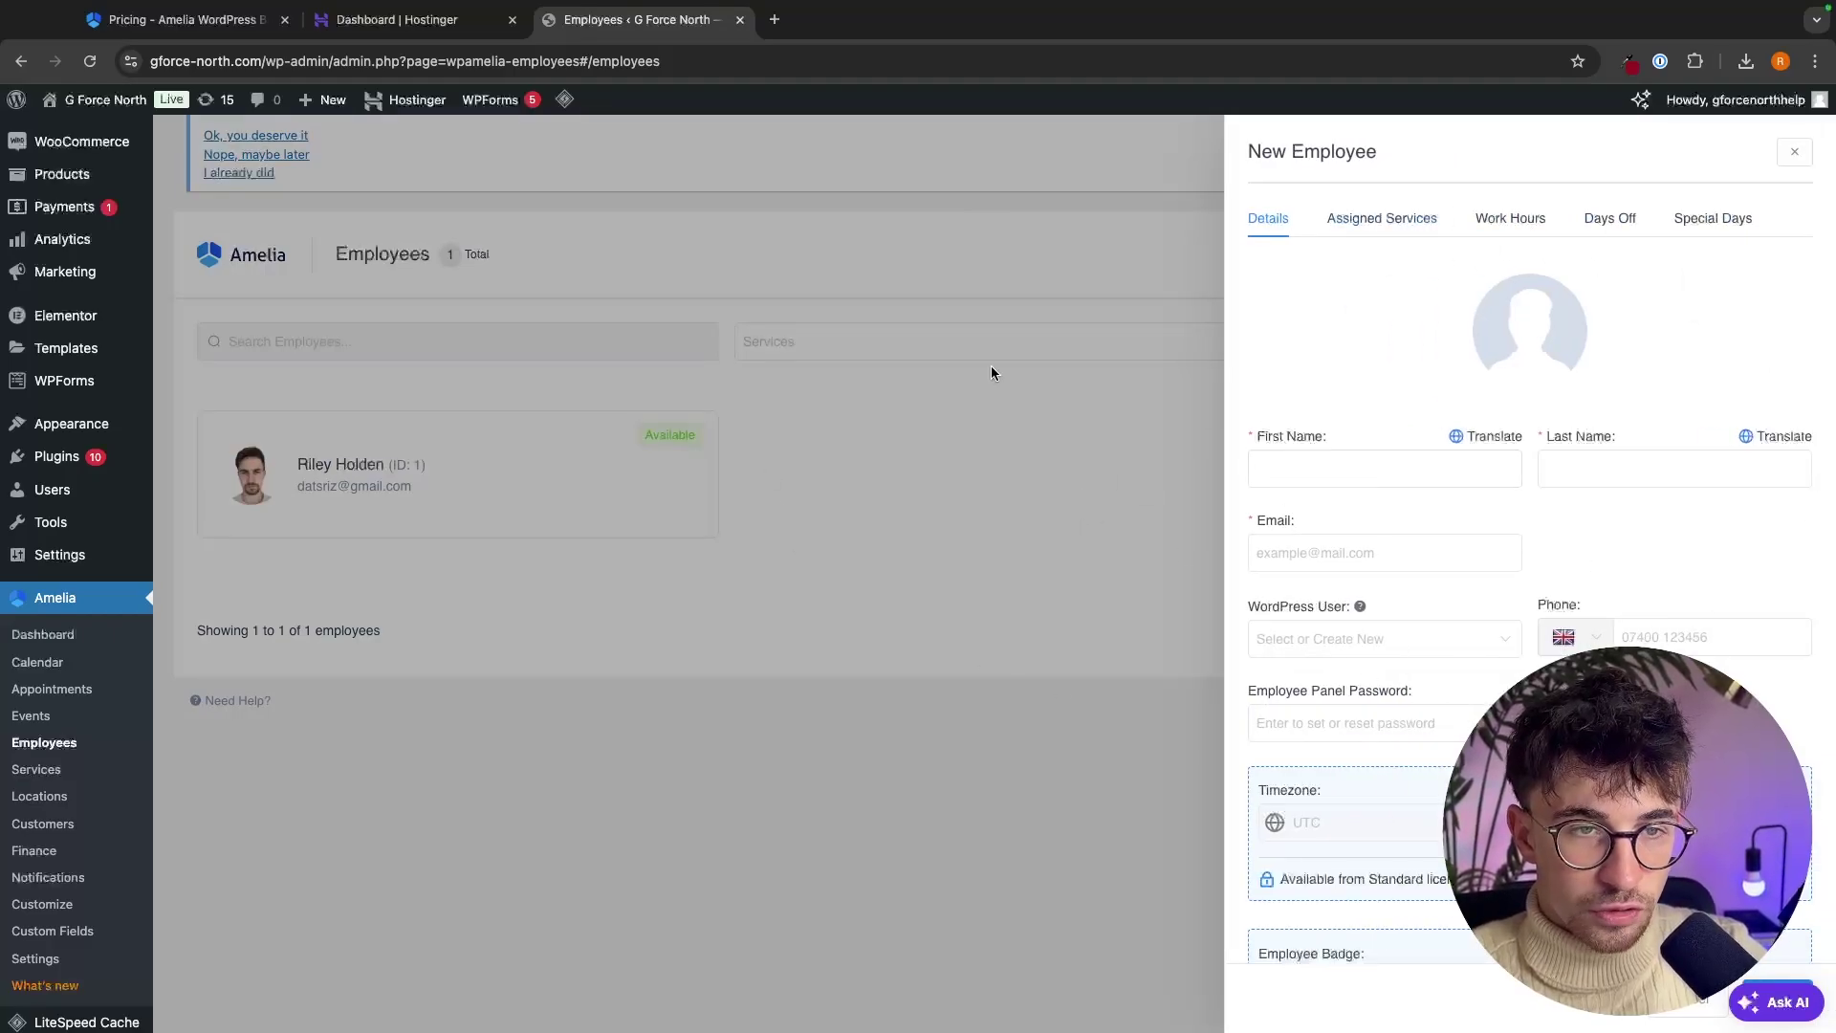
left_click(1796, 151)
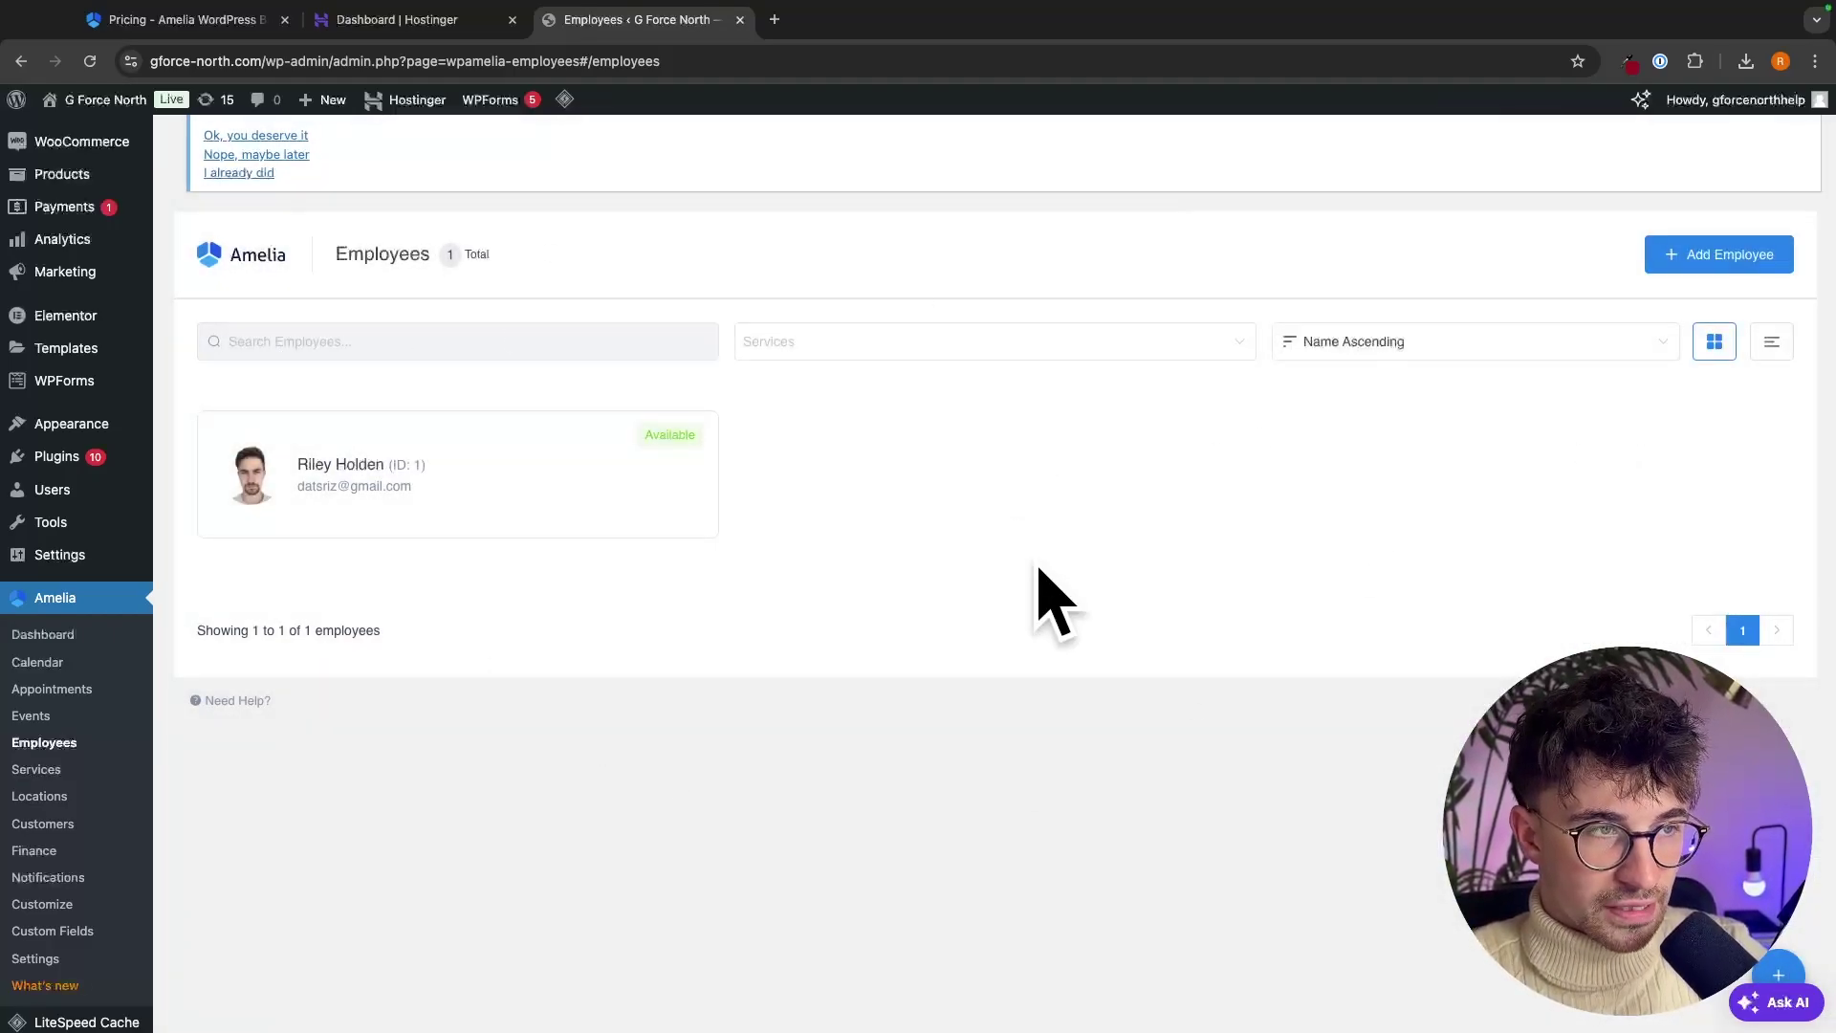
scroll(1063, 587, "down", 2)
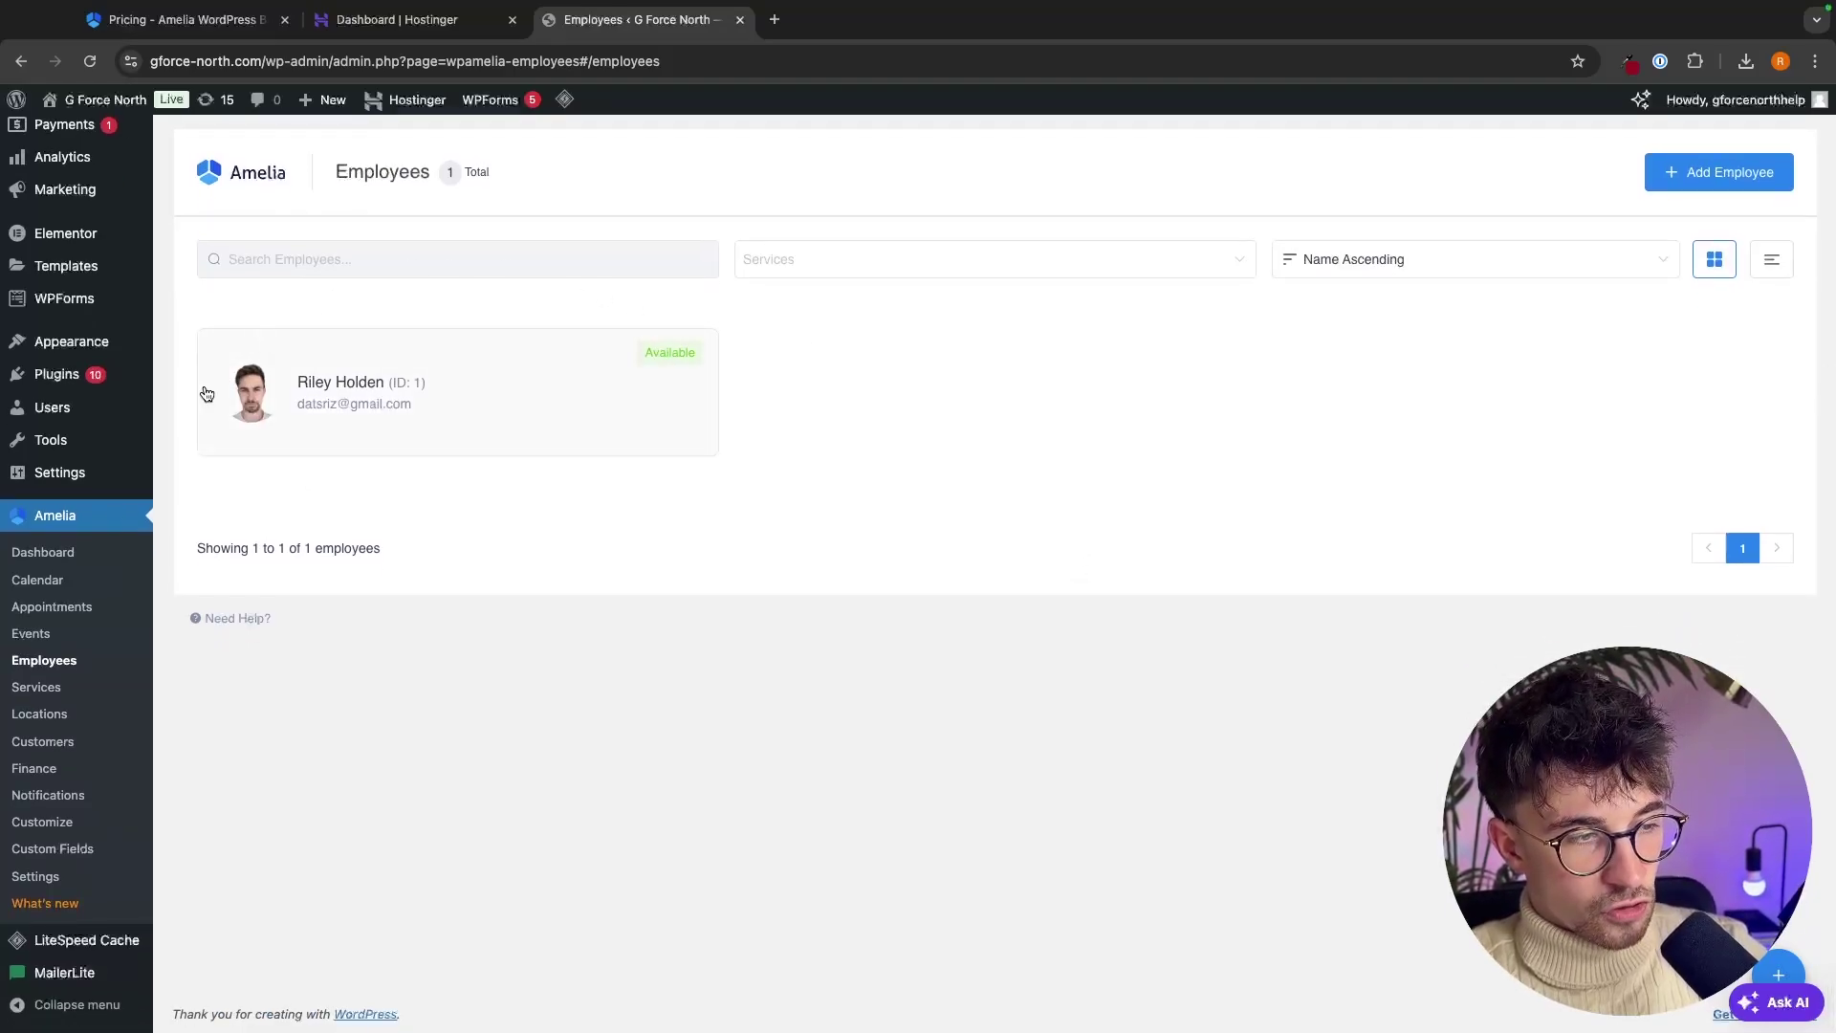
- On Services, inspect a new service's Duration & Pricing and Gallery tabs, then close without saving
left_click(16, 697)
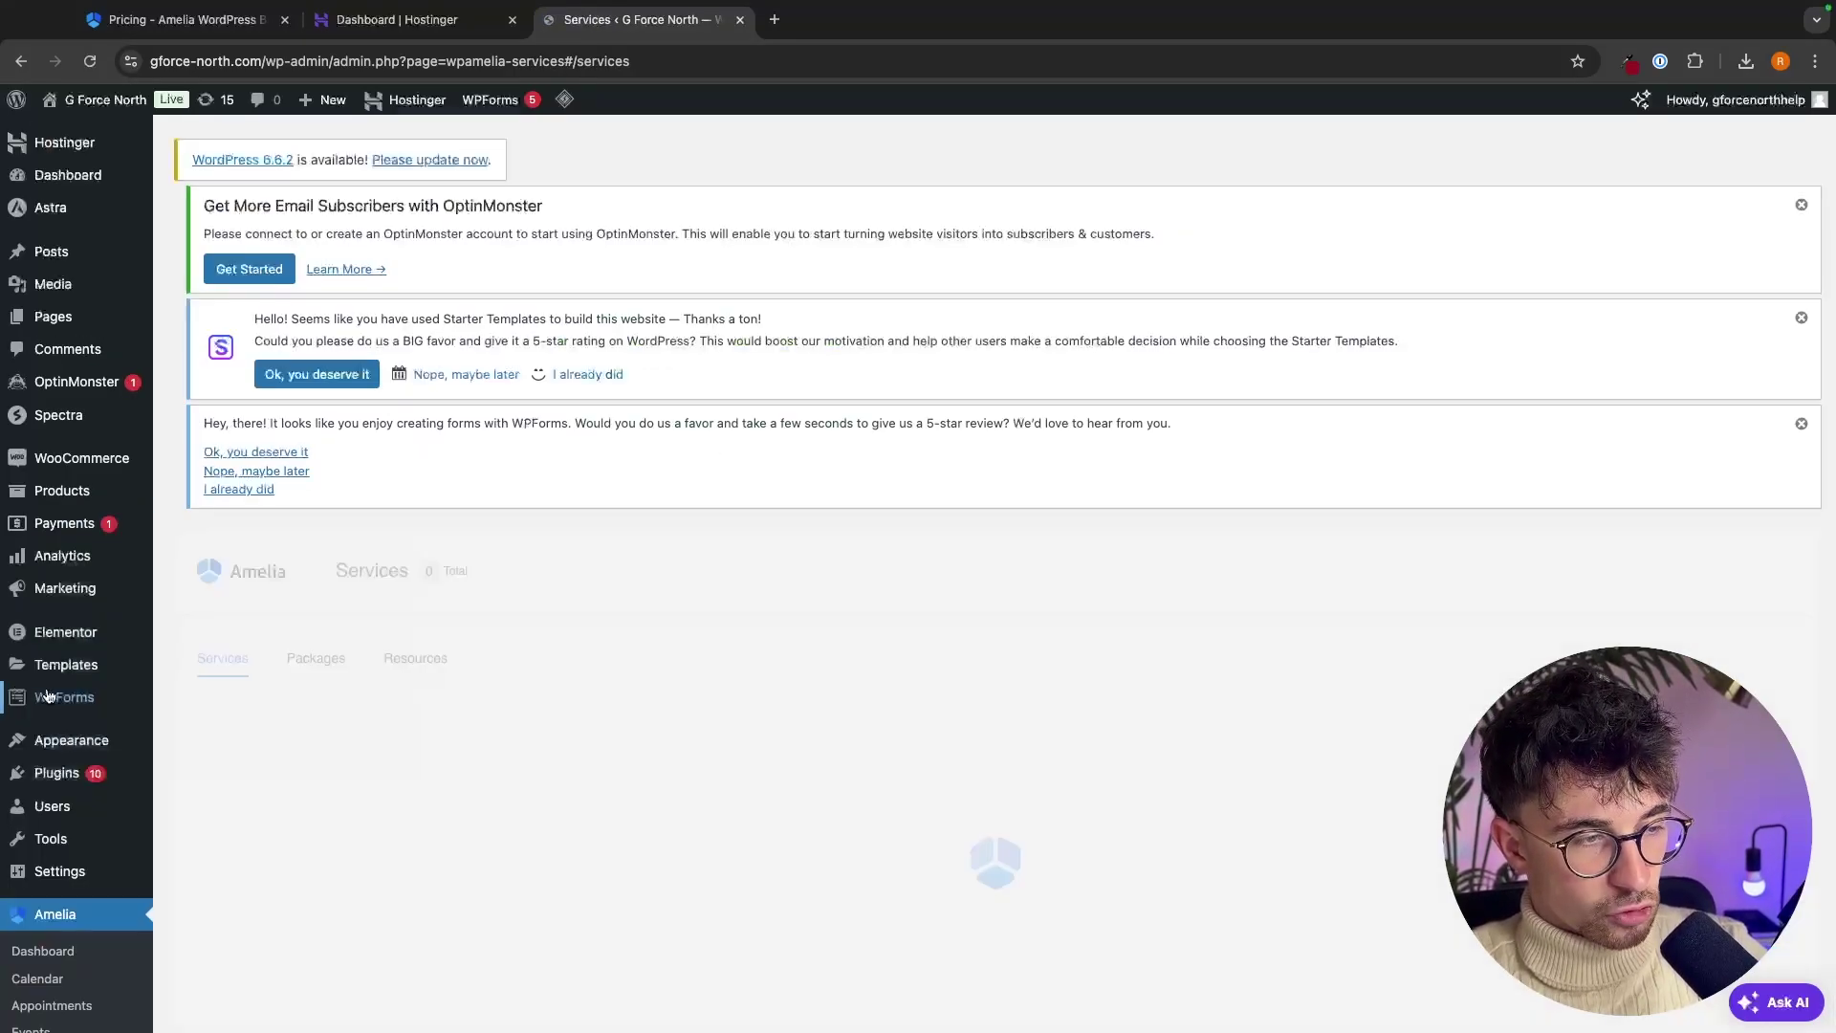
scroll(346, 630, "down", 3)
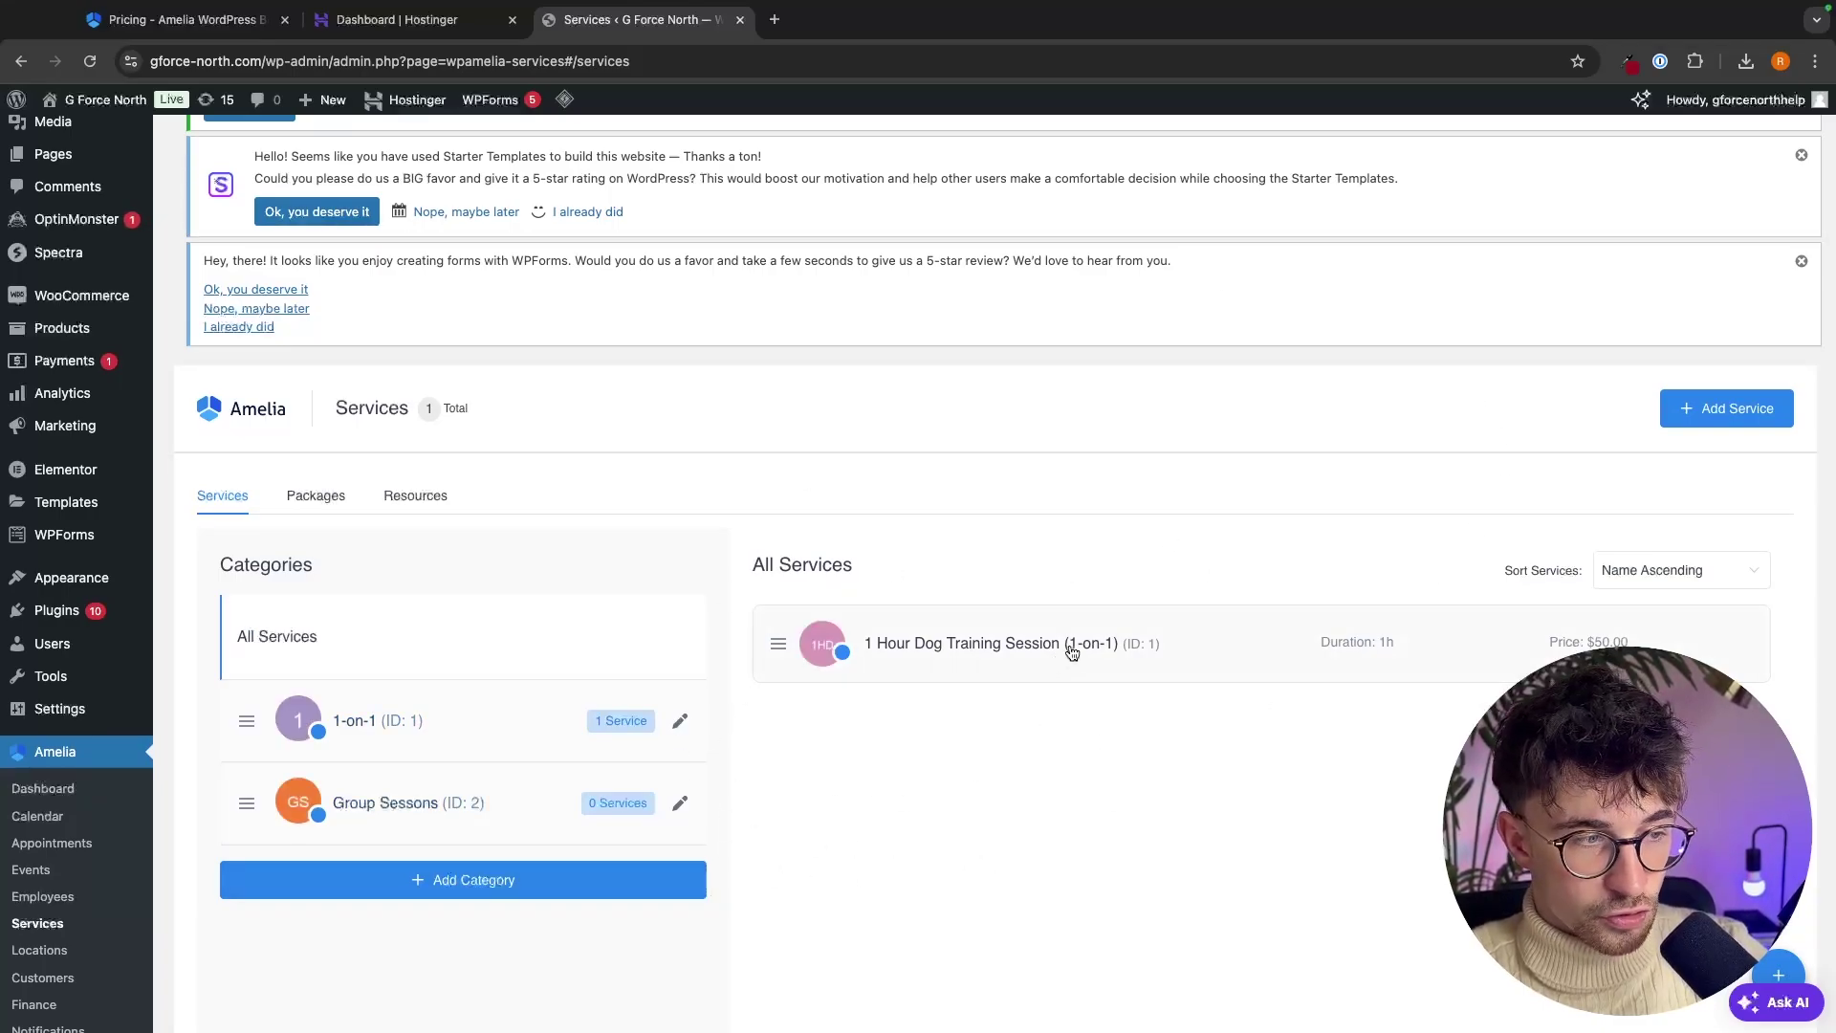
scroll(1069, 644, "down", 2)
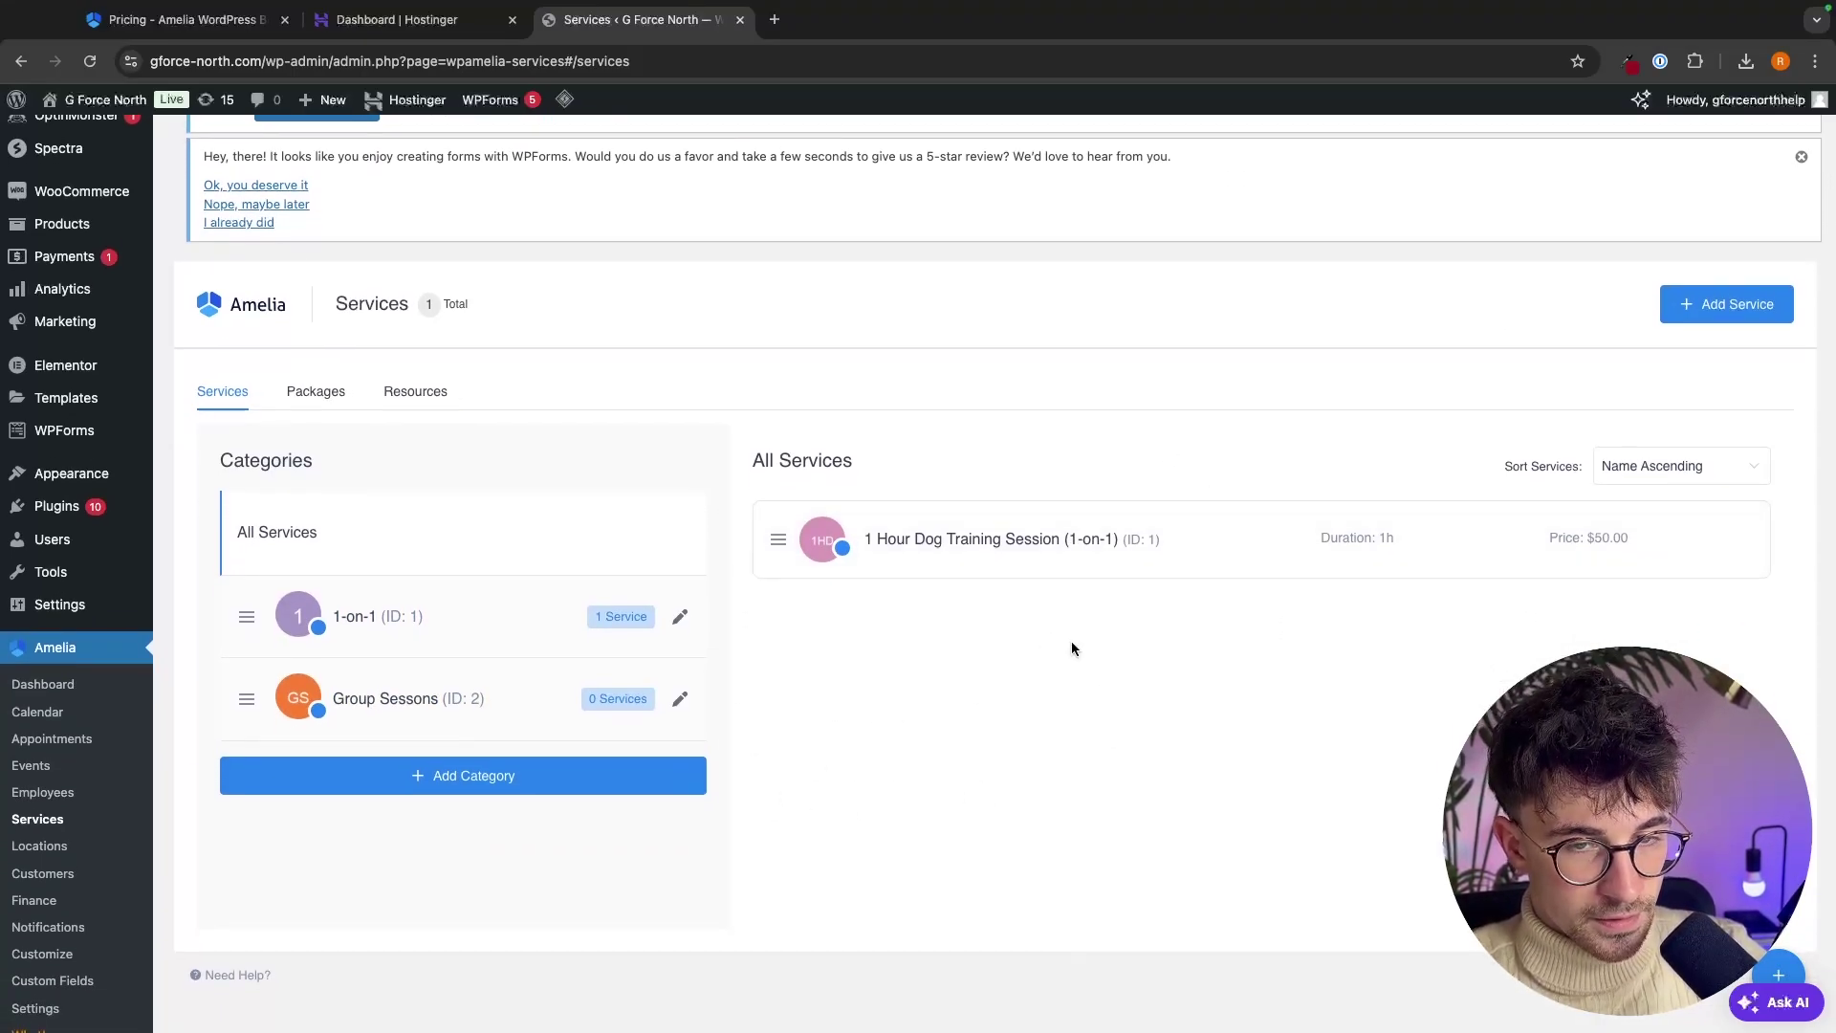
left_click(1726, 305)
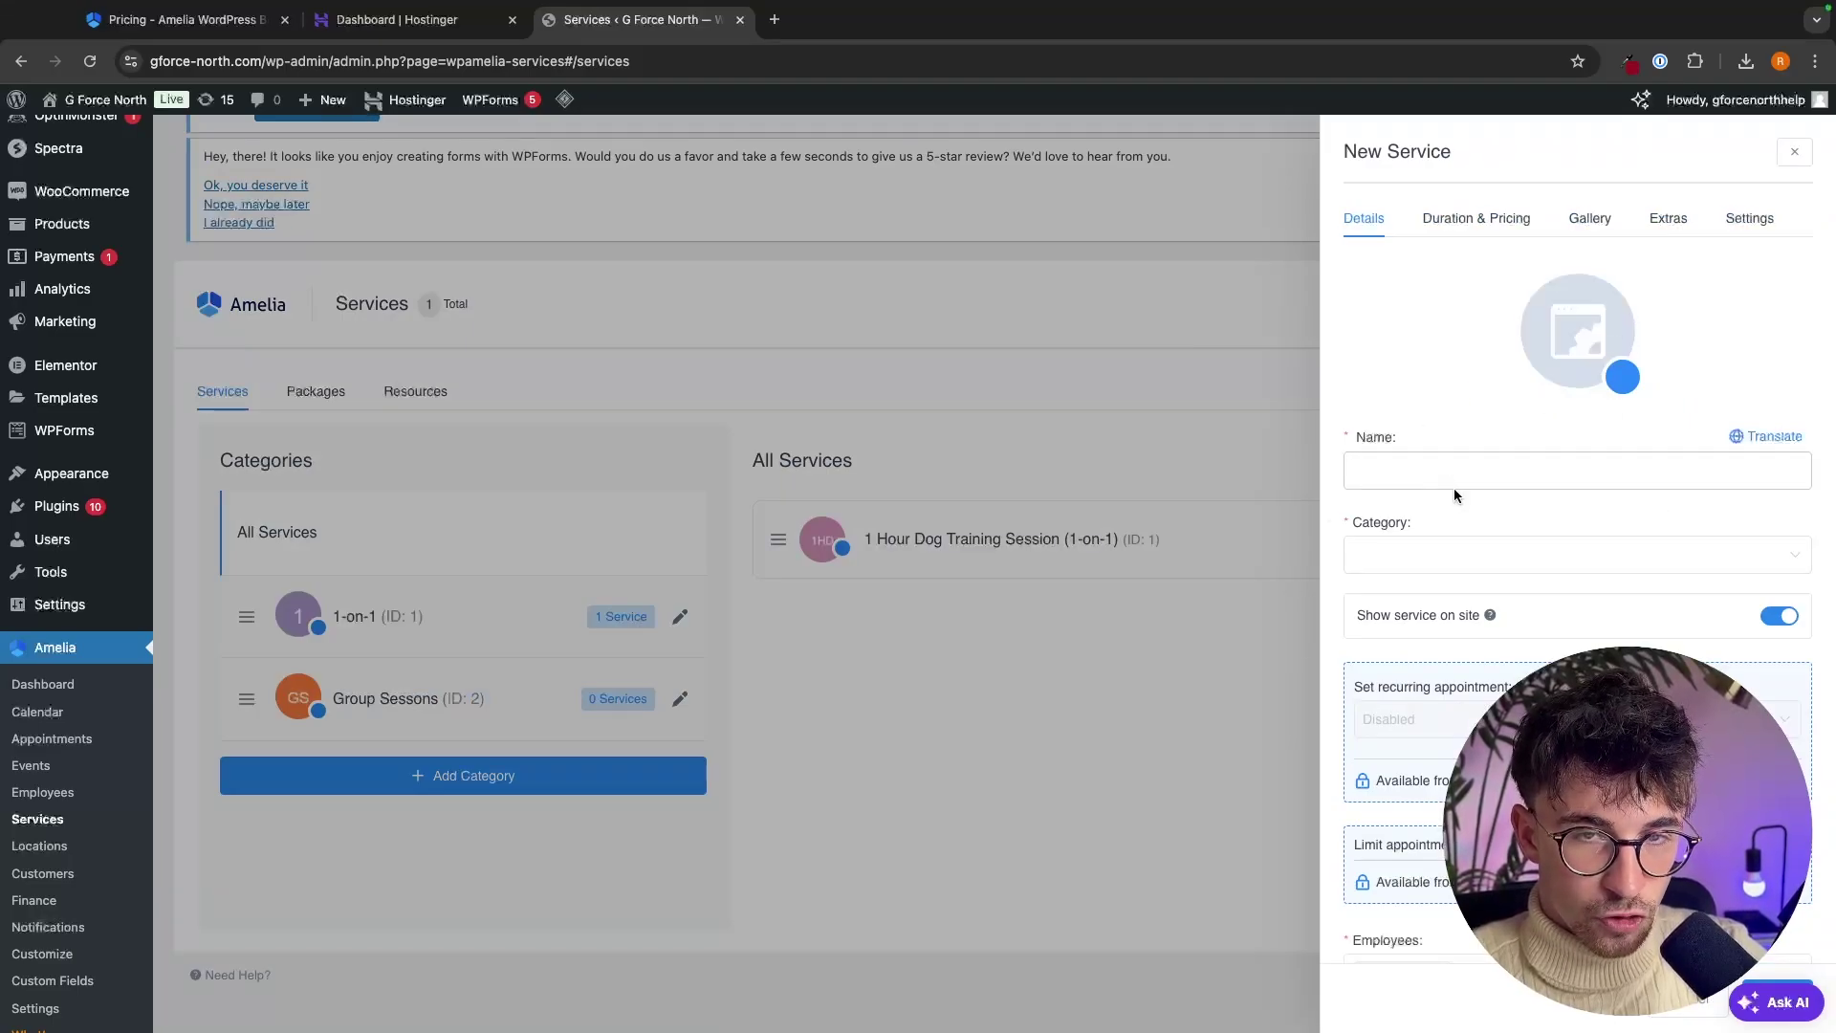
left_click(1517, 234)
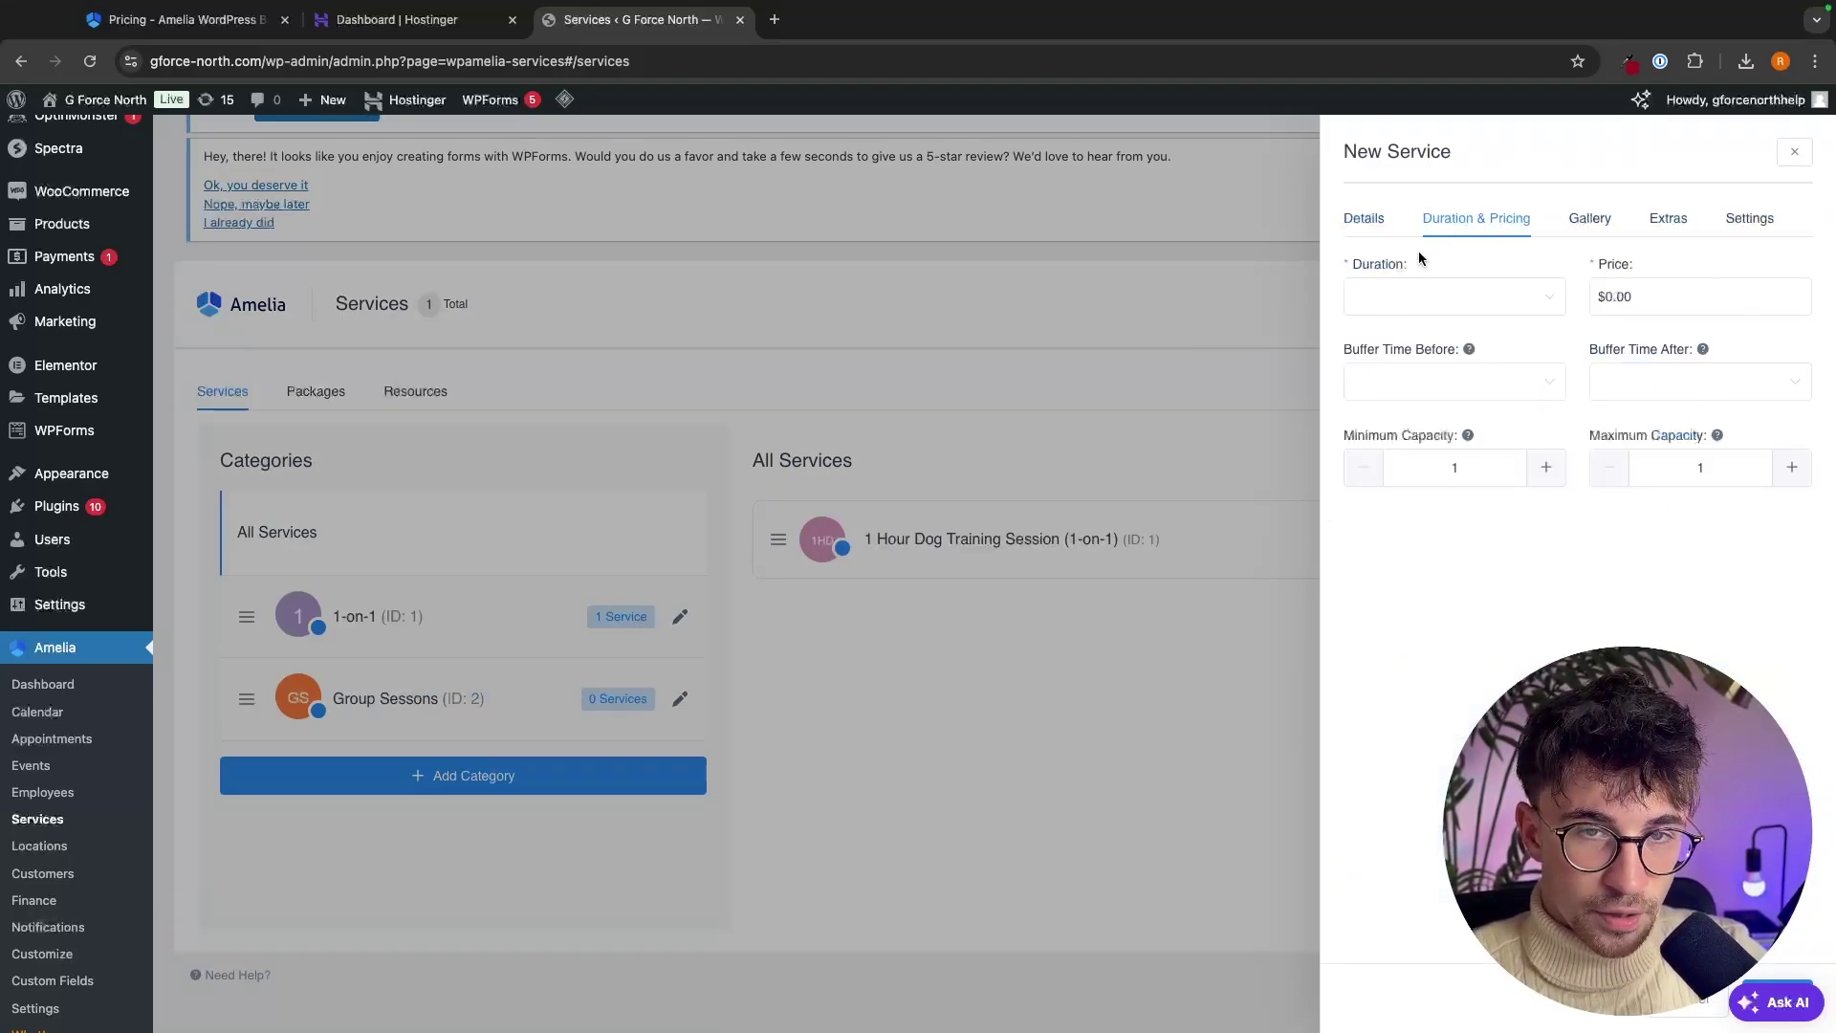
left_click(1590, 220)
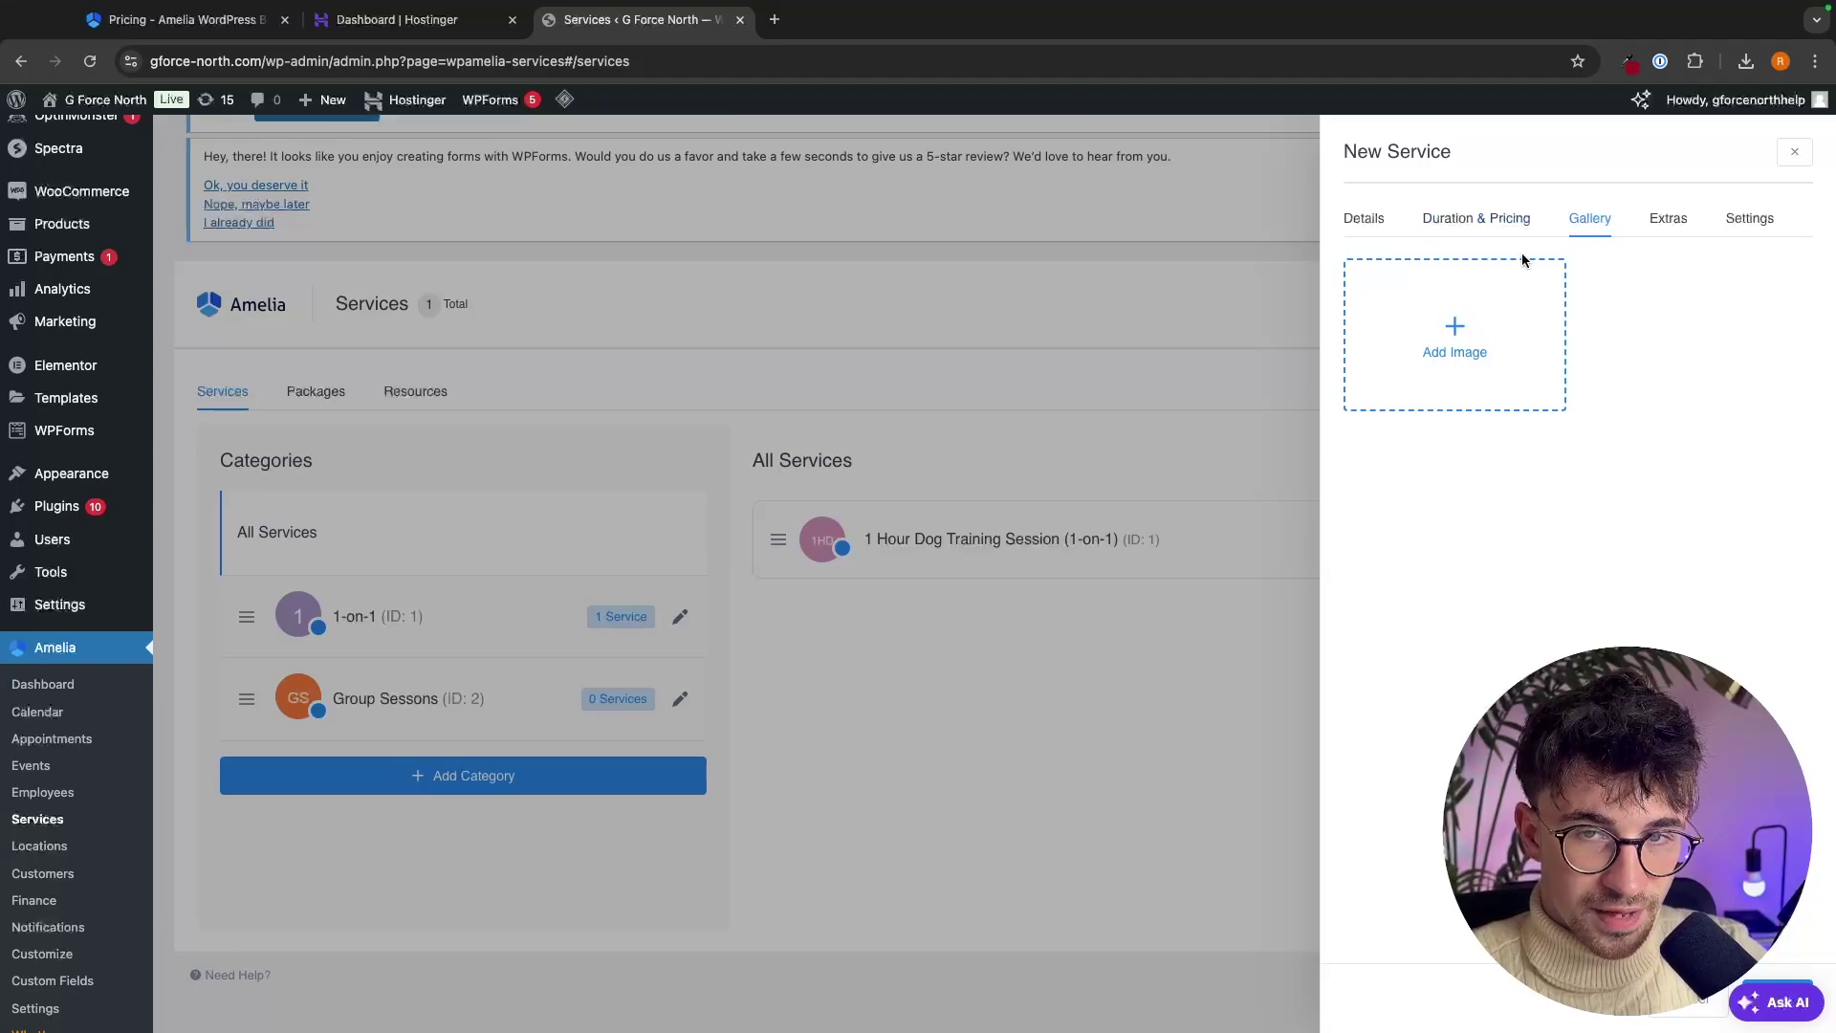
left_click(1796, 151)
scroll(1002, 472, "down", 1)
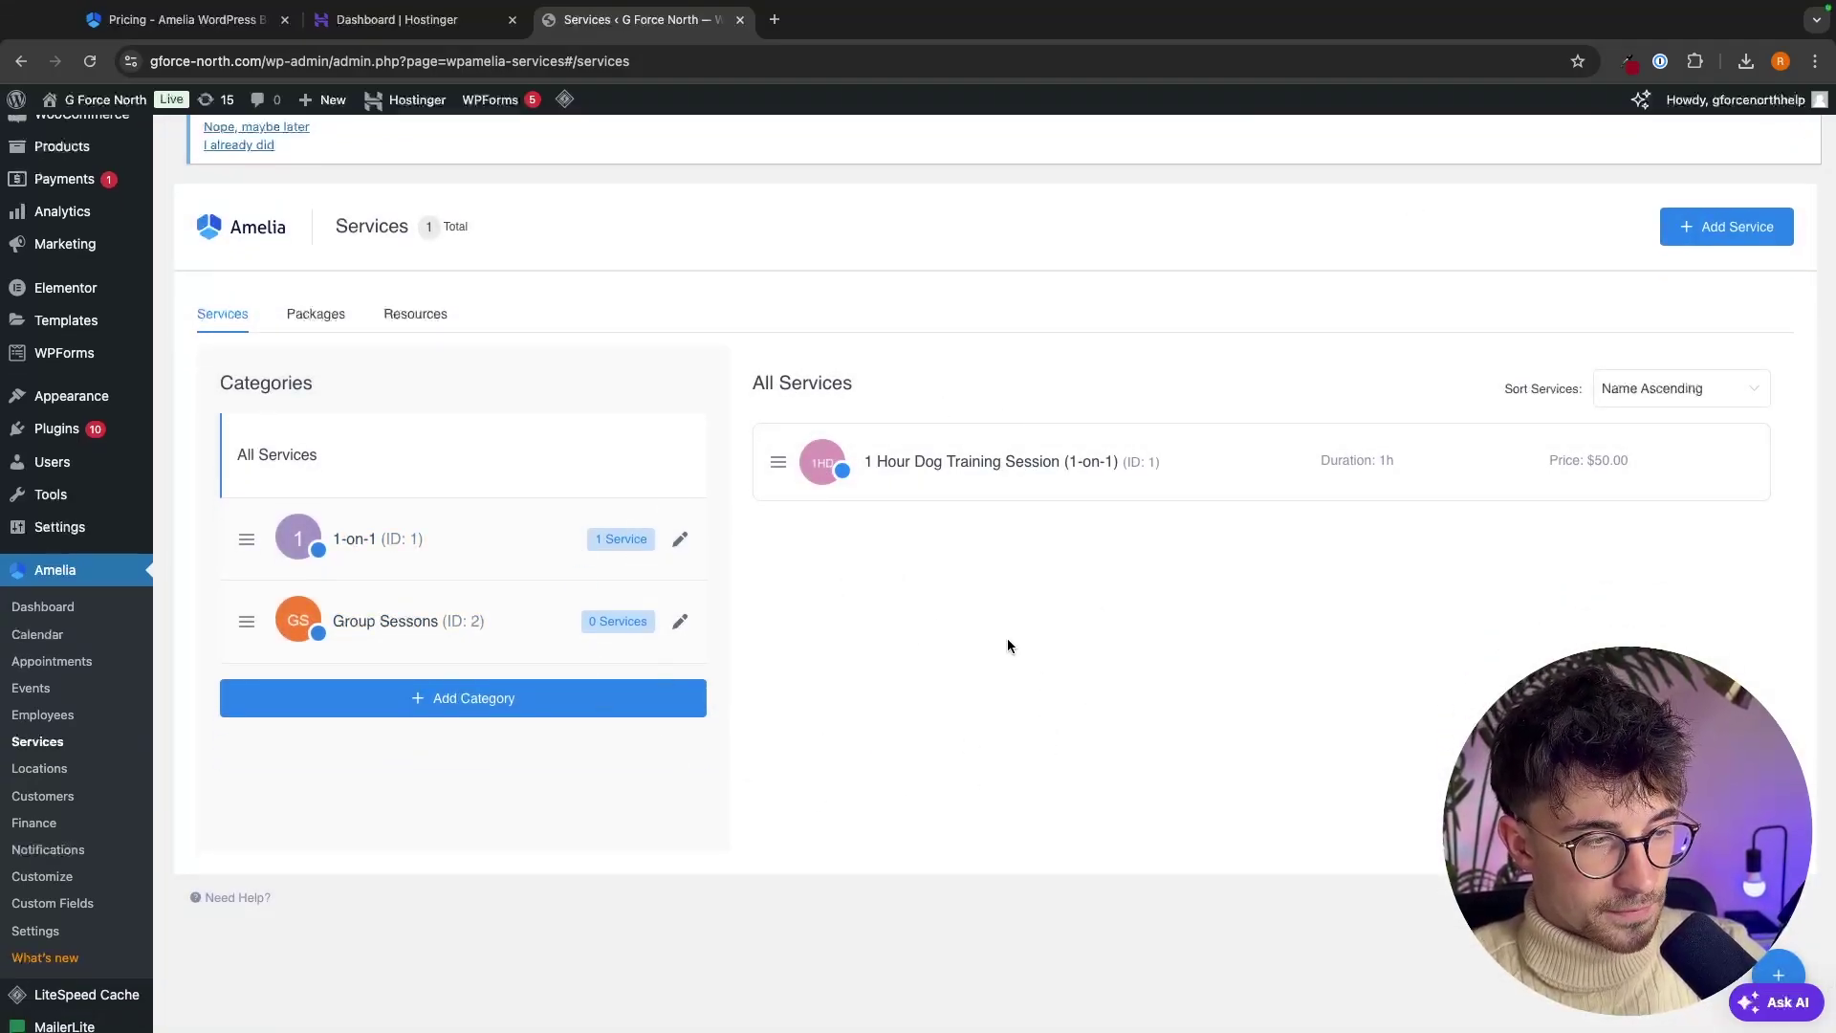
- Browse Amelia's Locations page
left_click(30, 780)
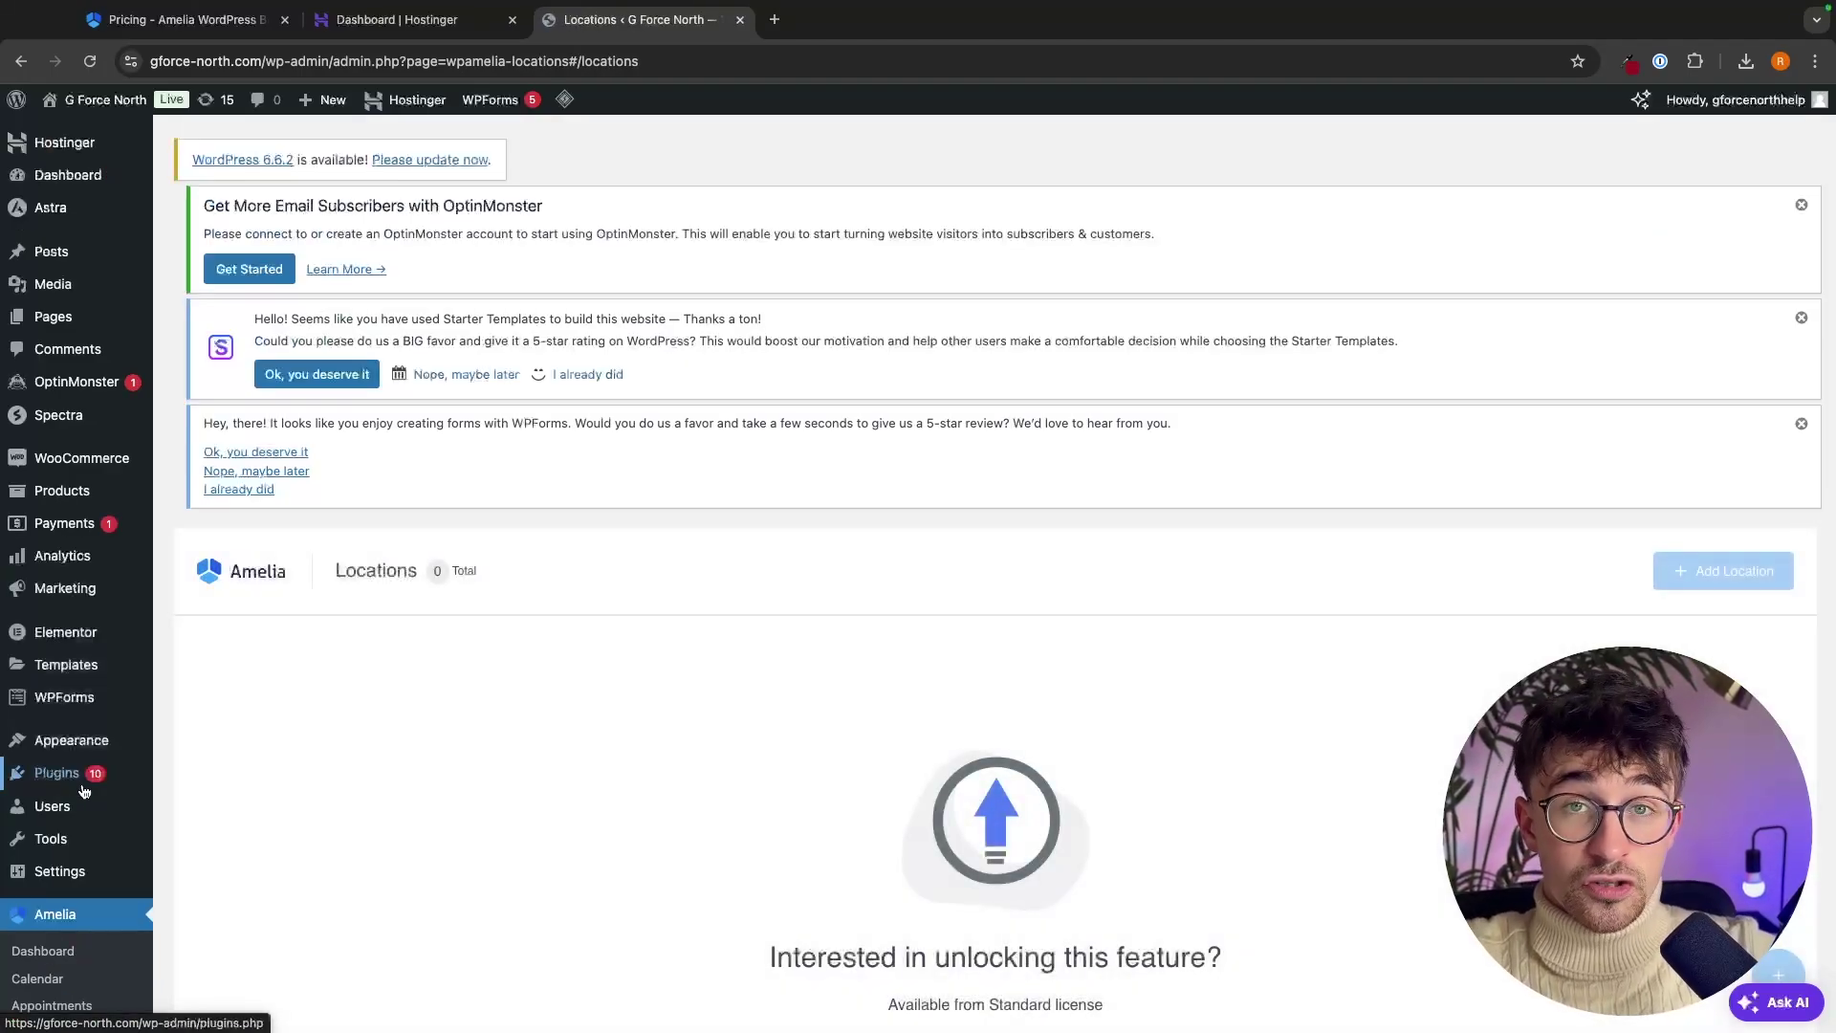
scroll(630, 718, "down", 3)
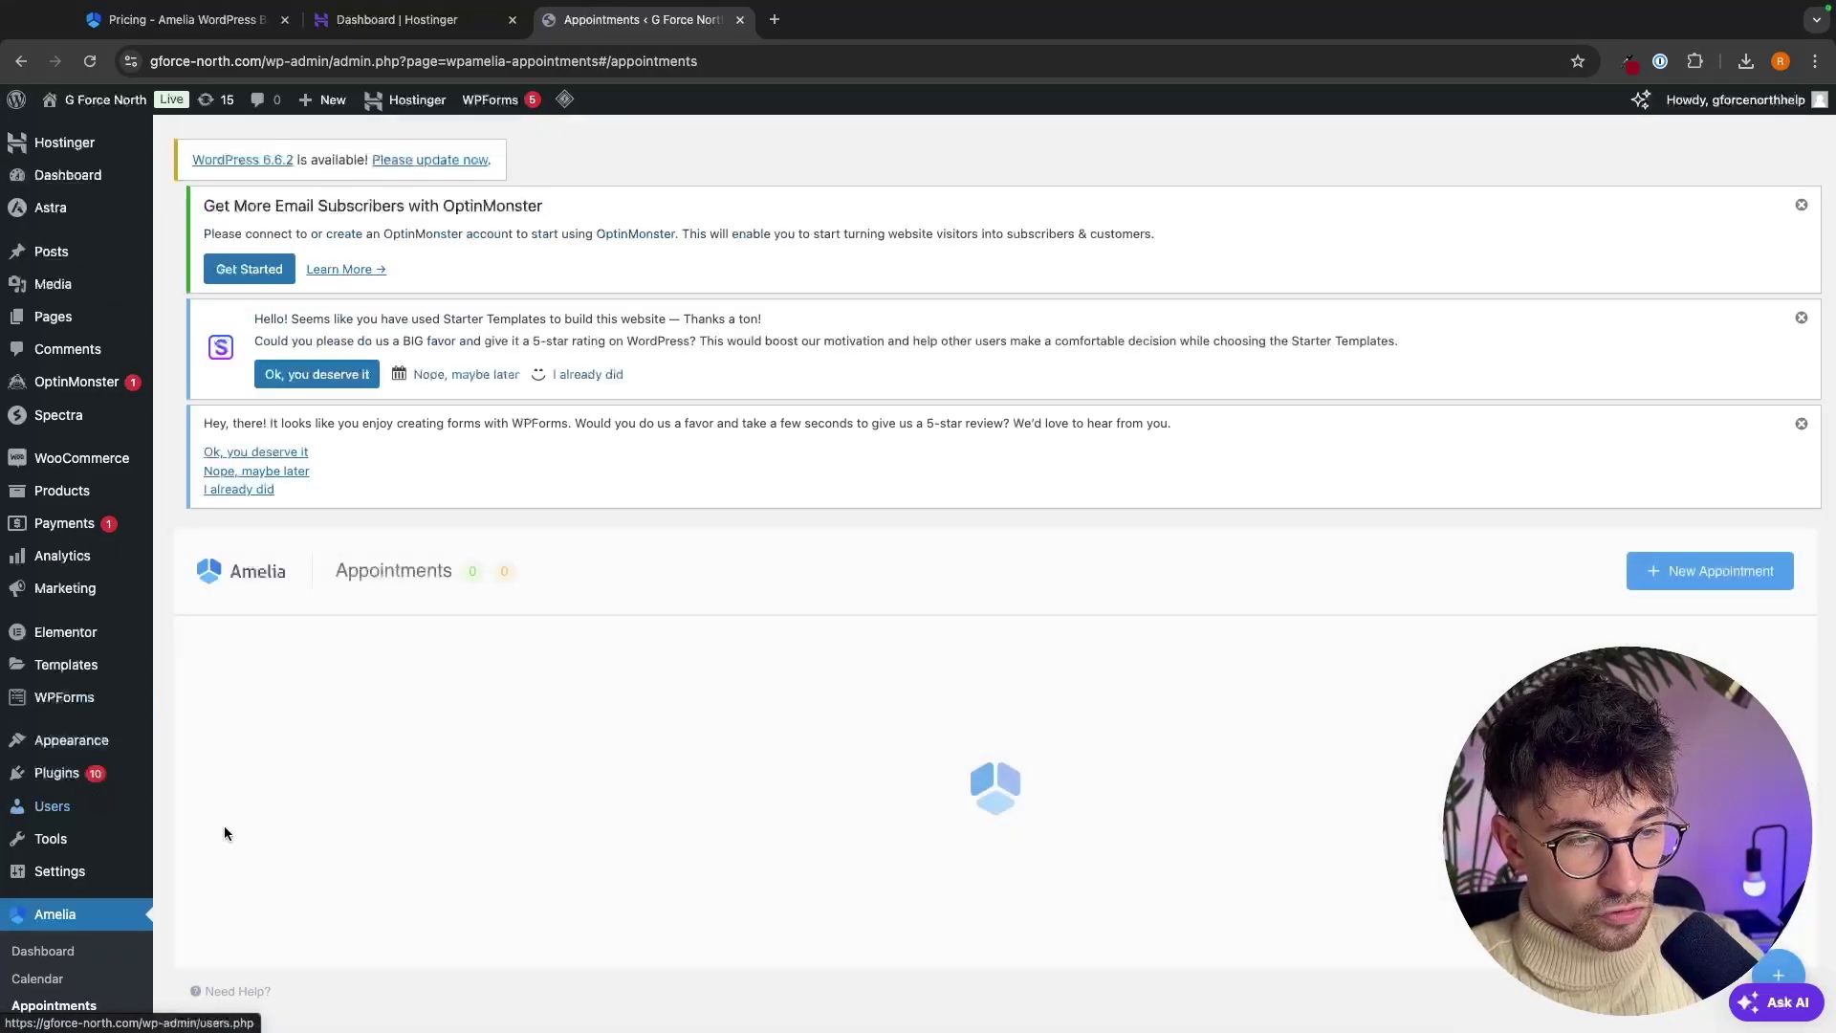
scroll(545, 839, "down", 3)
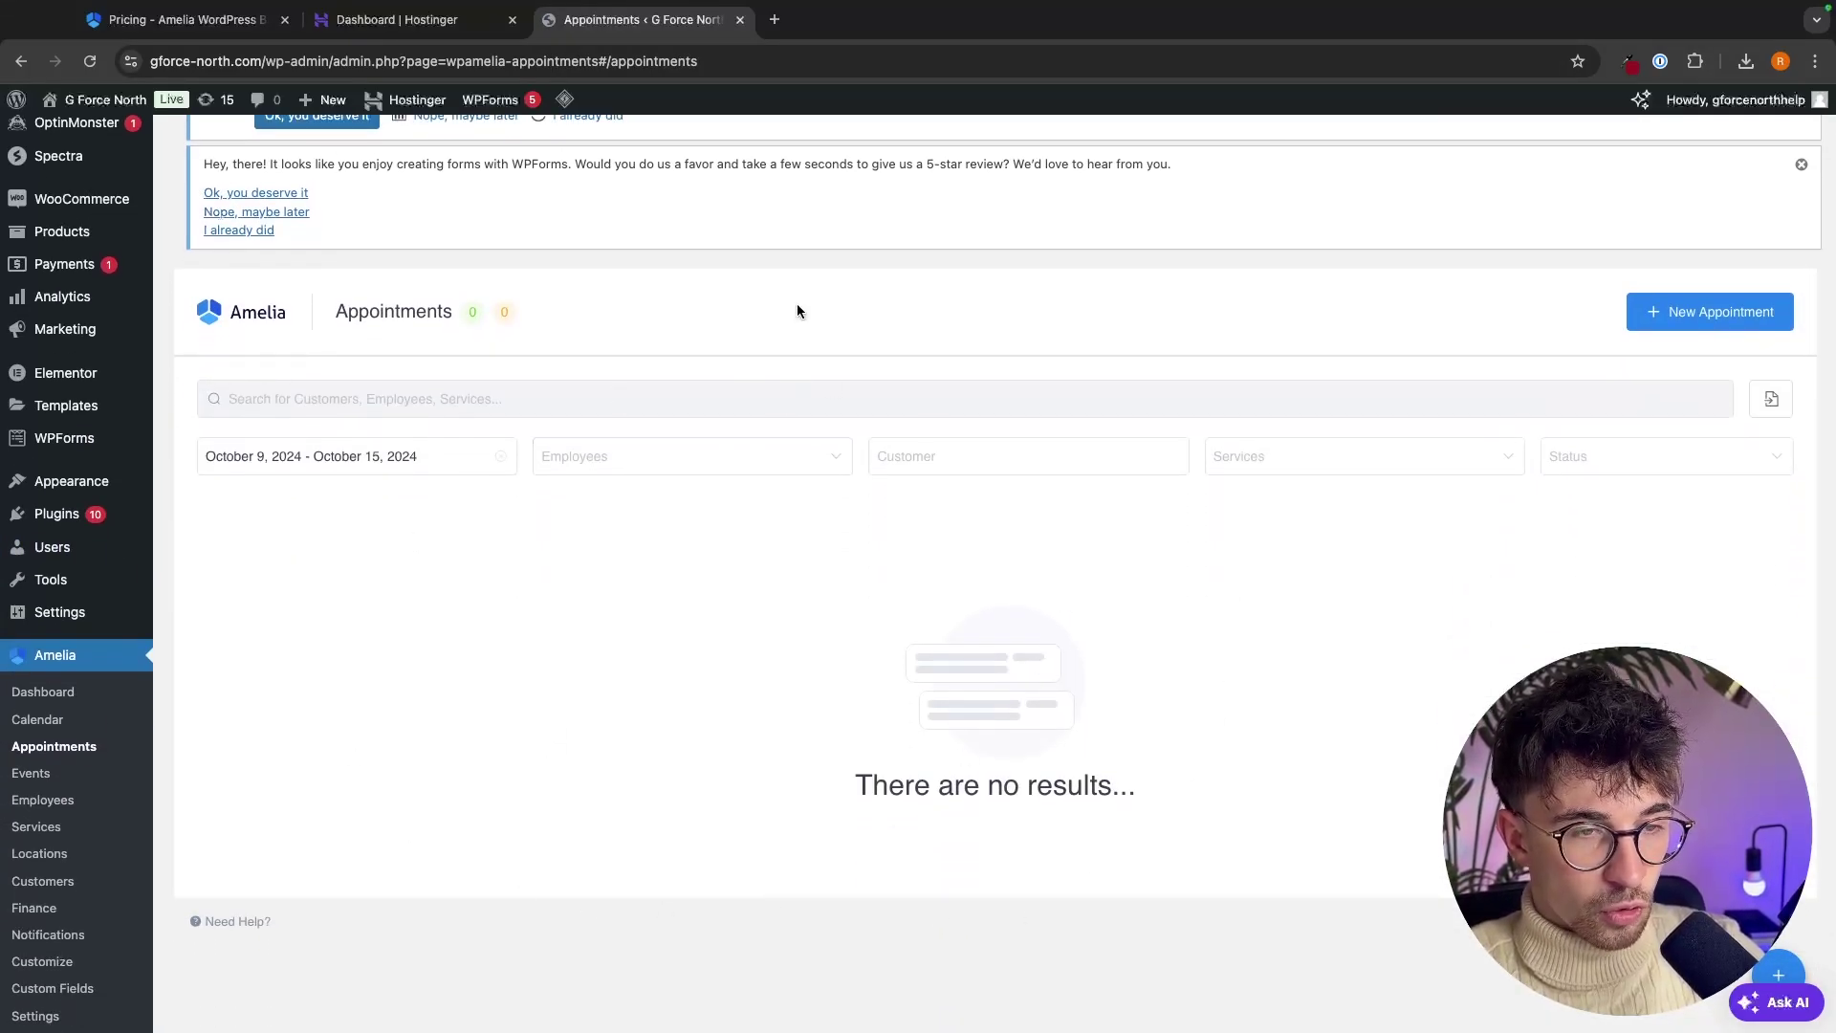
scroll(748, 871, "down", 2)
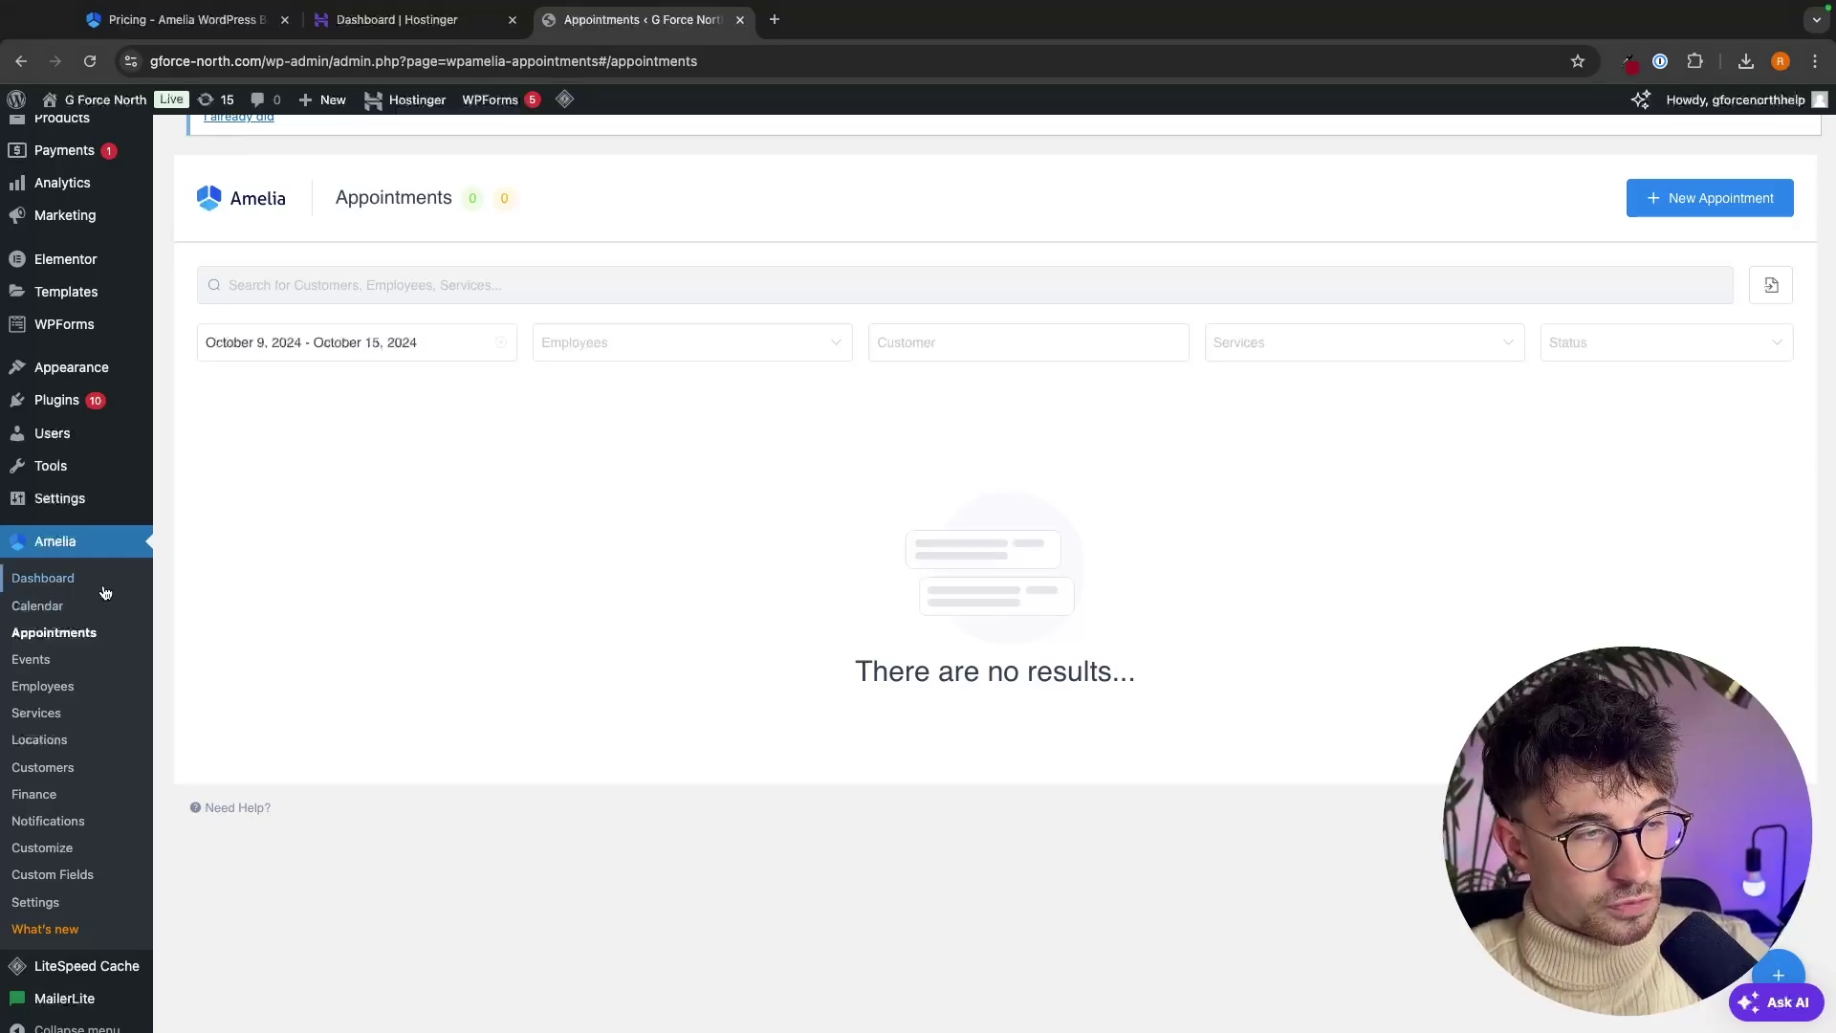
- Look over the Amelia booking calendar
left_click(63, 605)
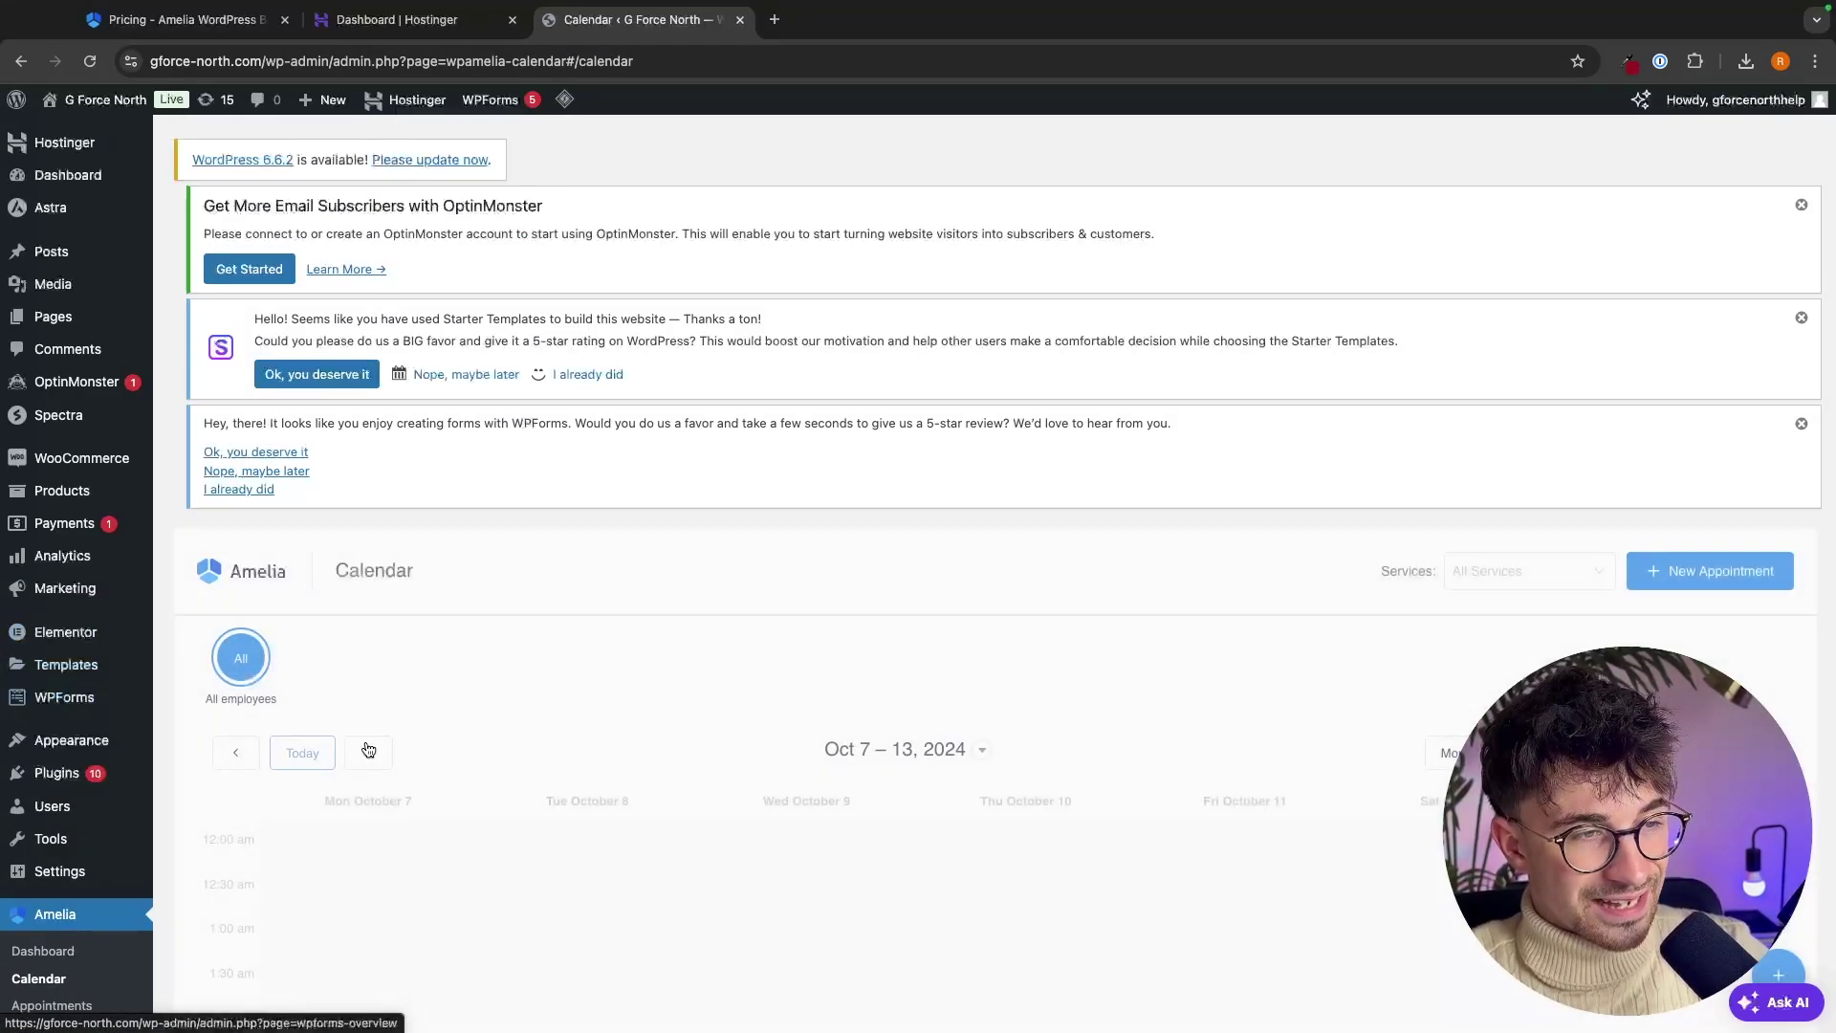
scroll(421, 742, "down", 5)
scroll(1103, 730, "down", 3)
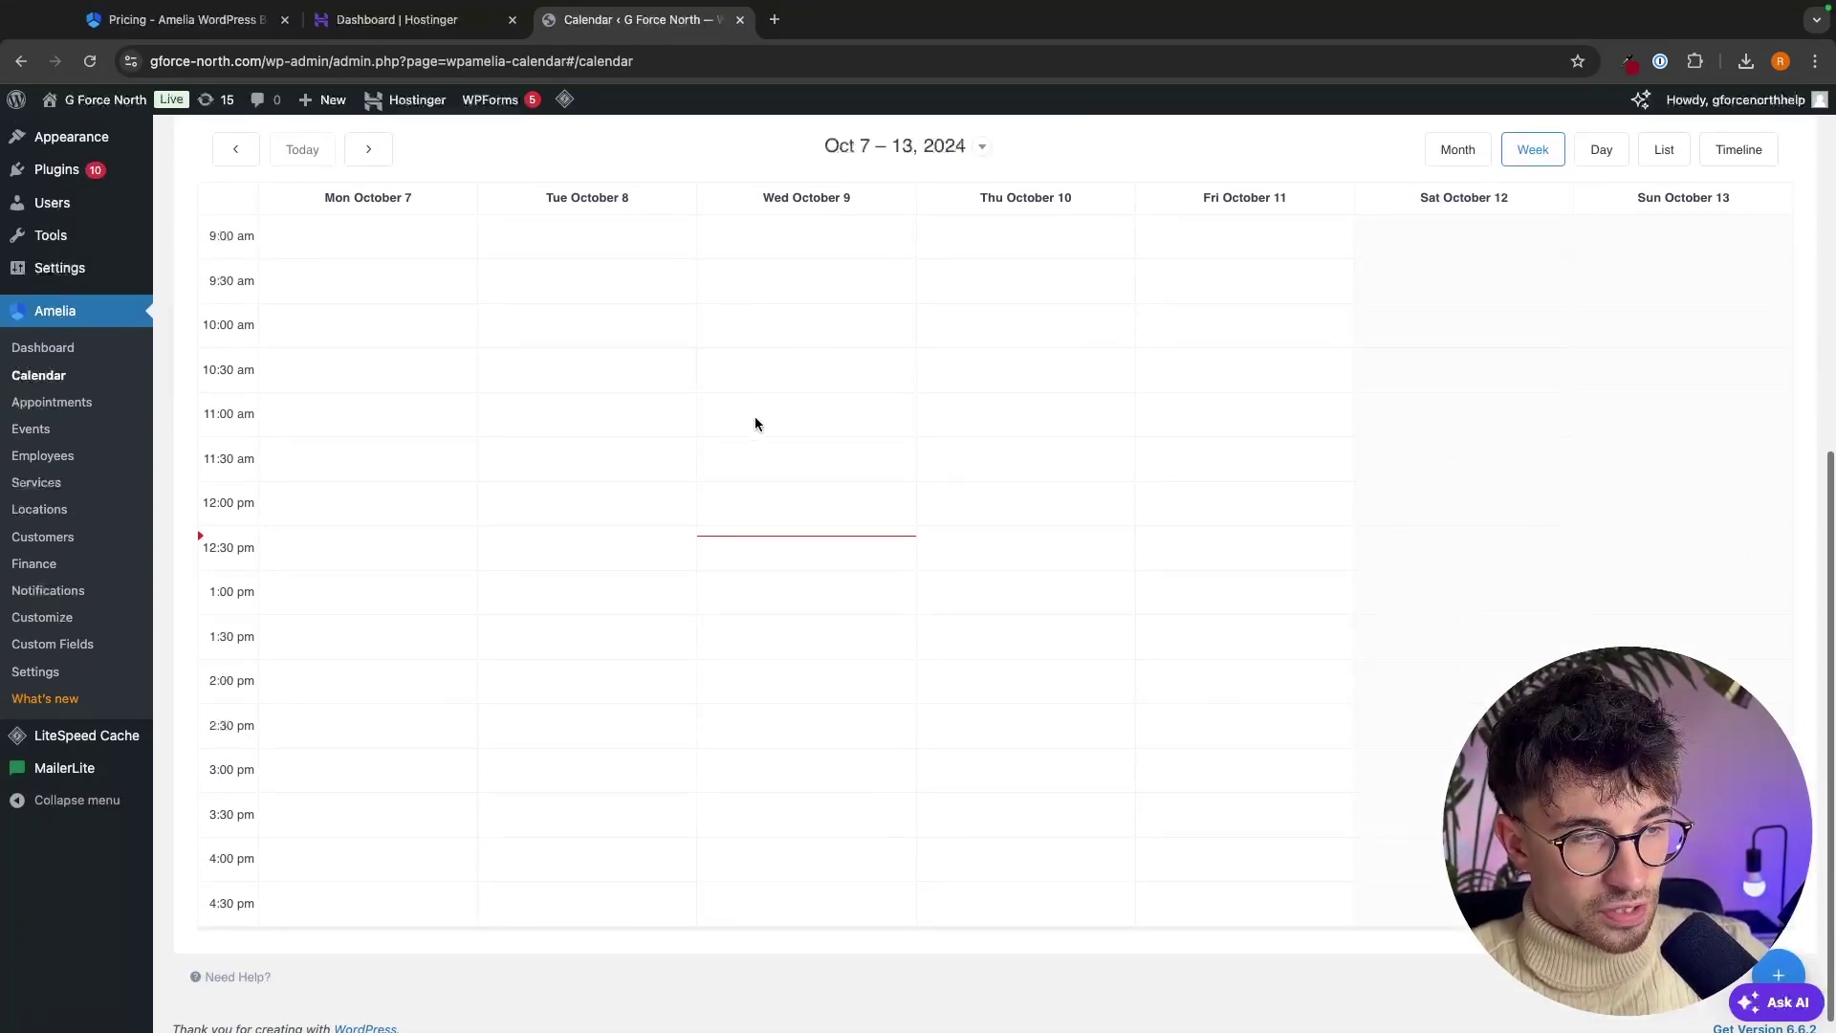
scroll(820, 473, "up", 3)
- Review the Dashboard: 0 approved appointments, 0% load, $0.00 revenue, one employee, no upcoming appointments
left_click(91, 514)
scroll(369, 518, "down", 5)
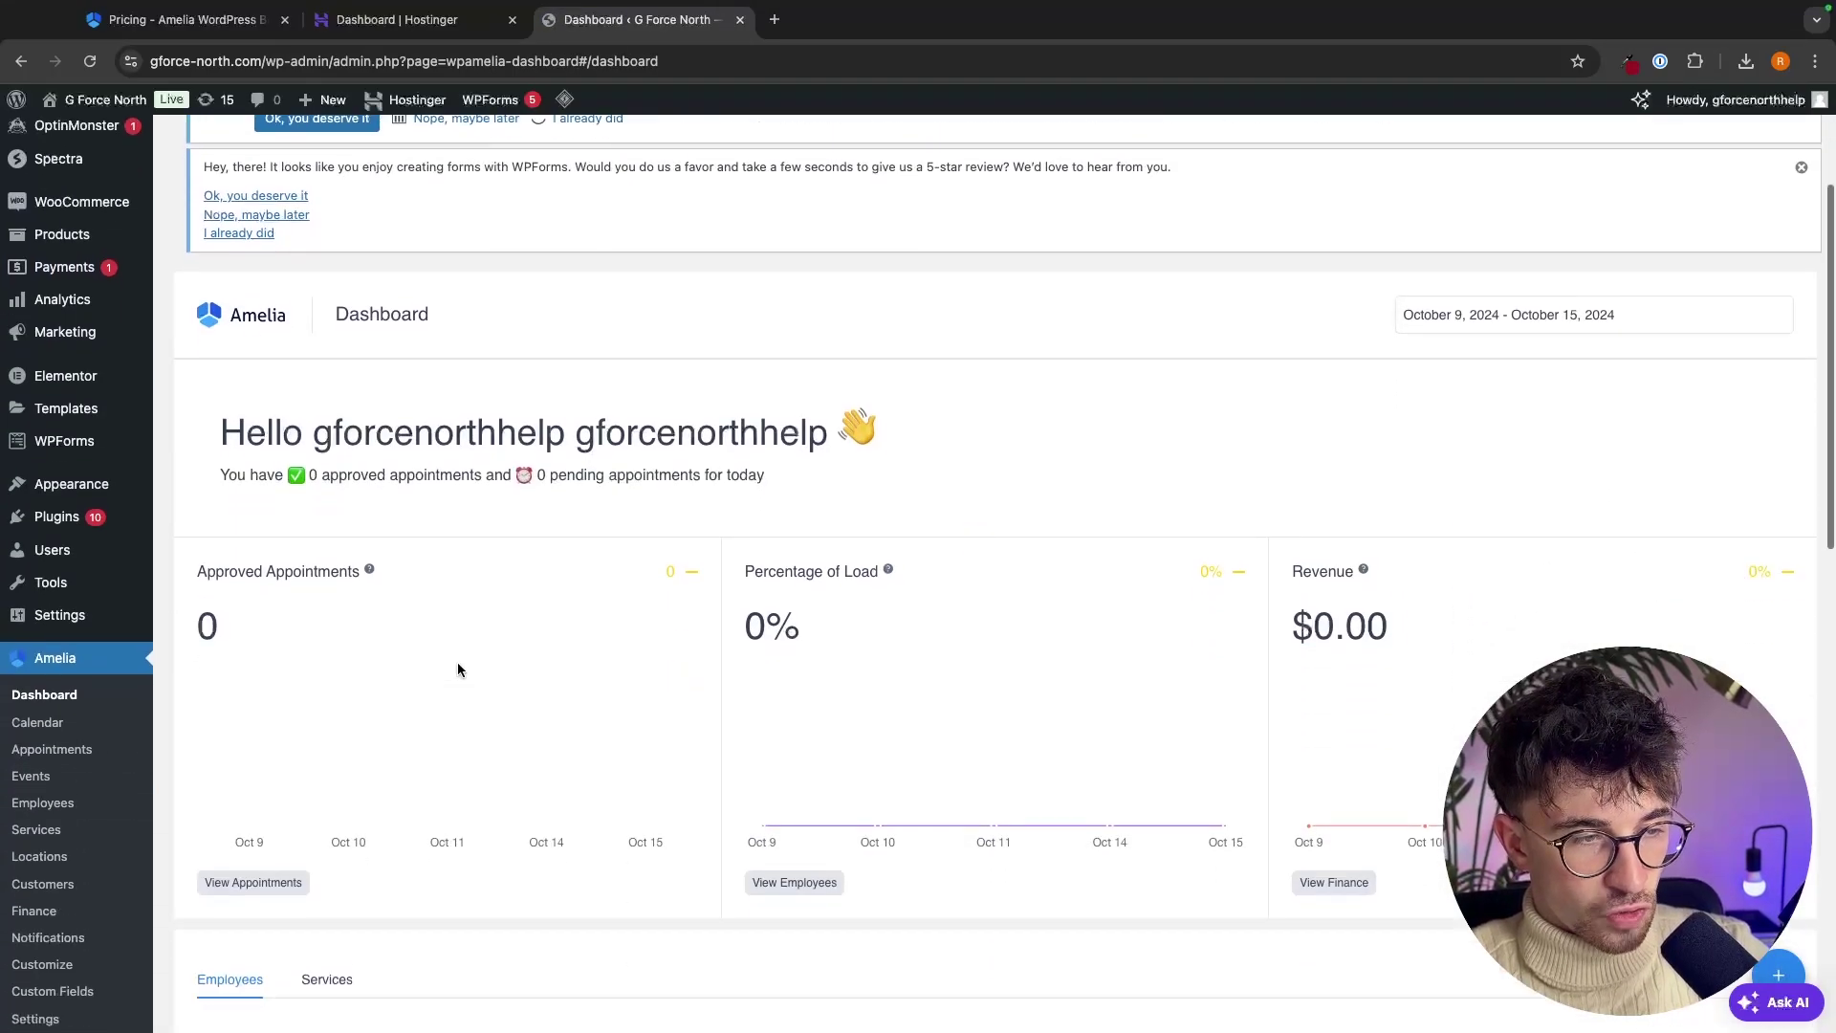
scroll(457, 669, "down", 5)
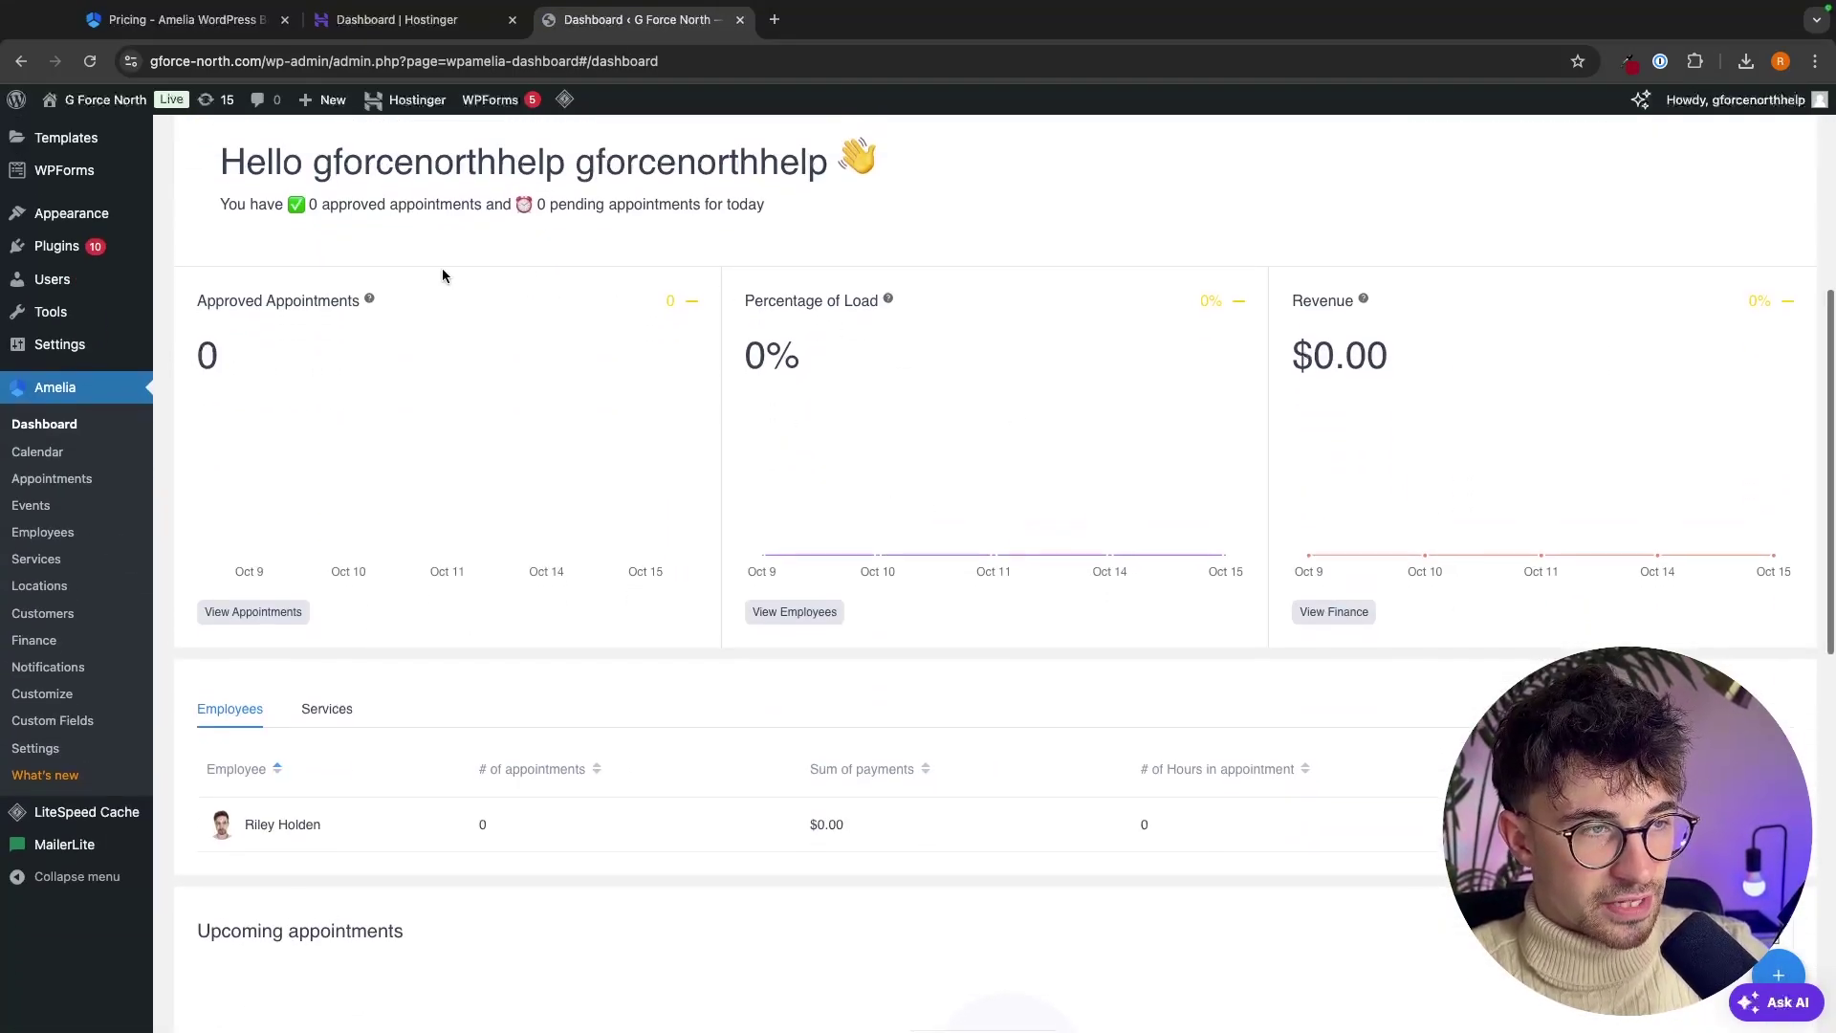
left_click_drag(201, 299, 475, 302)
left_click(722, 302)
scroll(1389, 300, "down", 5)
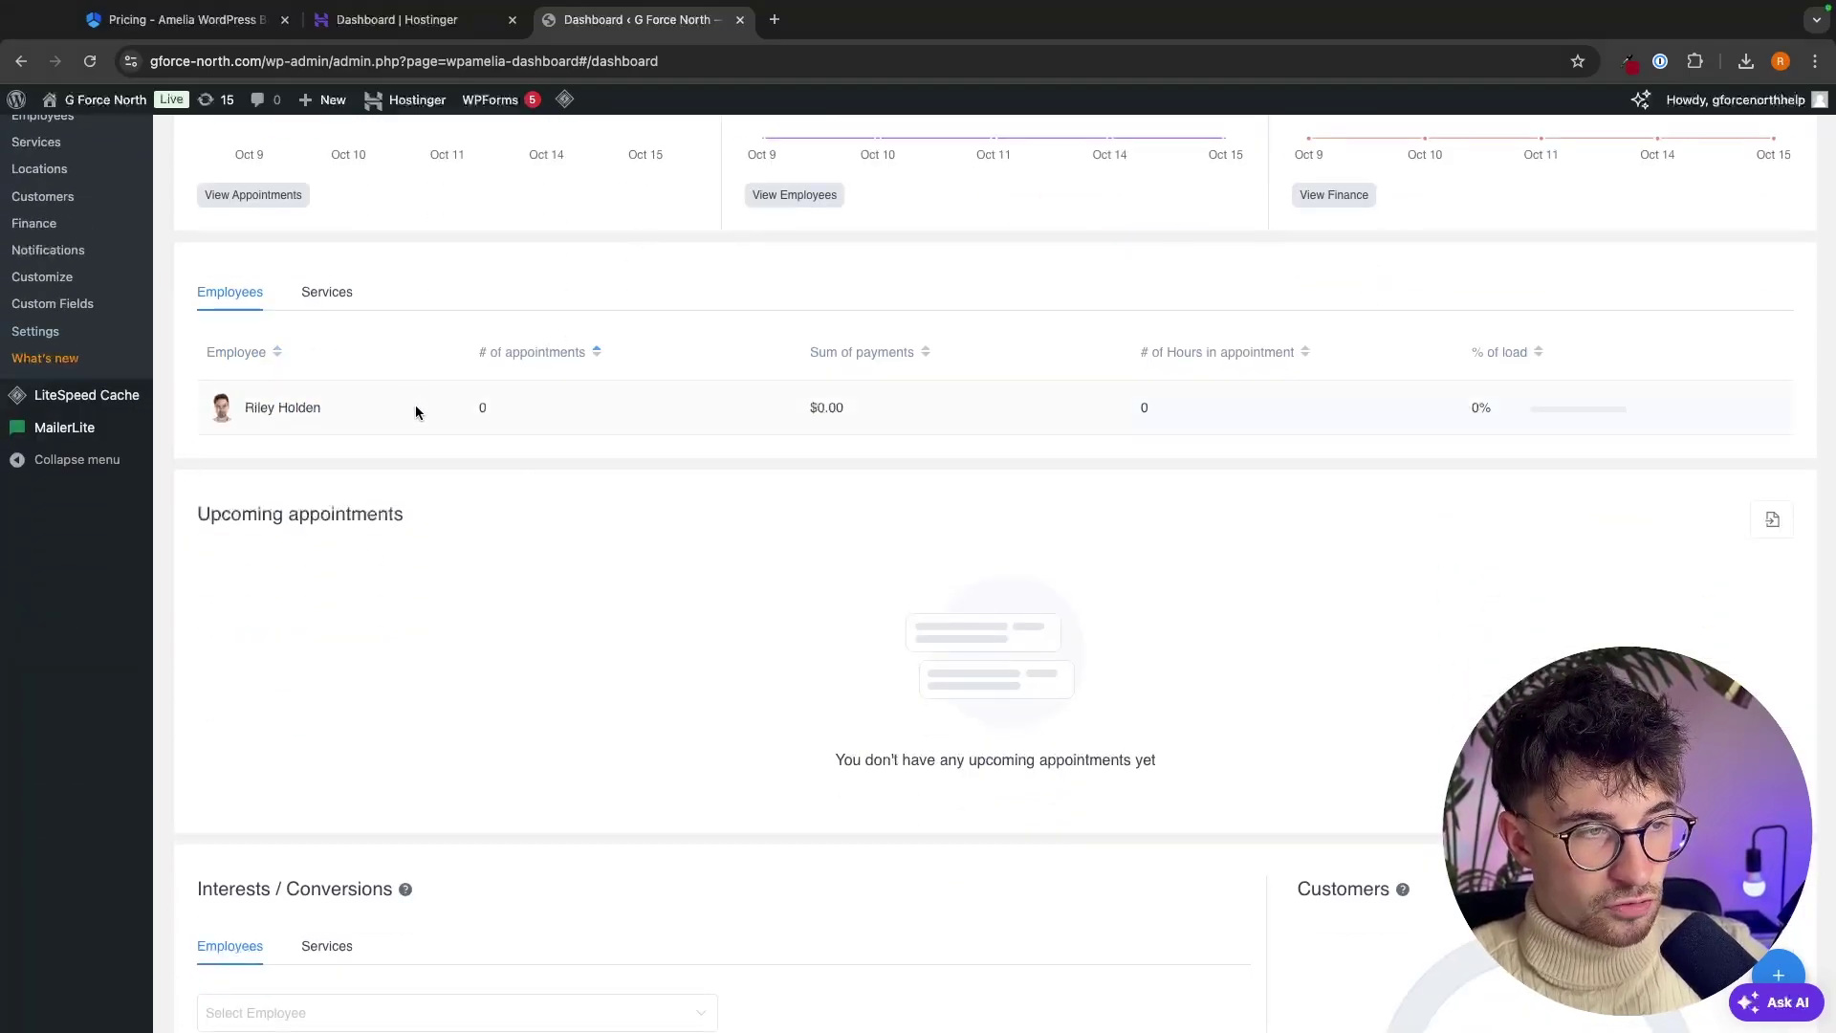
scroll(456, 381, "down", 2)
scroll(456, 382, "up", 2)
left_click_drag(195, 536, 599, 562)
left_click(505, 574)
scroll(852, 676, "down", 1)
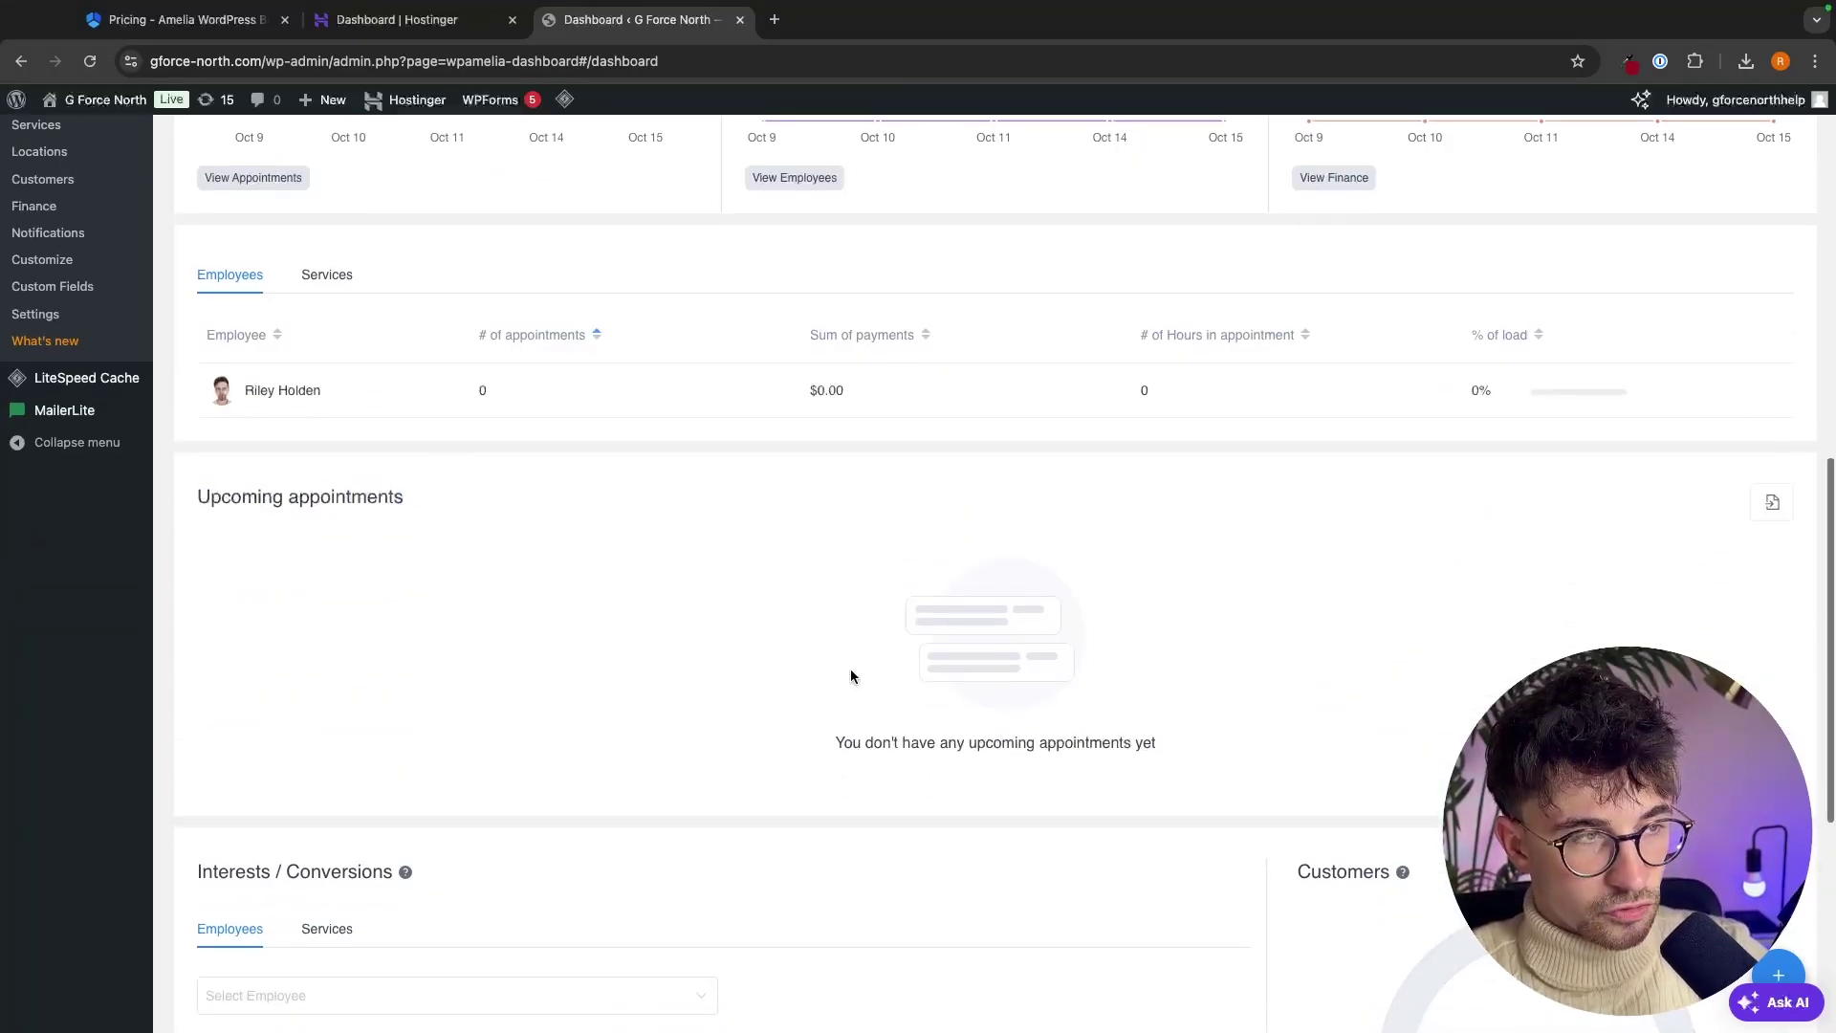
scroll(851, 677, "up", 10)
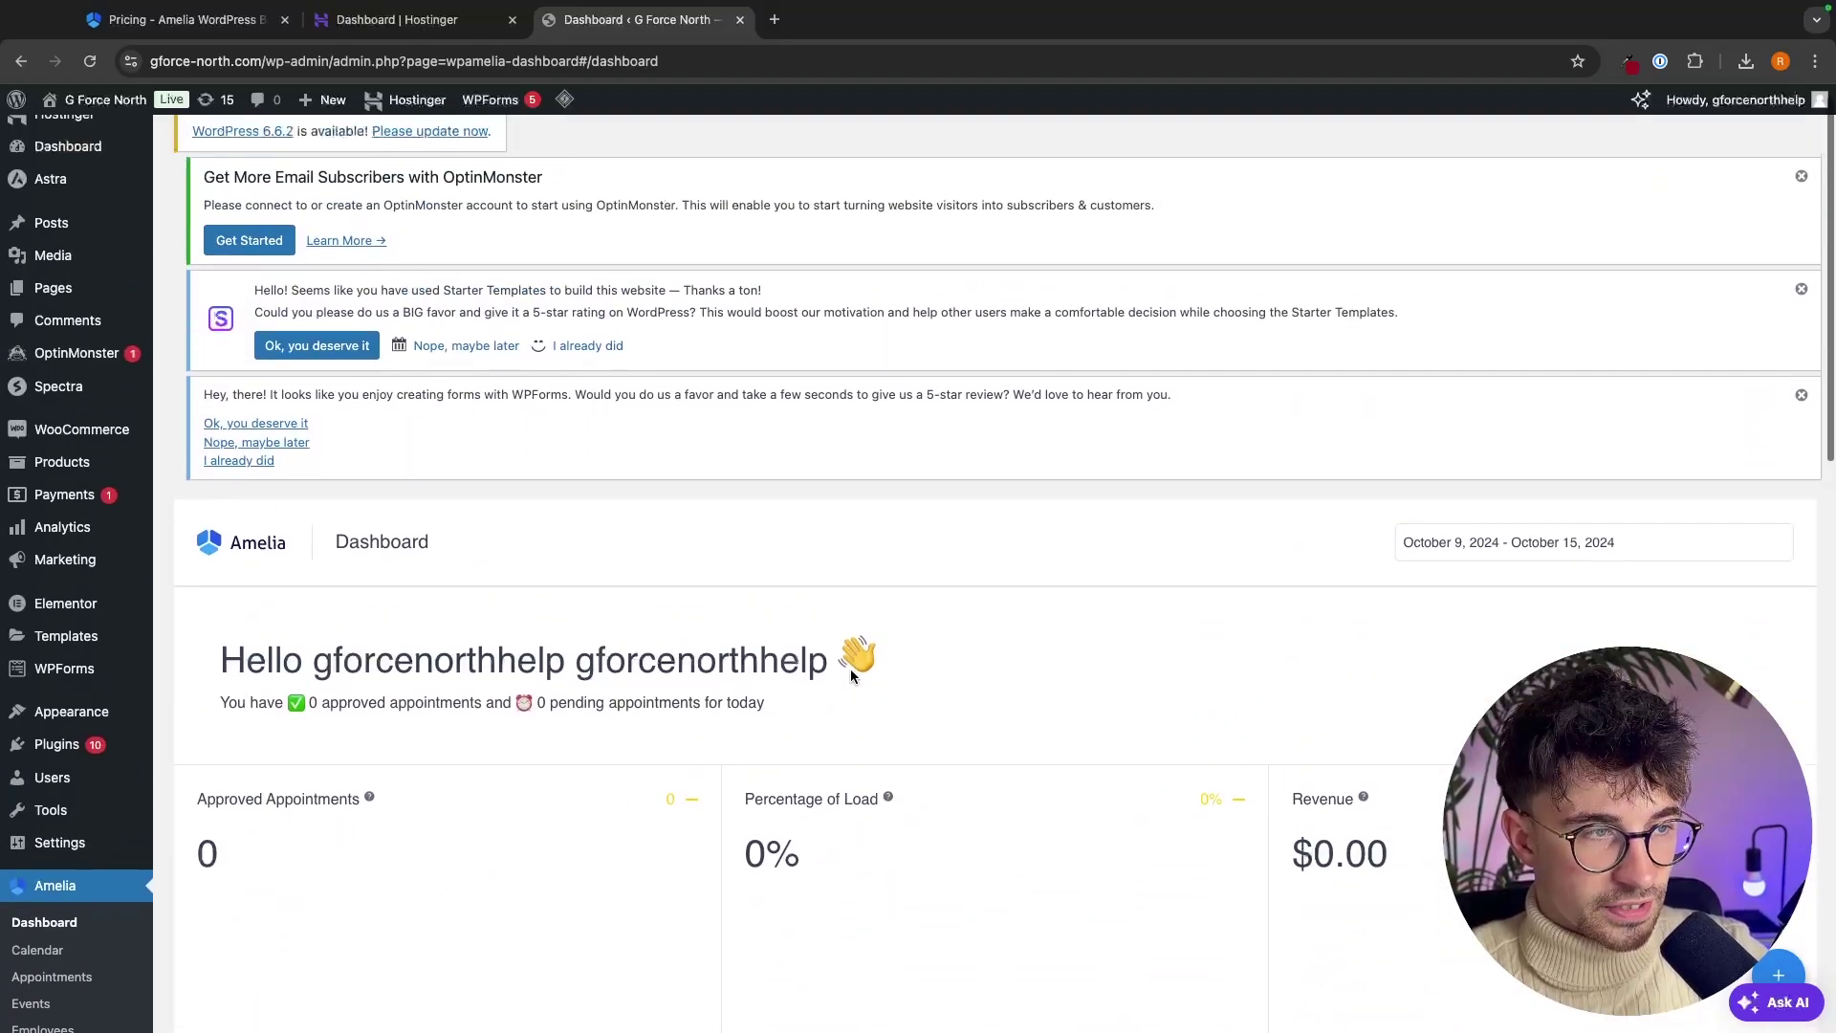
scroll(851, 676, "up", 1)
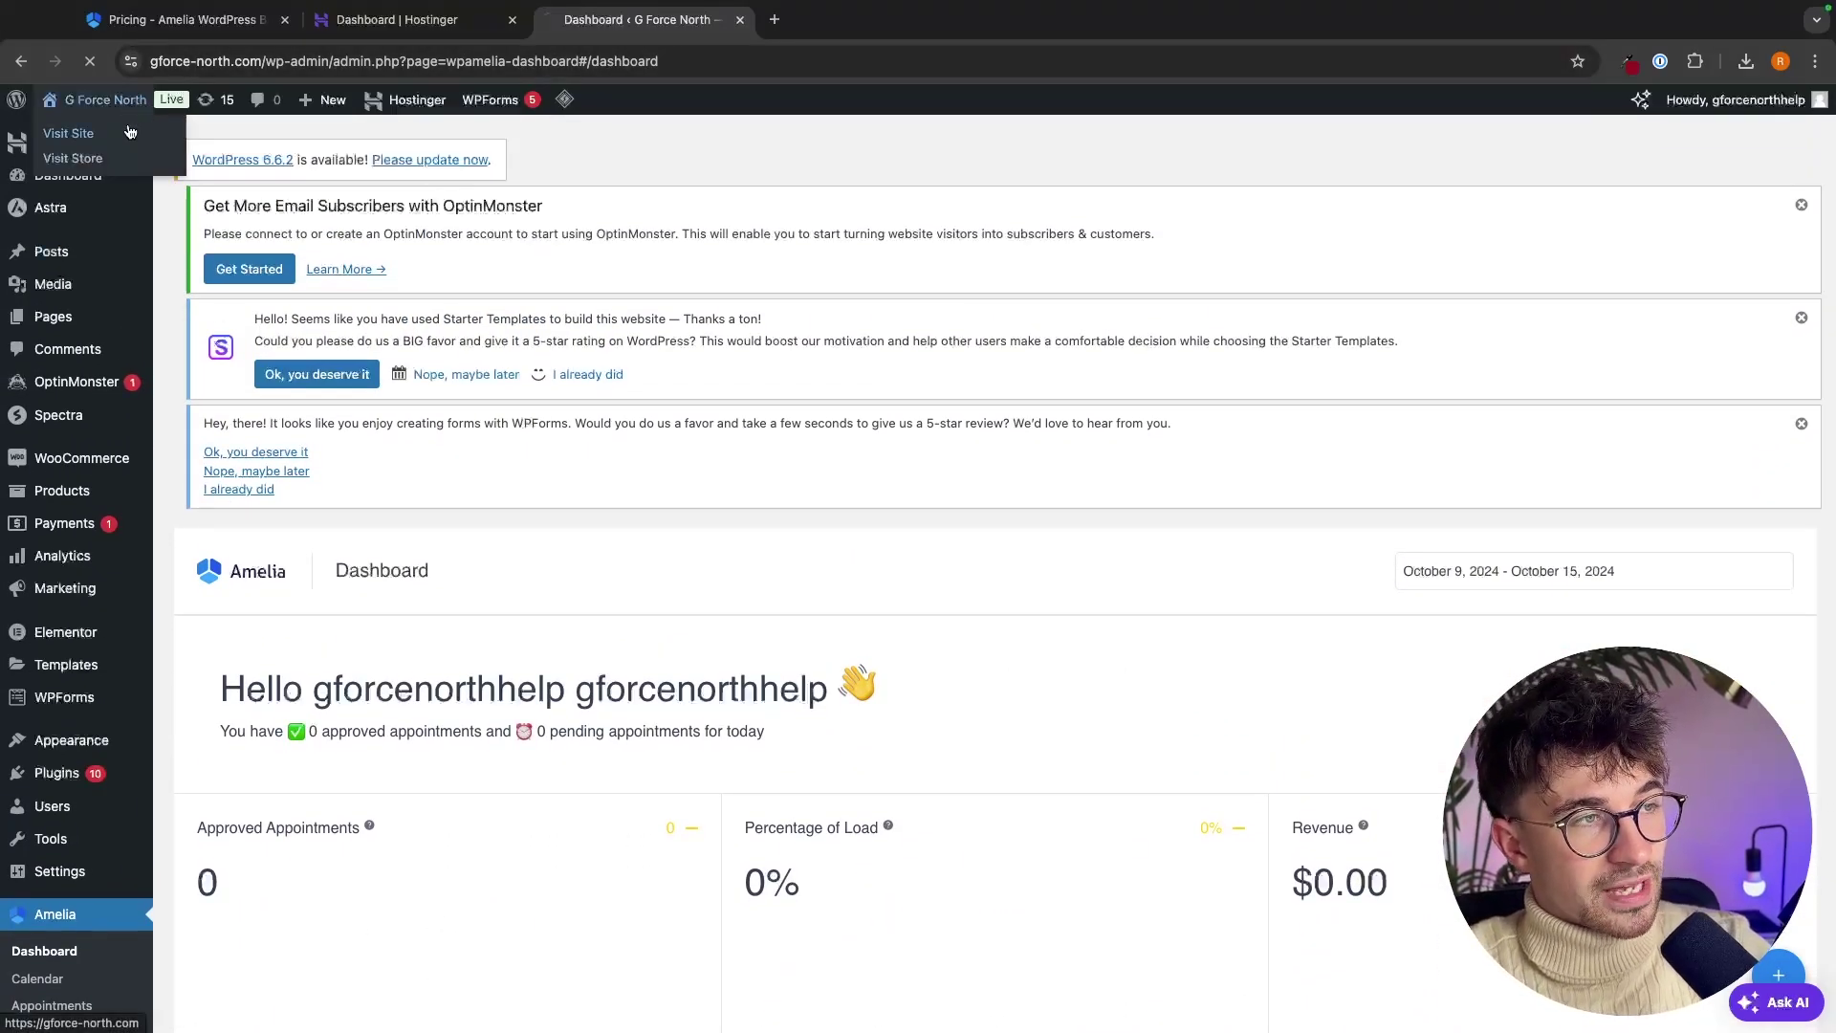
- Visit the live site's home page and open it in Elementor for editing
left_click(130, 132)
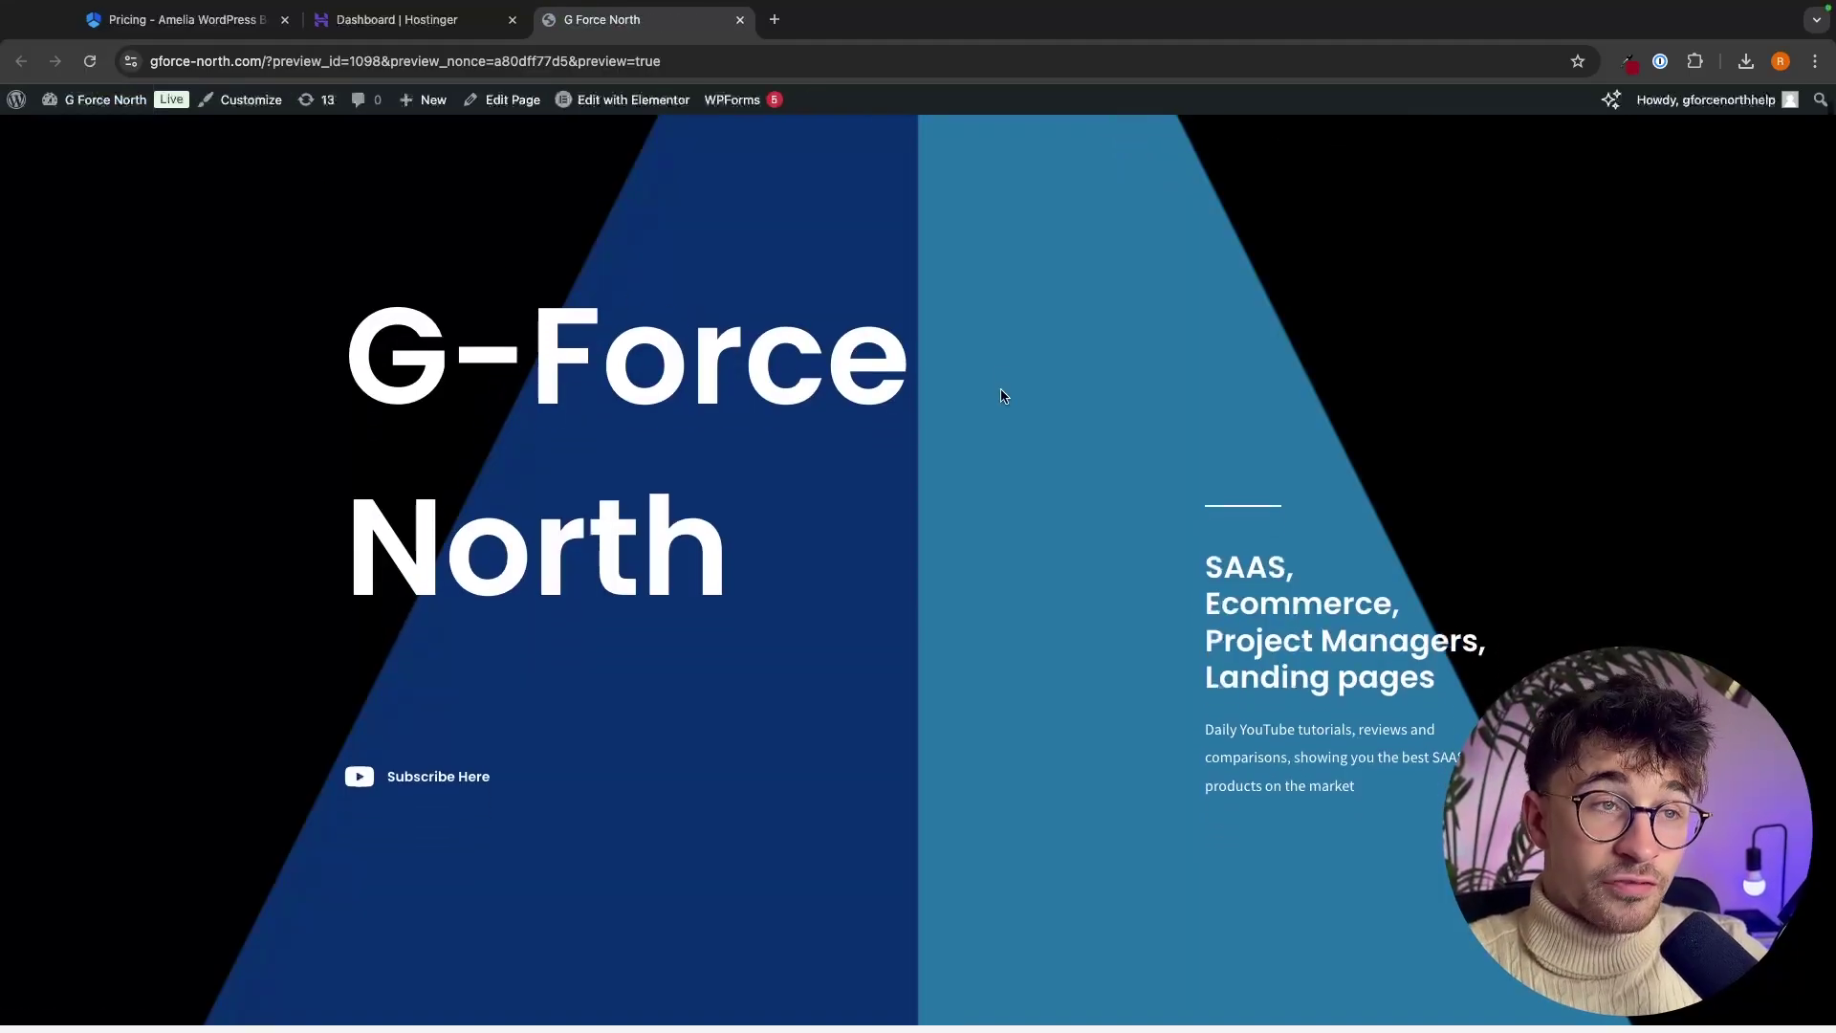
scroll(1001, 396, "down", 10)
scroll(1001, 396, "down", 5)
scroll(1001, 396, "up", 10)
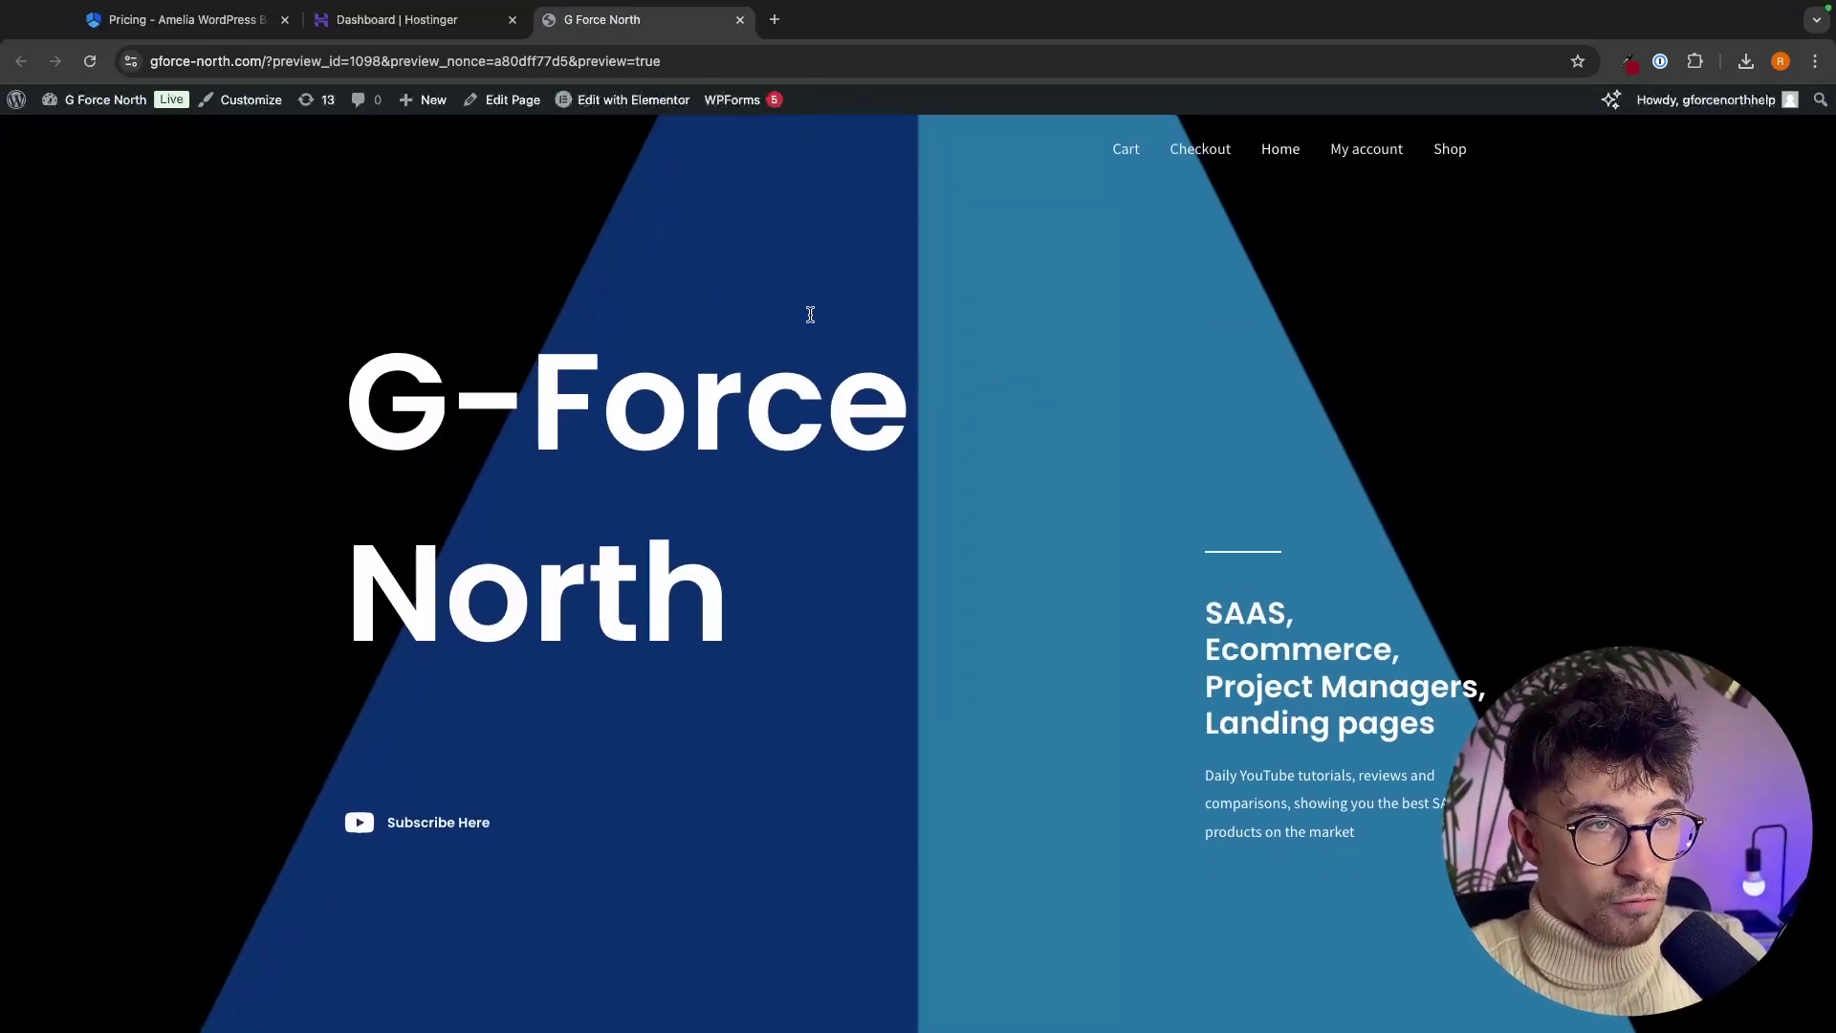
mouse_move(594, 112)
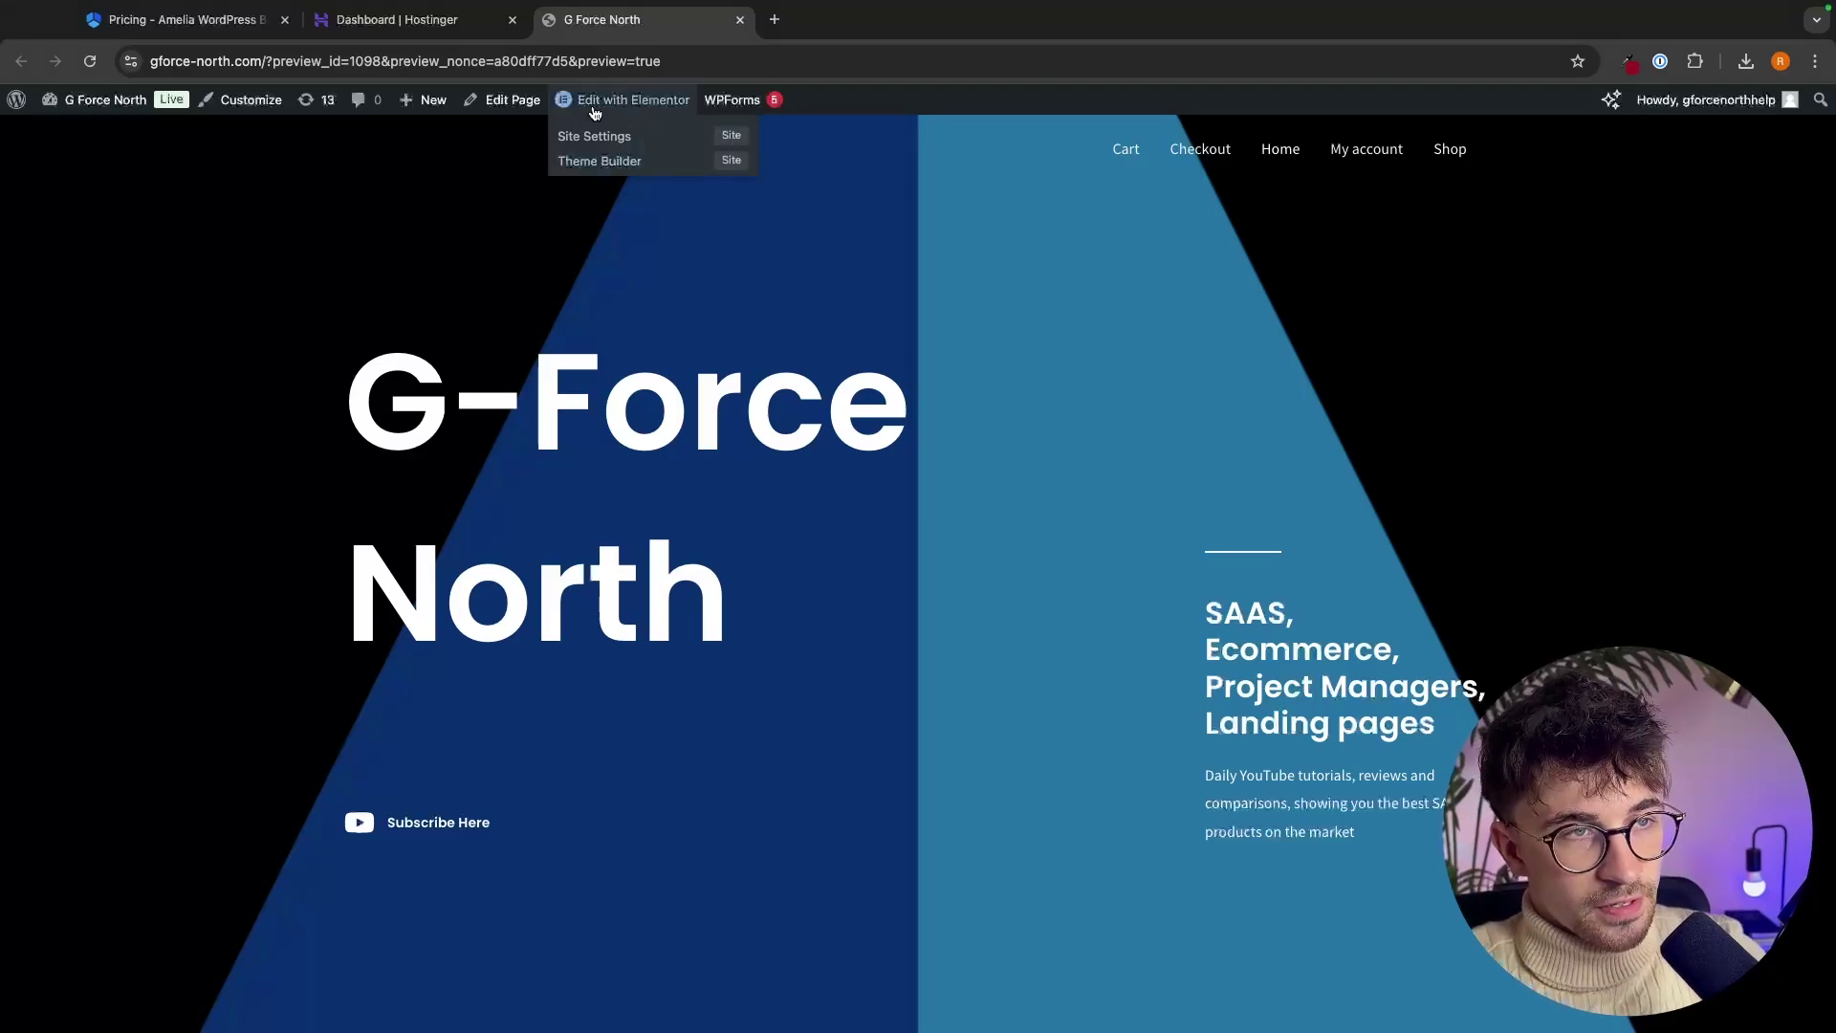
left_click(652, 104)
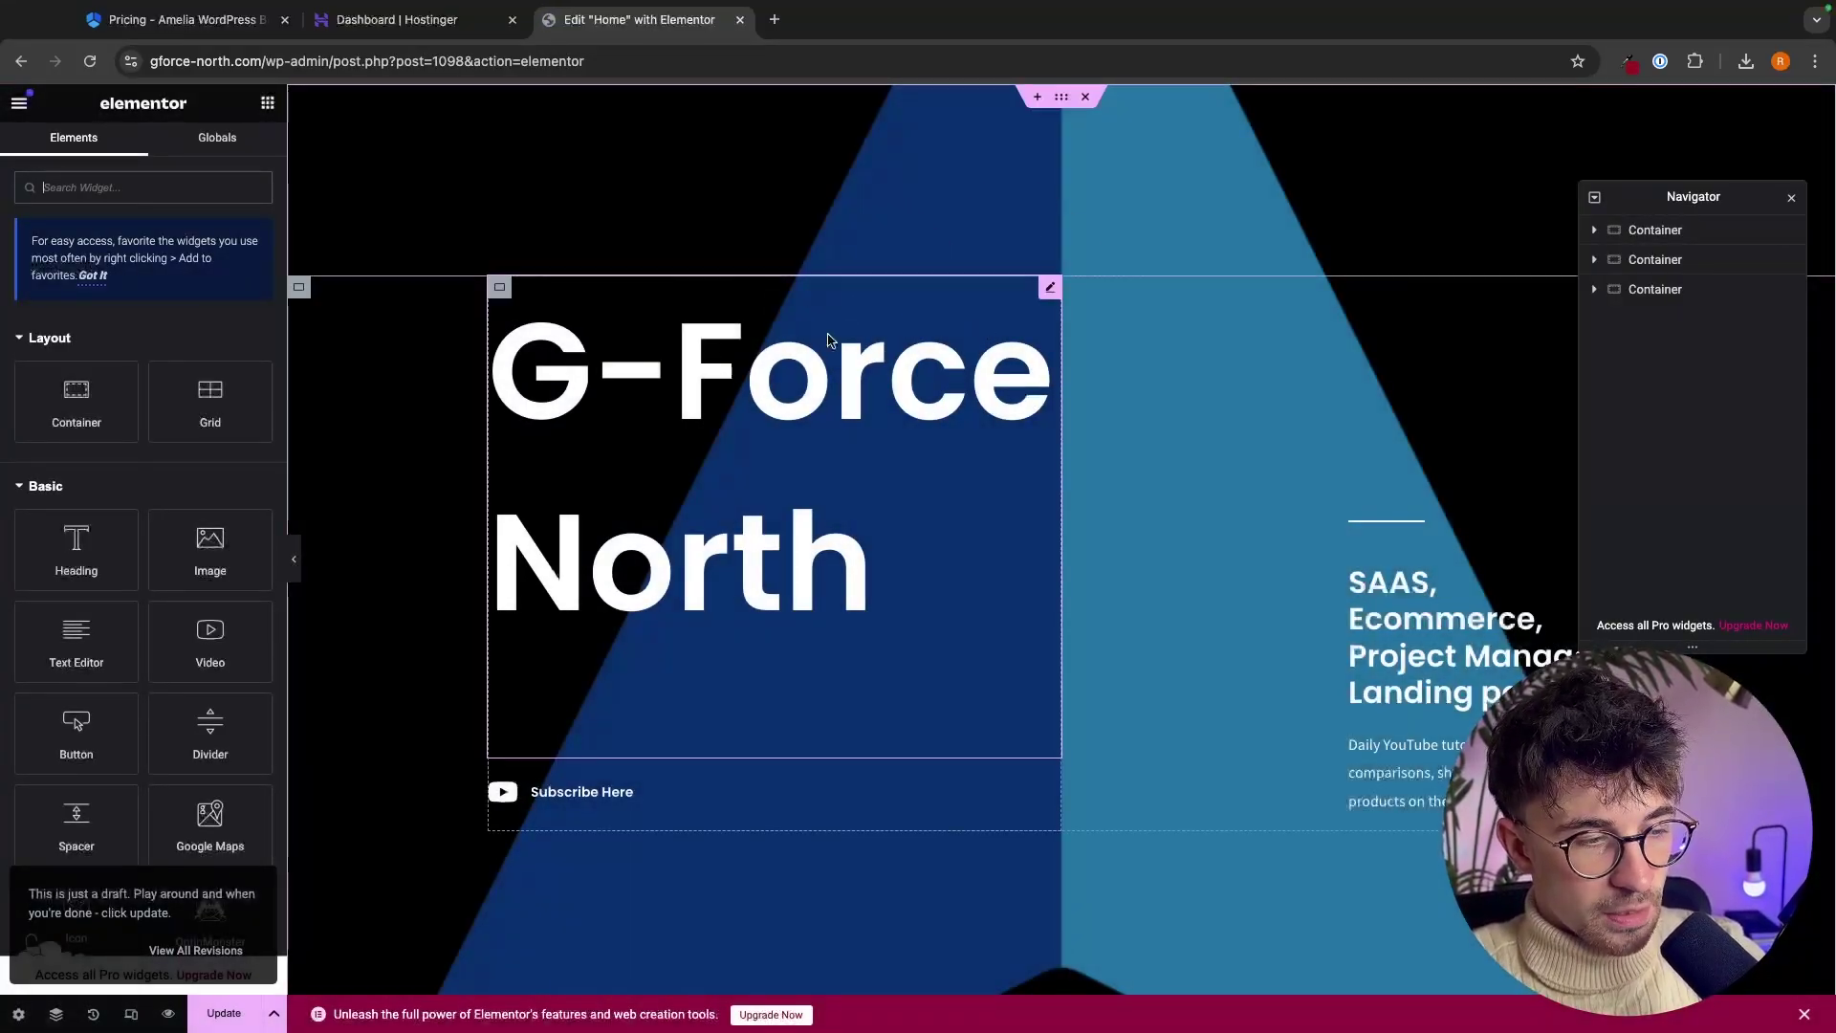
- Add Amelia Step-By-Step Booking, Catalog Booking and Events Calendar widgets below the subscriber stats
type("ama")
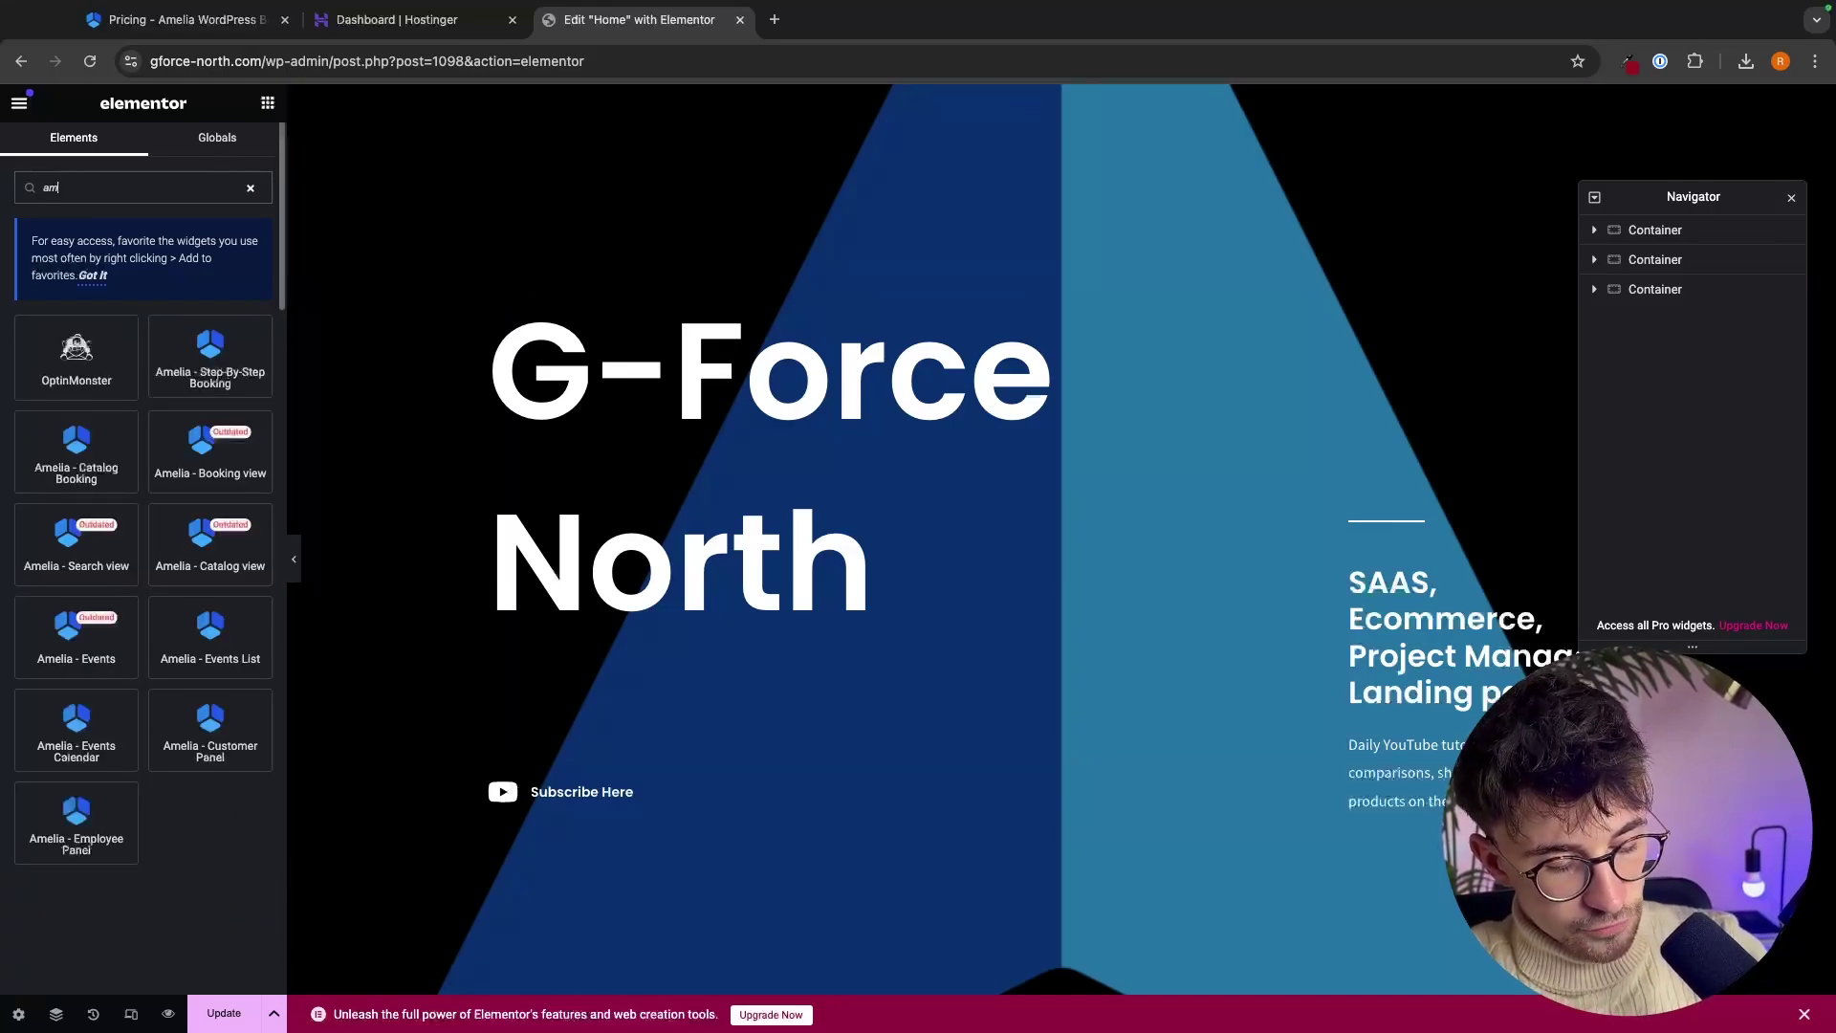
scroll(722, 458, "down", 15)
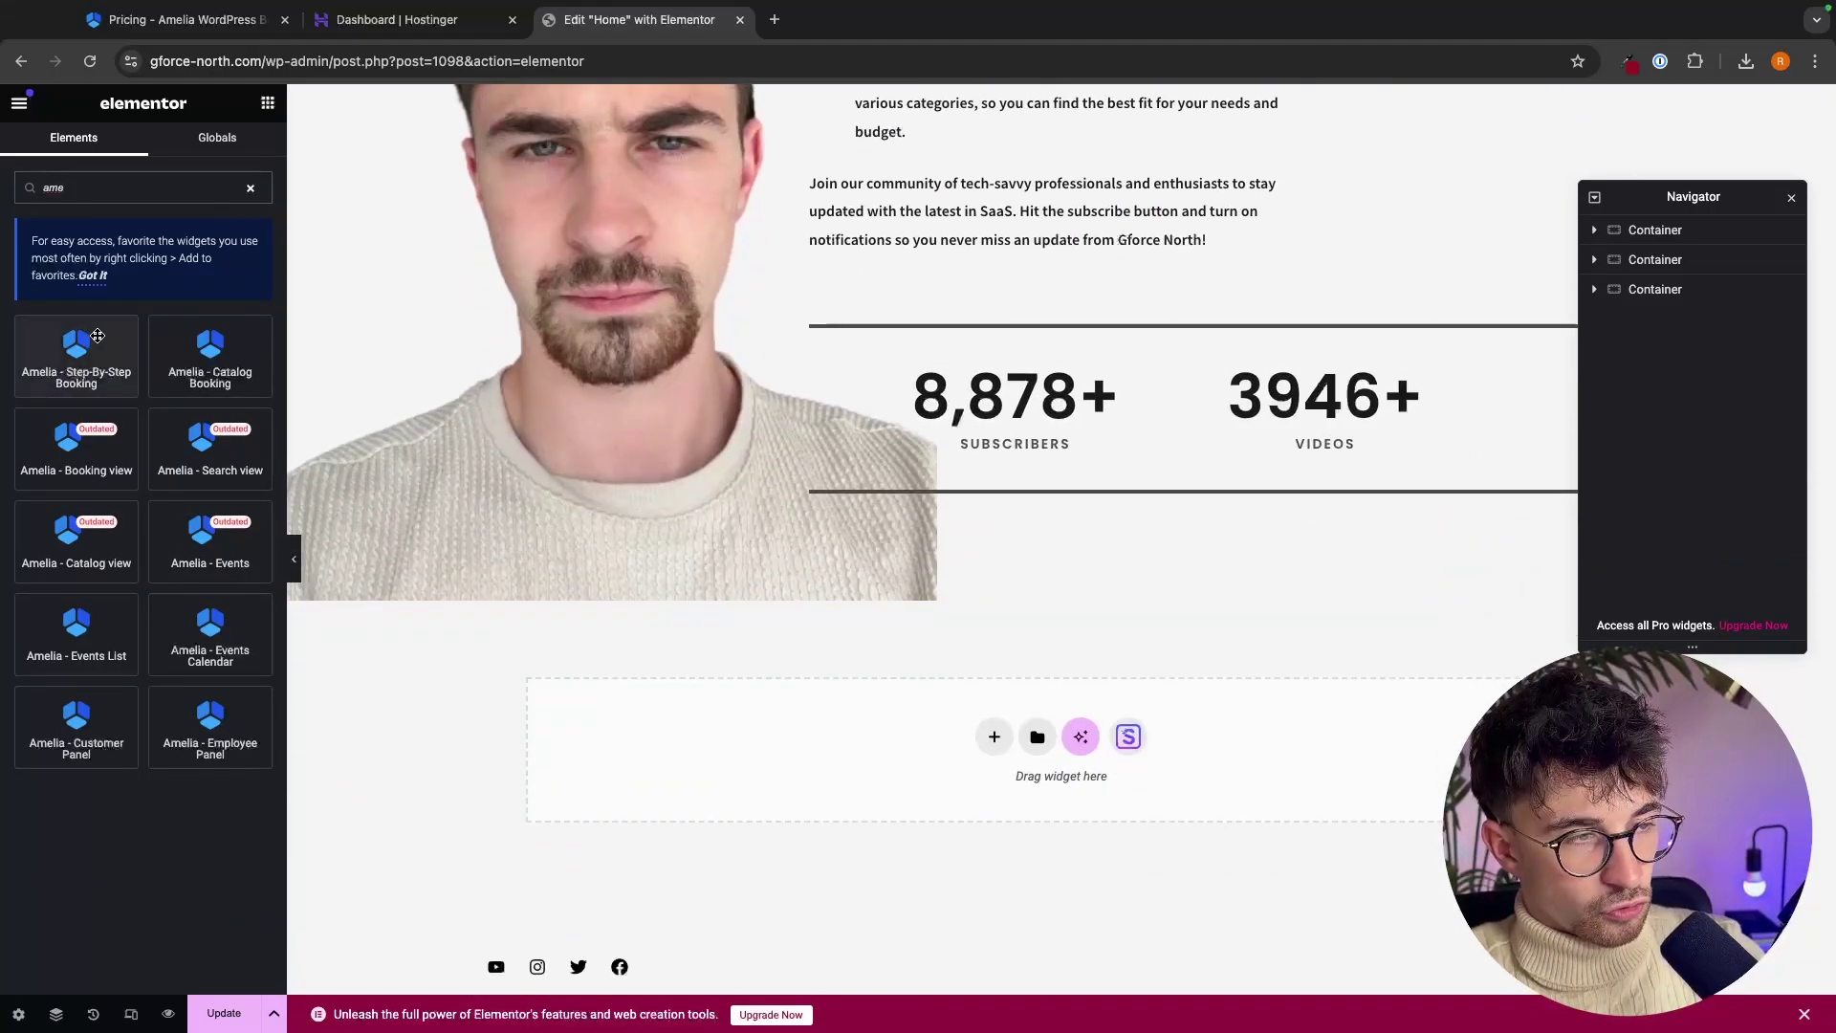
left_click_drag(72, 382, 778, 692)
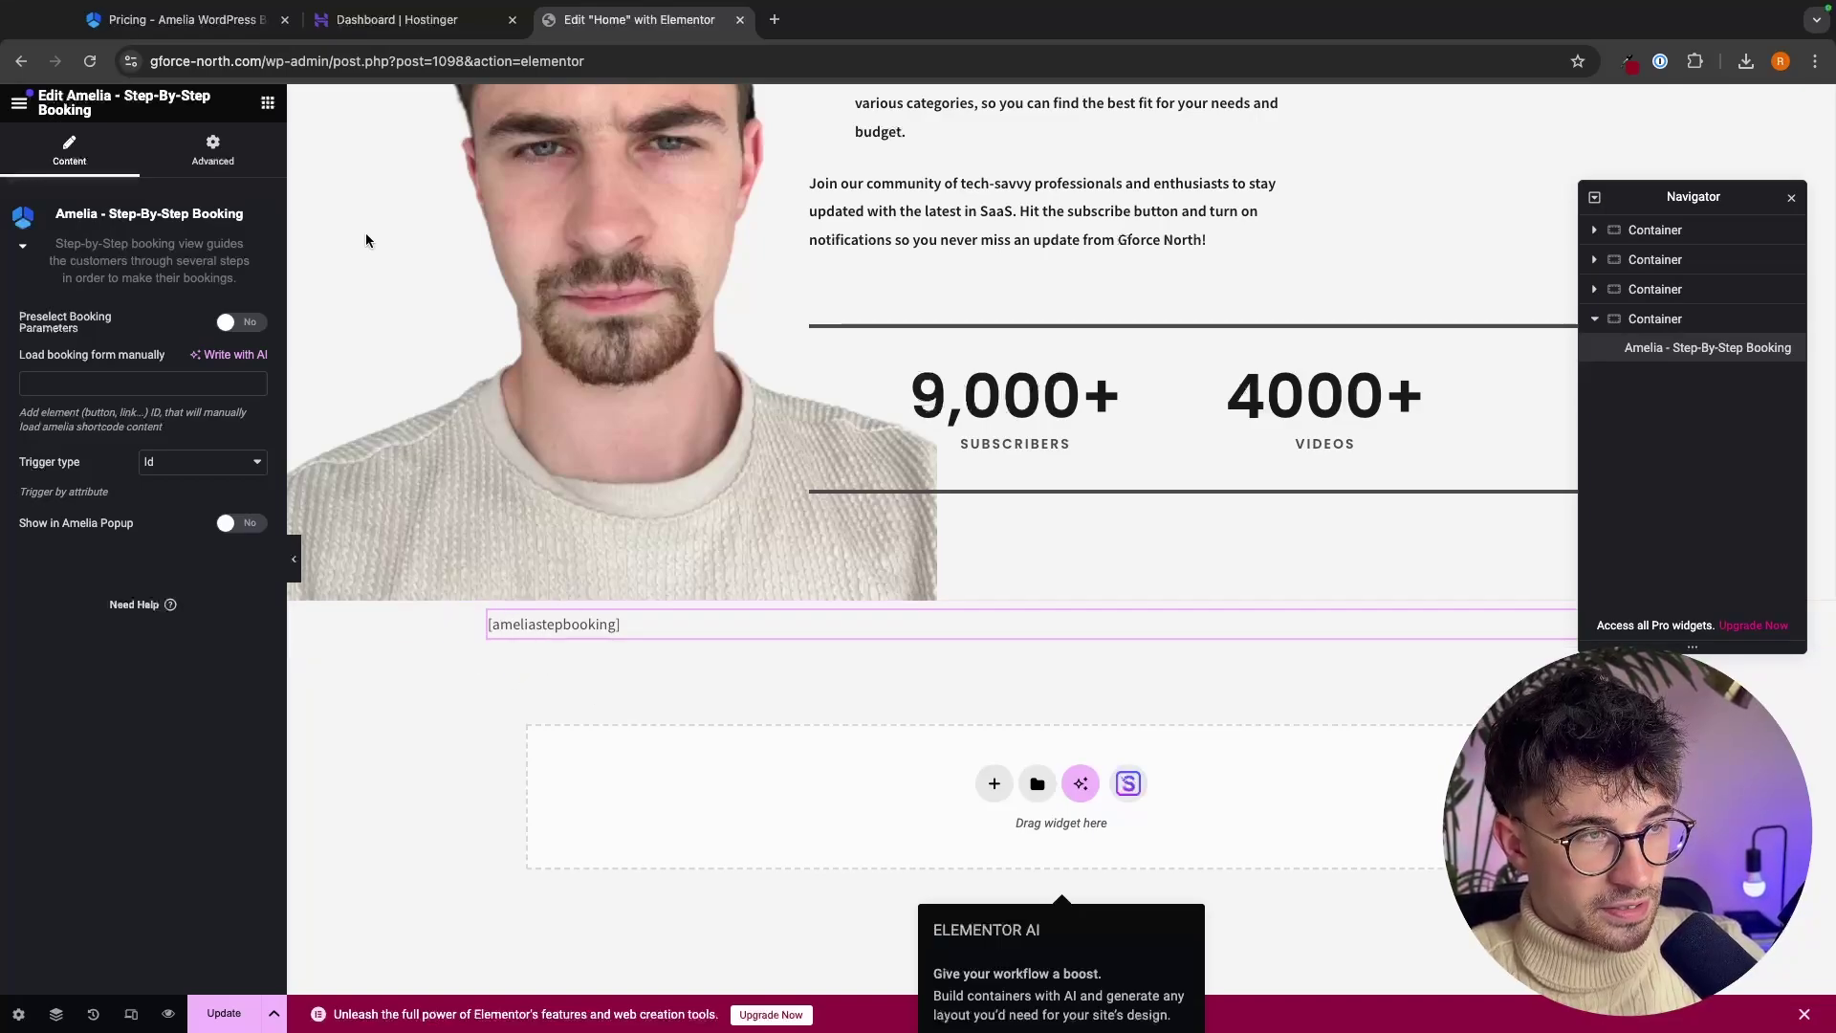
left_click(268, 102)
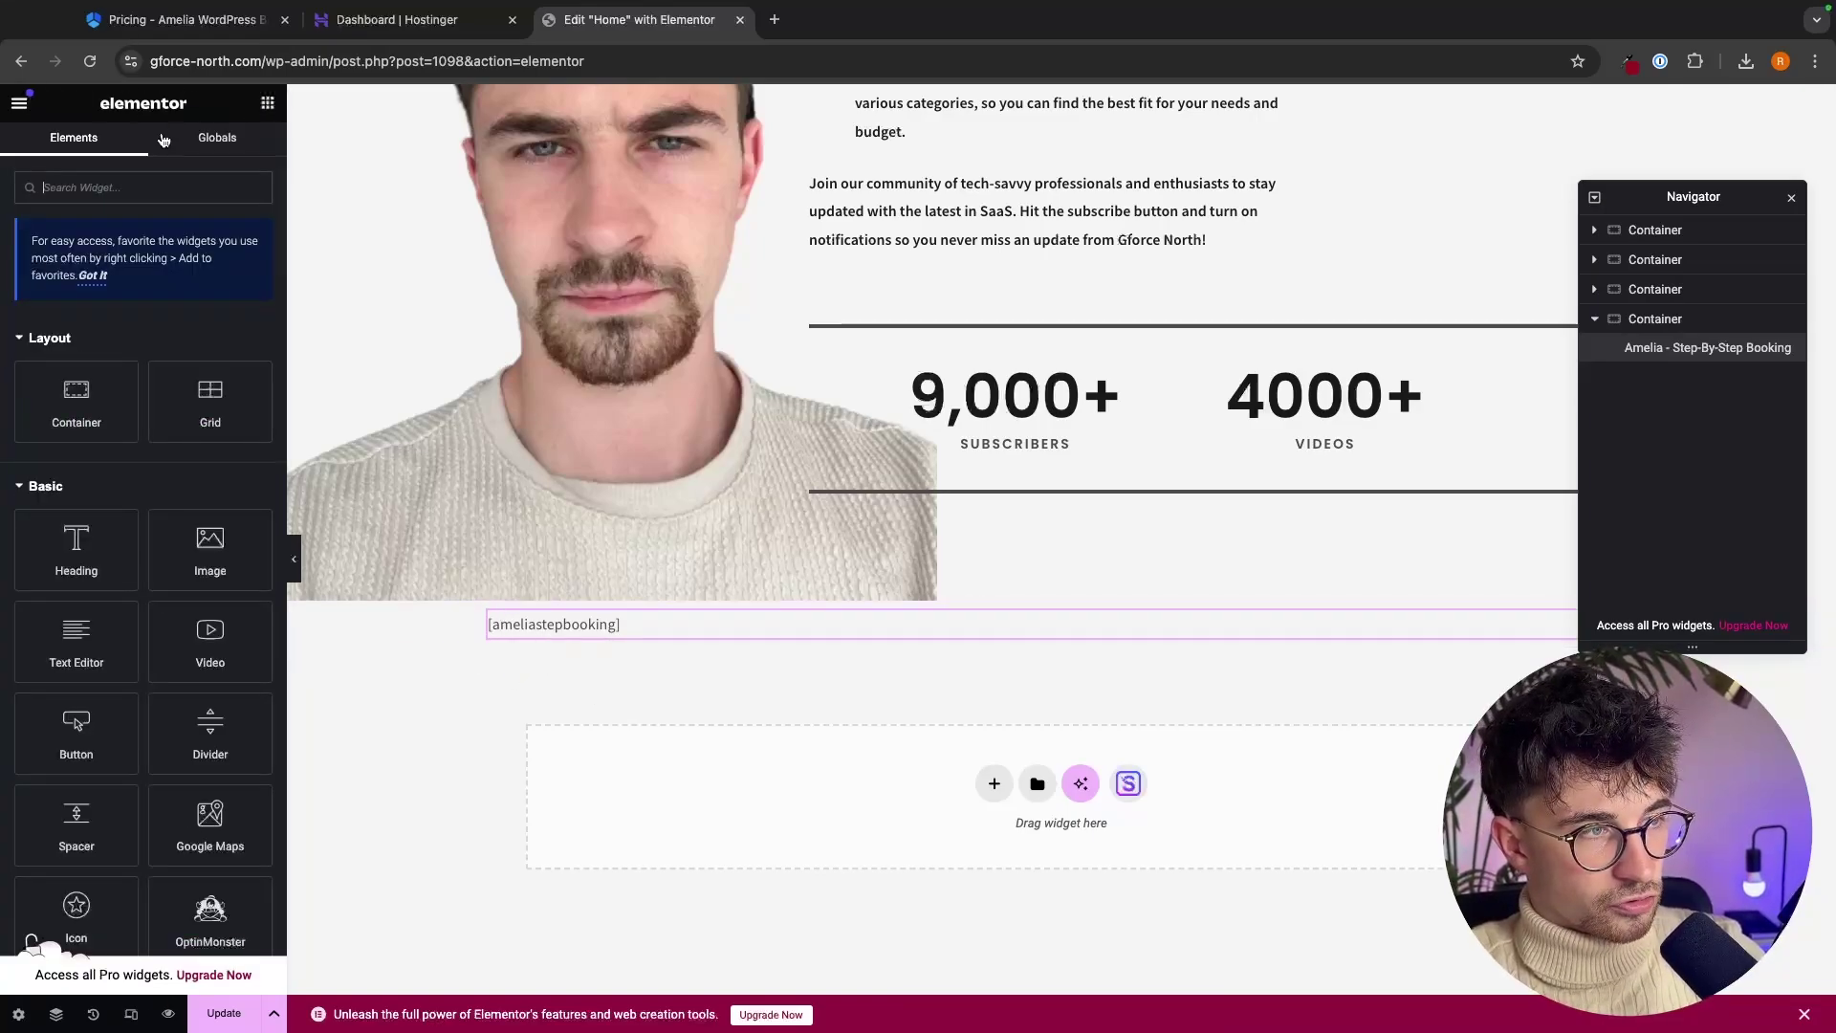
type("am,e")
key("BackSpace")
key("BackSpace")
type("e")
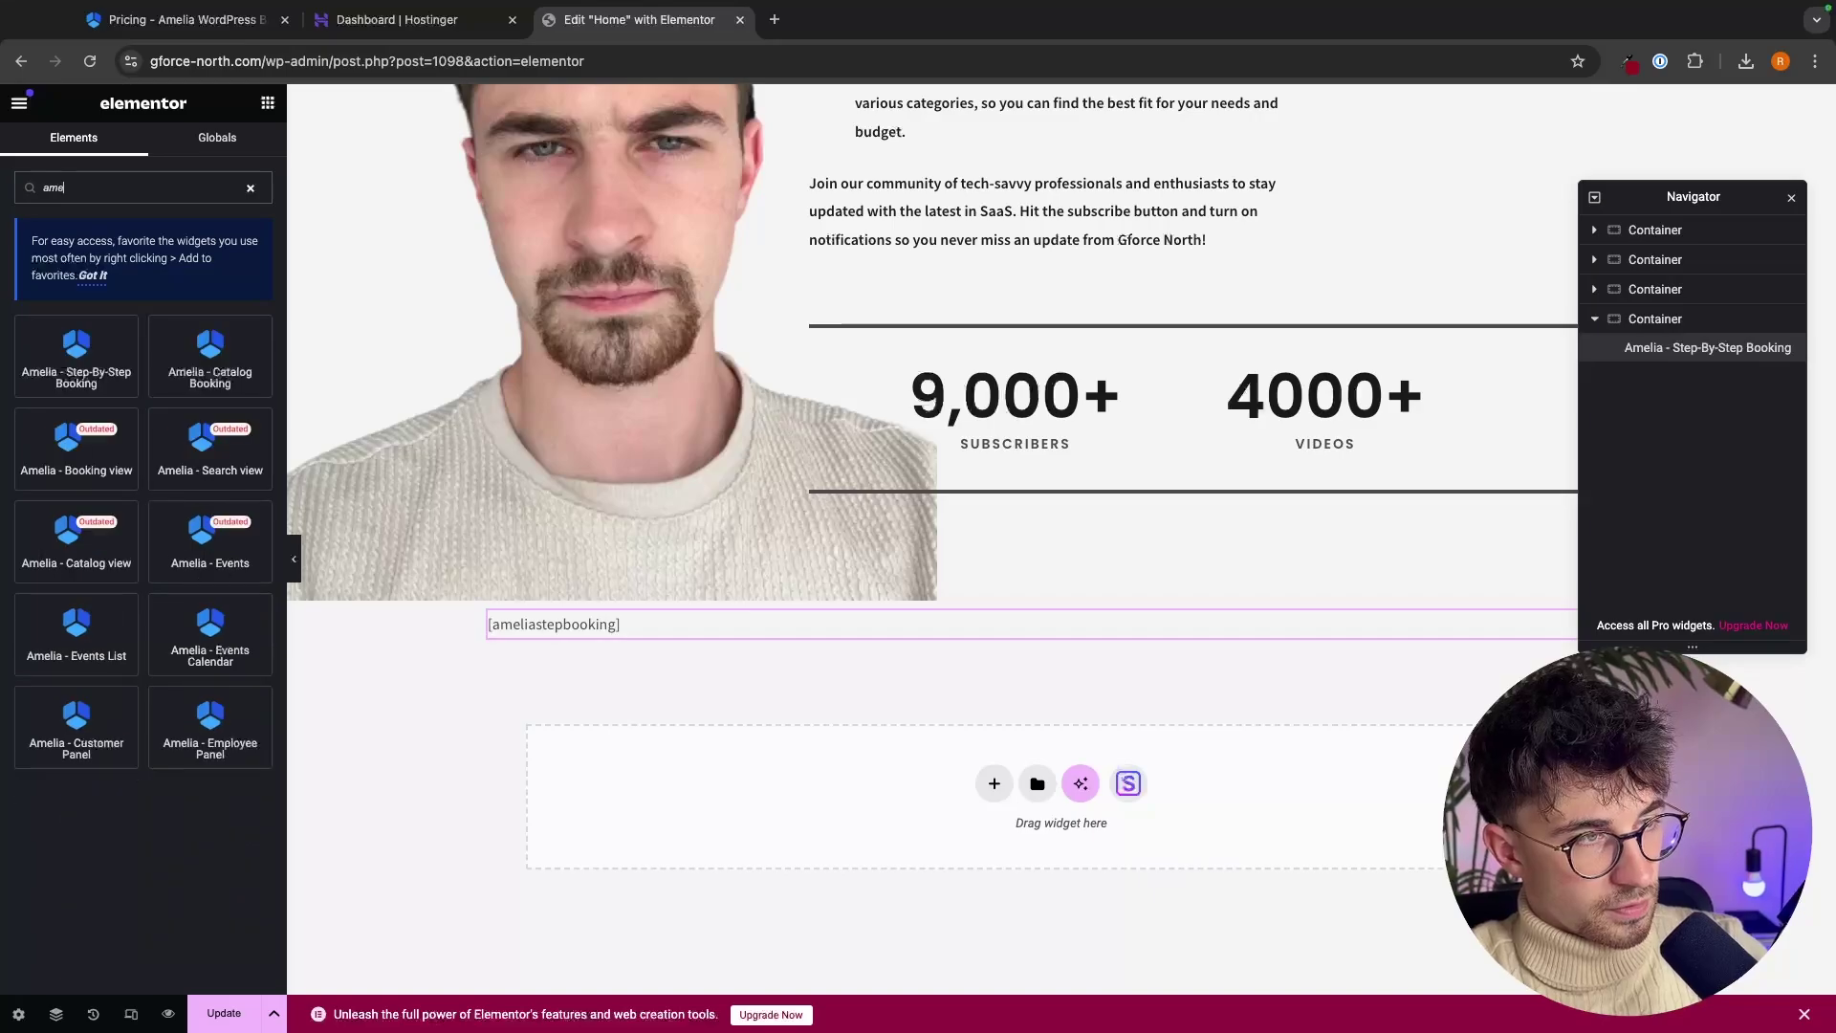
left_click_drag(210, 354, 565, 627)
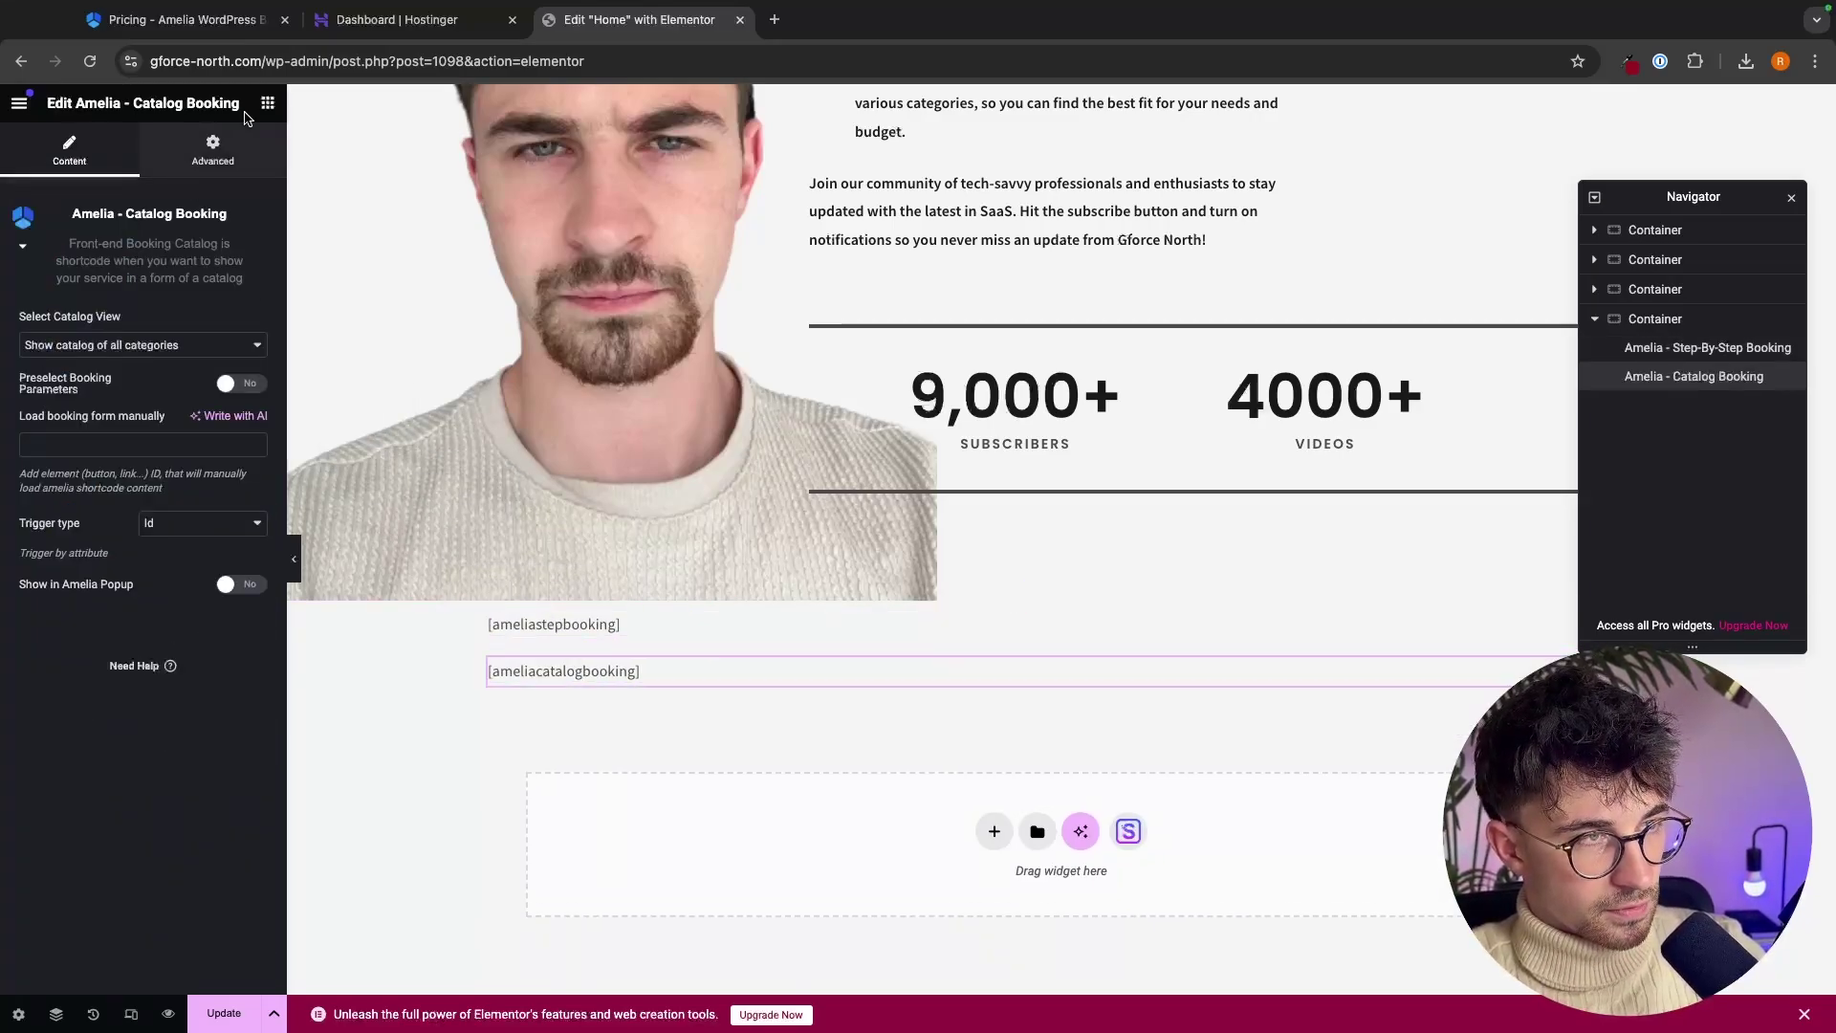
left_click(264, 103)
type("ame")
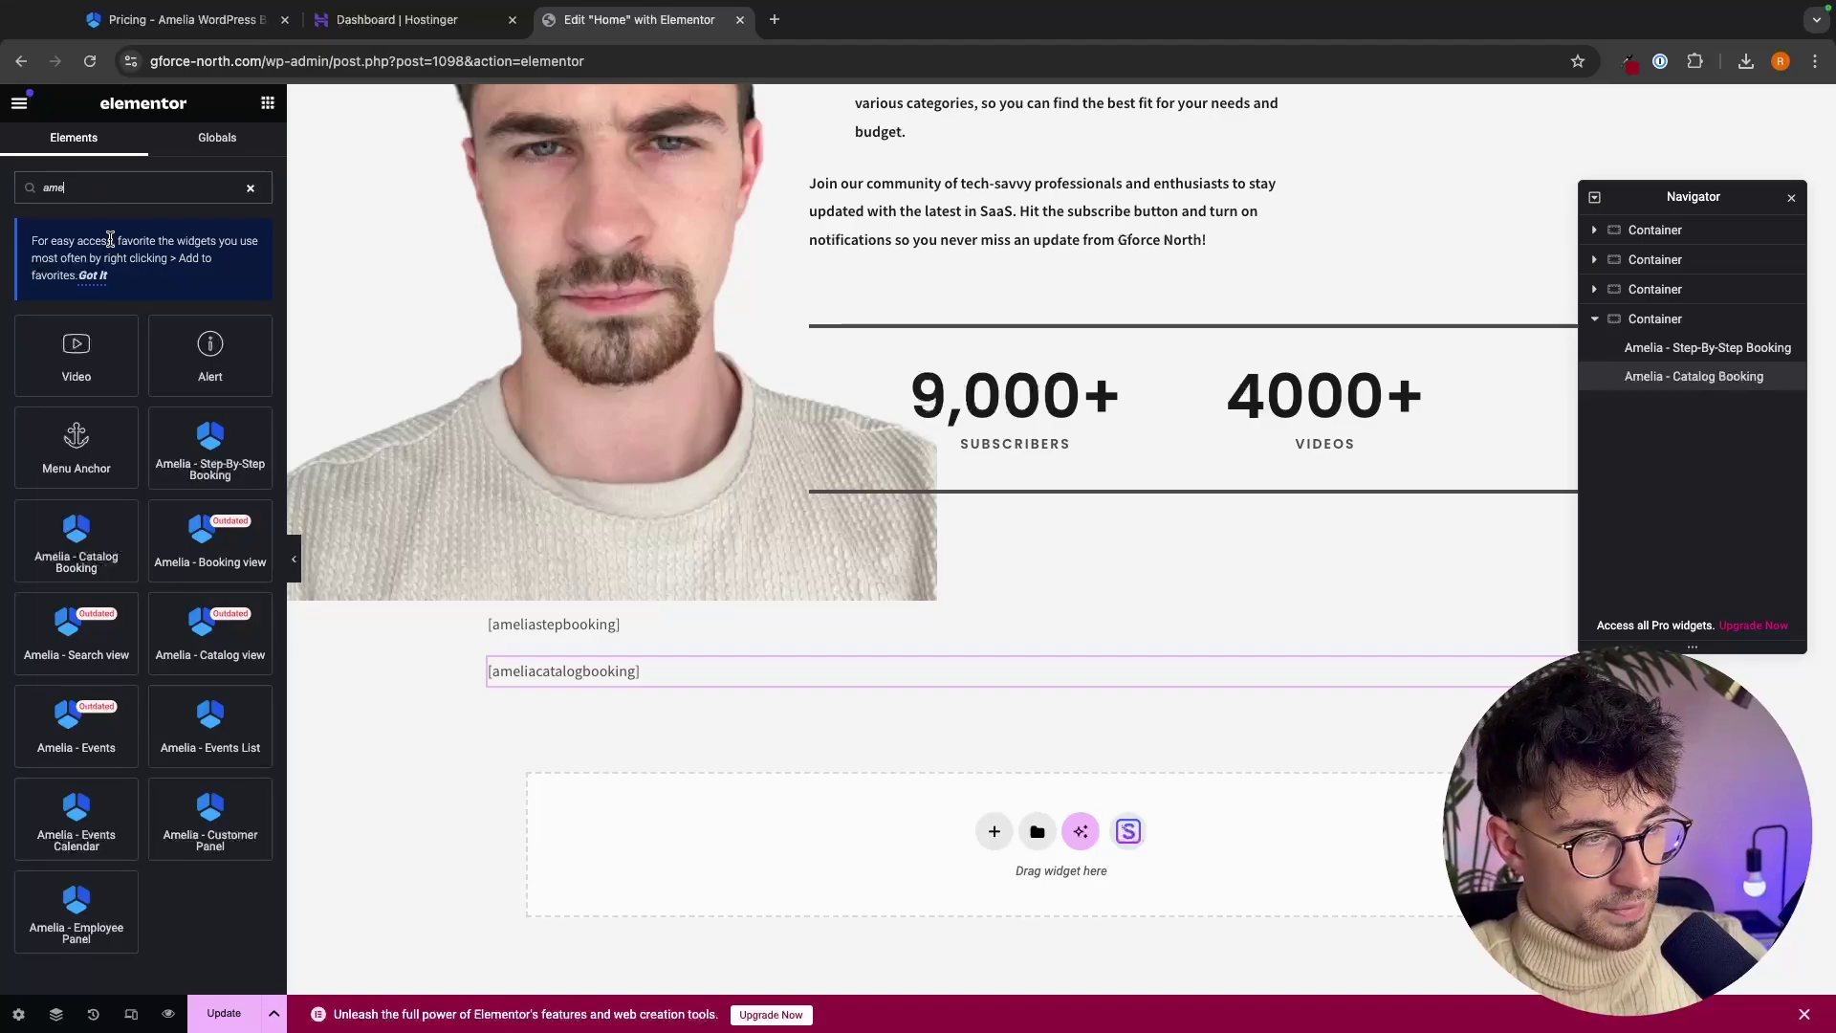
left_click_drag(86, 823, 674, 694)
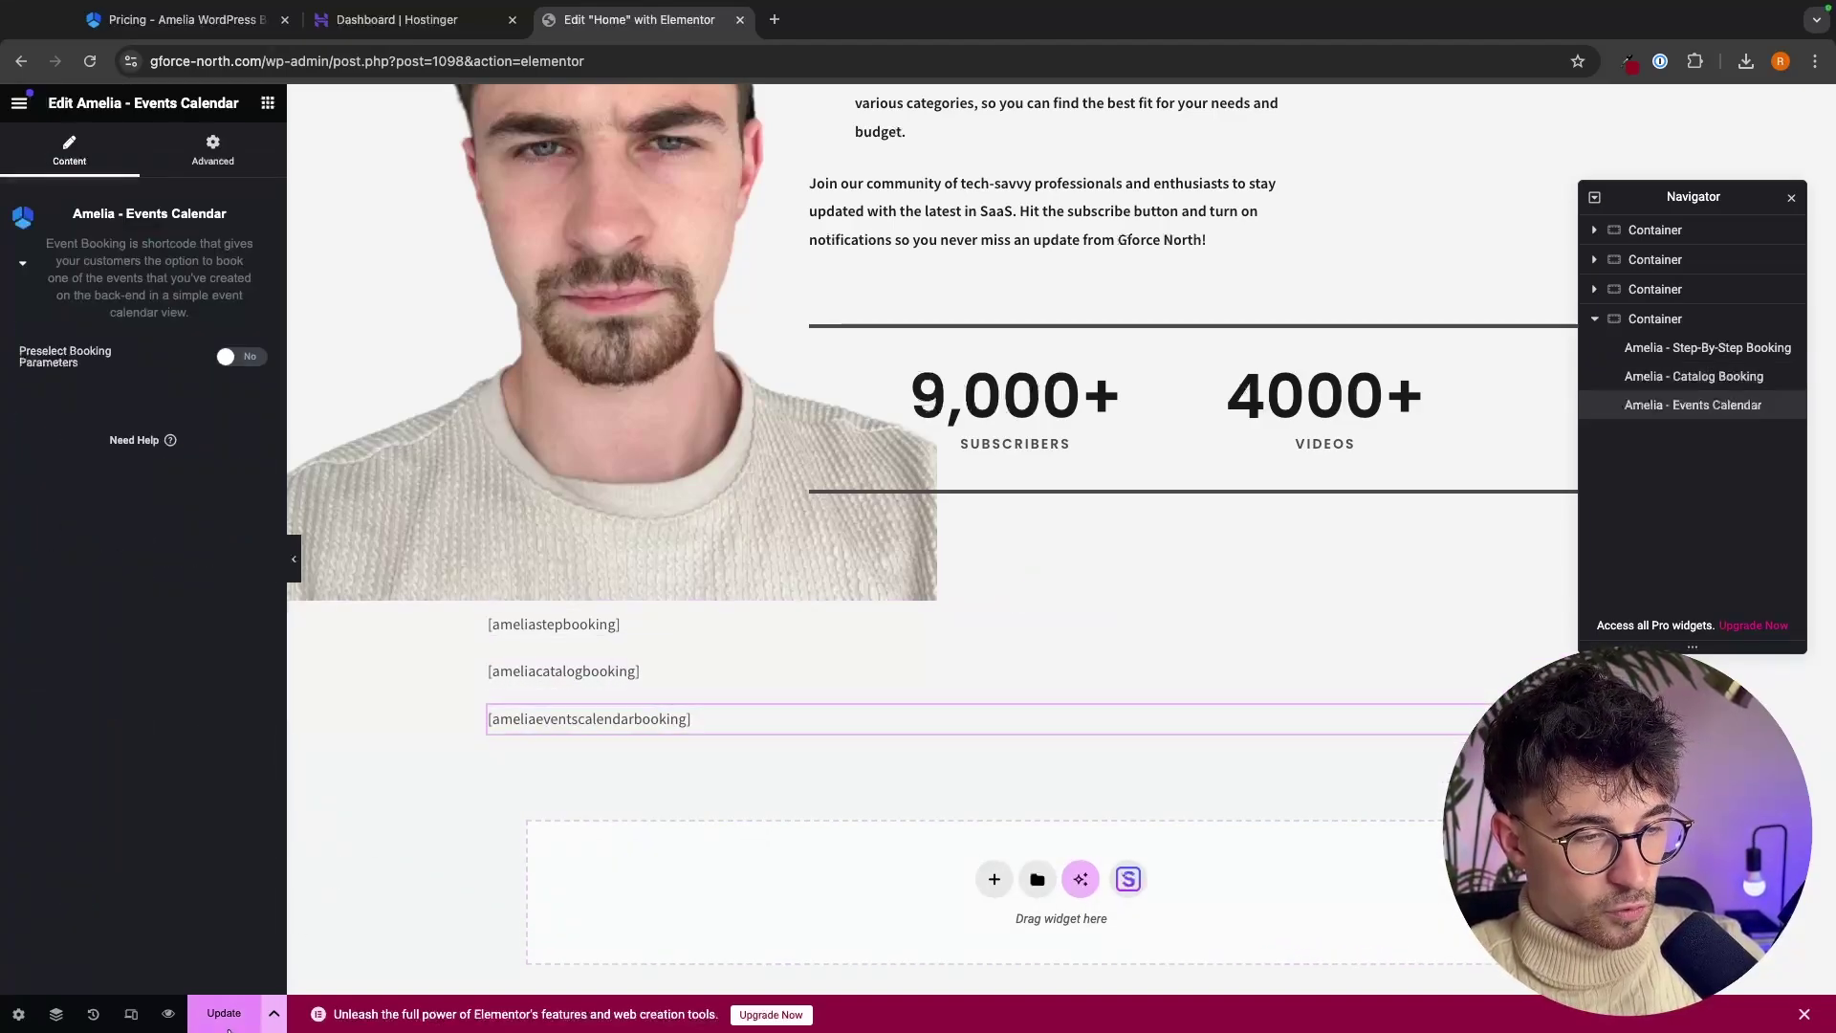
- Preview the page and book October 10 at 10:30 AM, continuing through to the $50.00 Payments step
left_click(169, 1014)
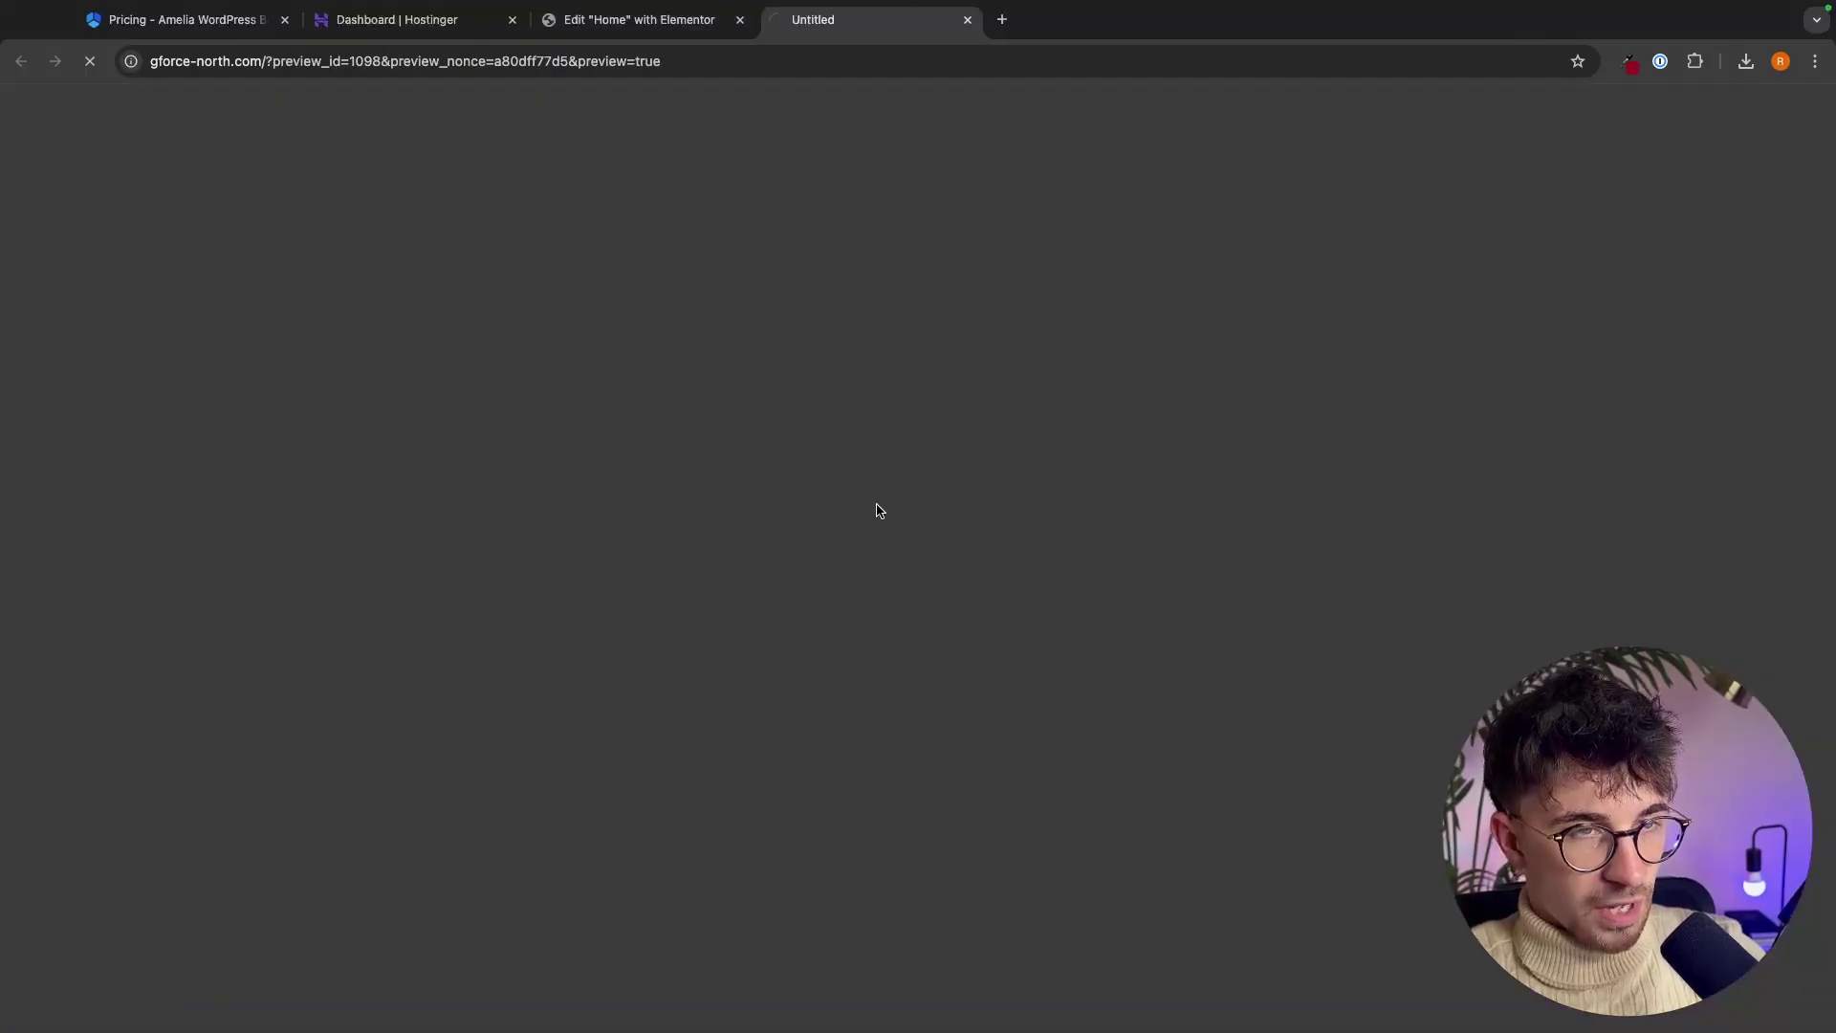
scroll(1019, 484, "down", 15)
scroll(1019, 484, "up", 4)
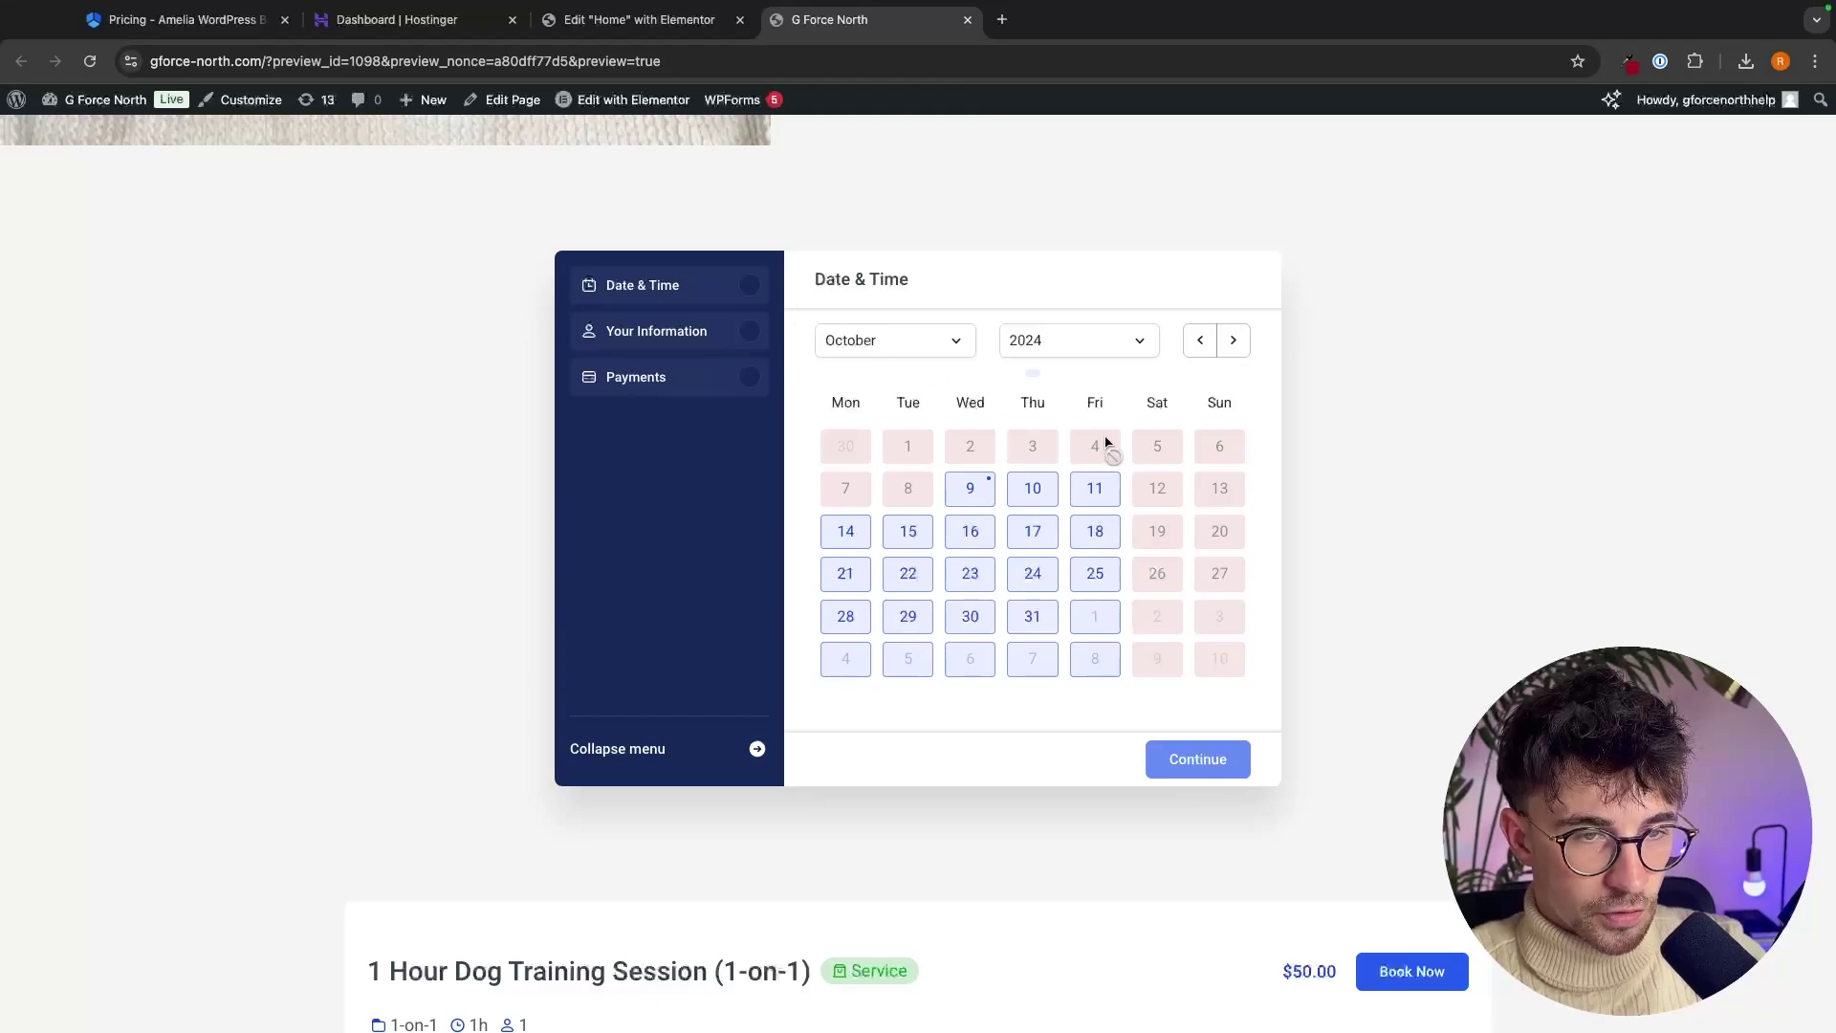
left_click(1033, 488)
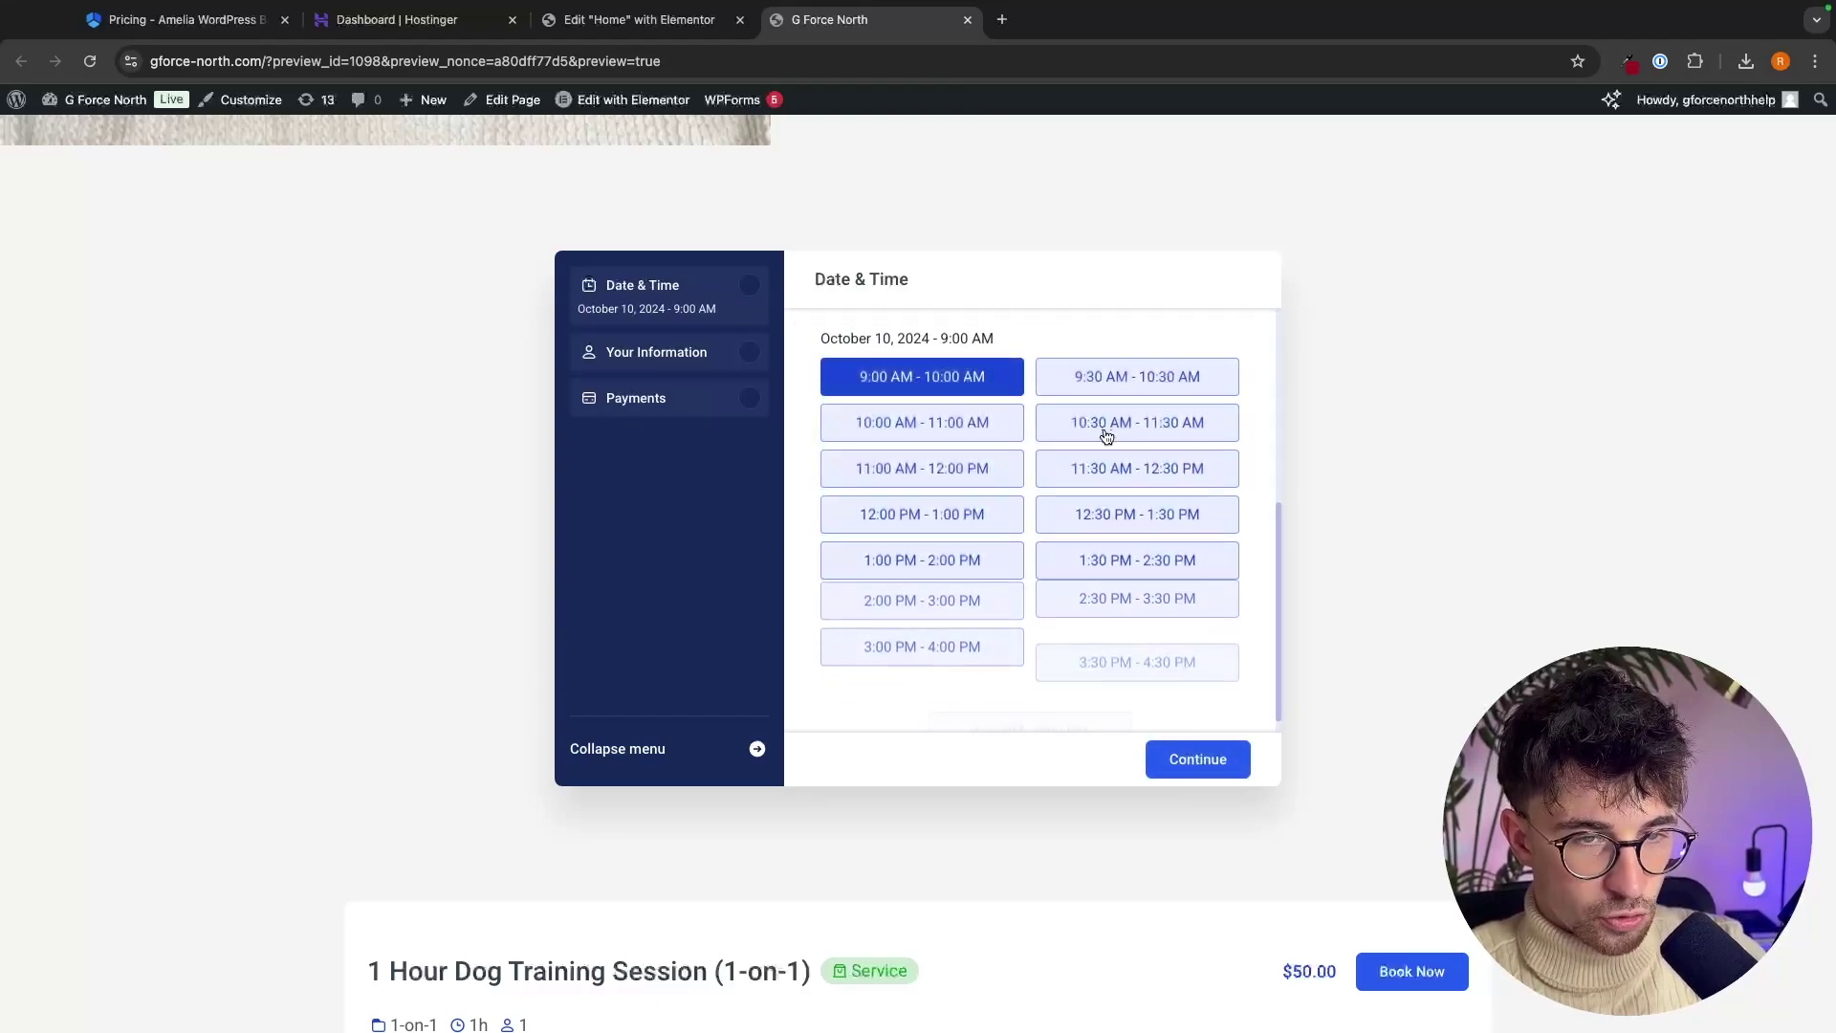
left_click(1107, 426)
left_click(1211, 760)
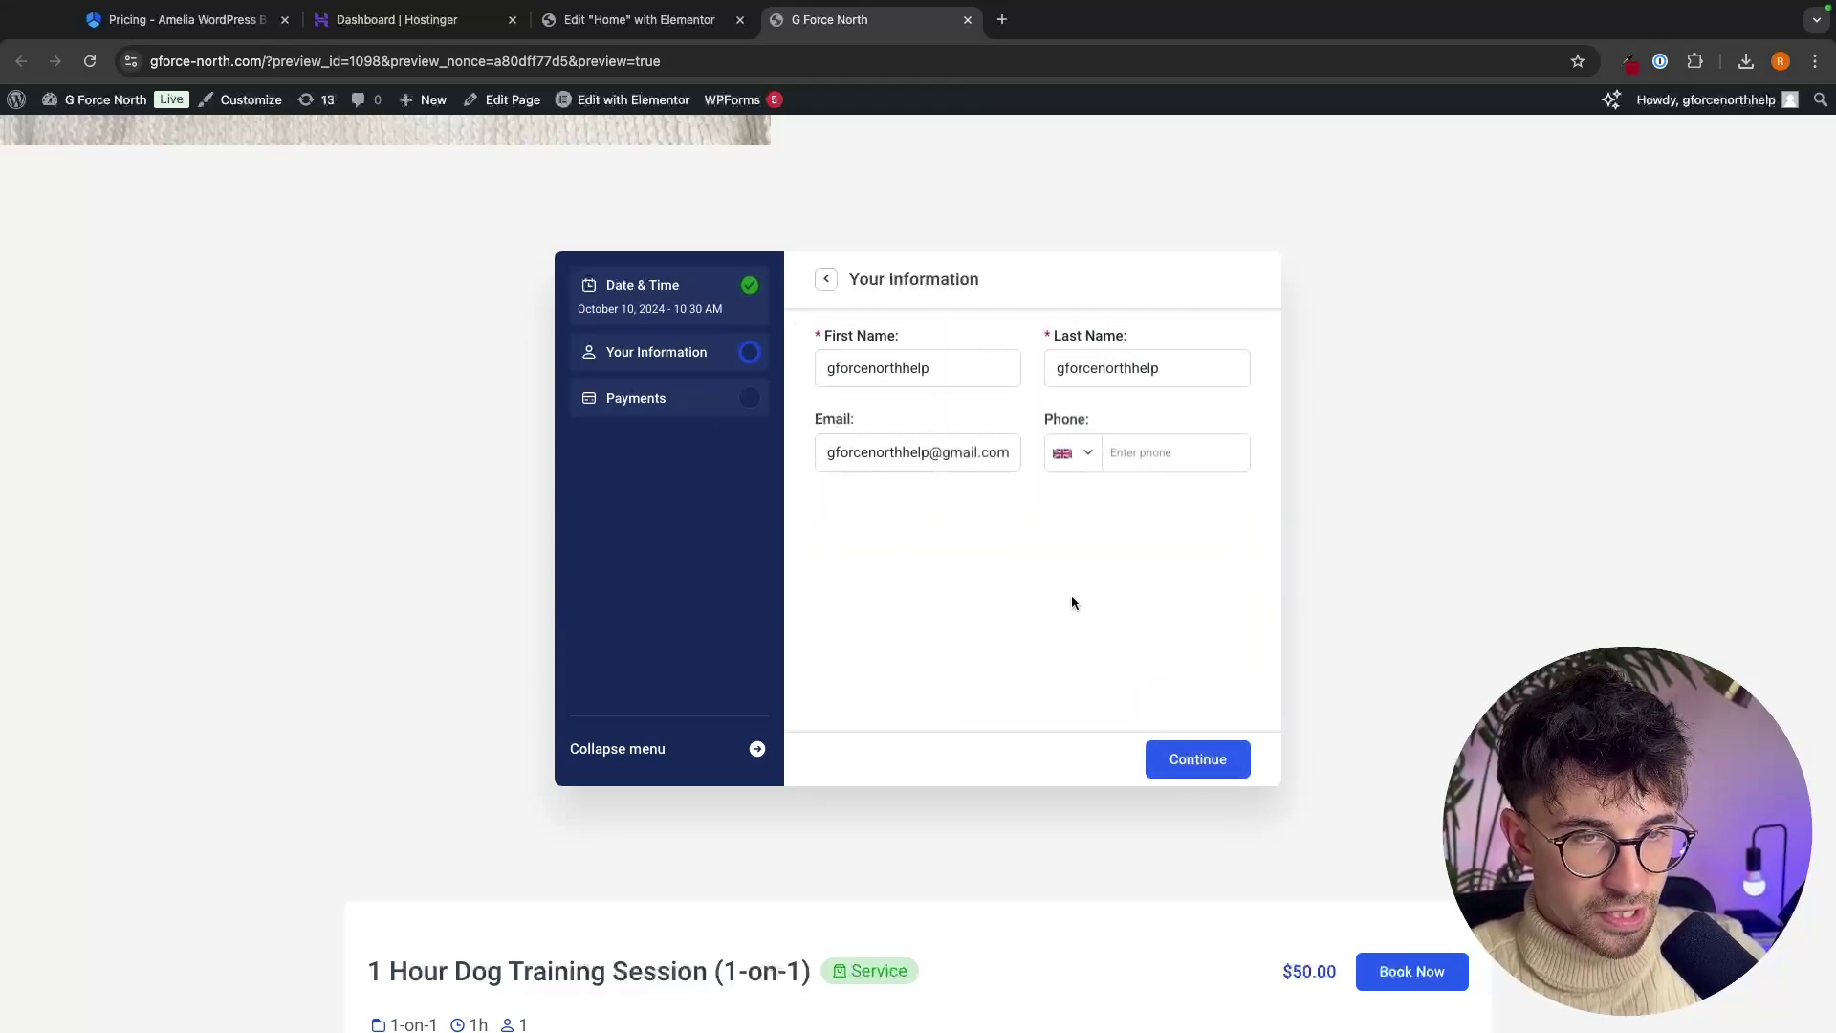
left_click(1176, 775)
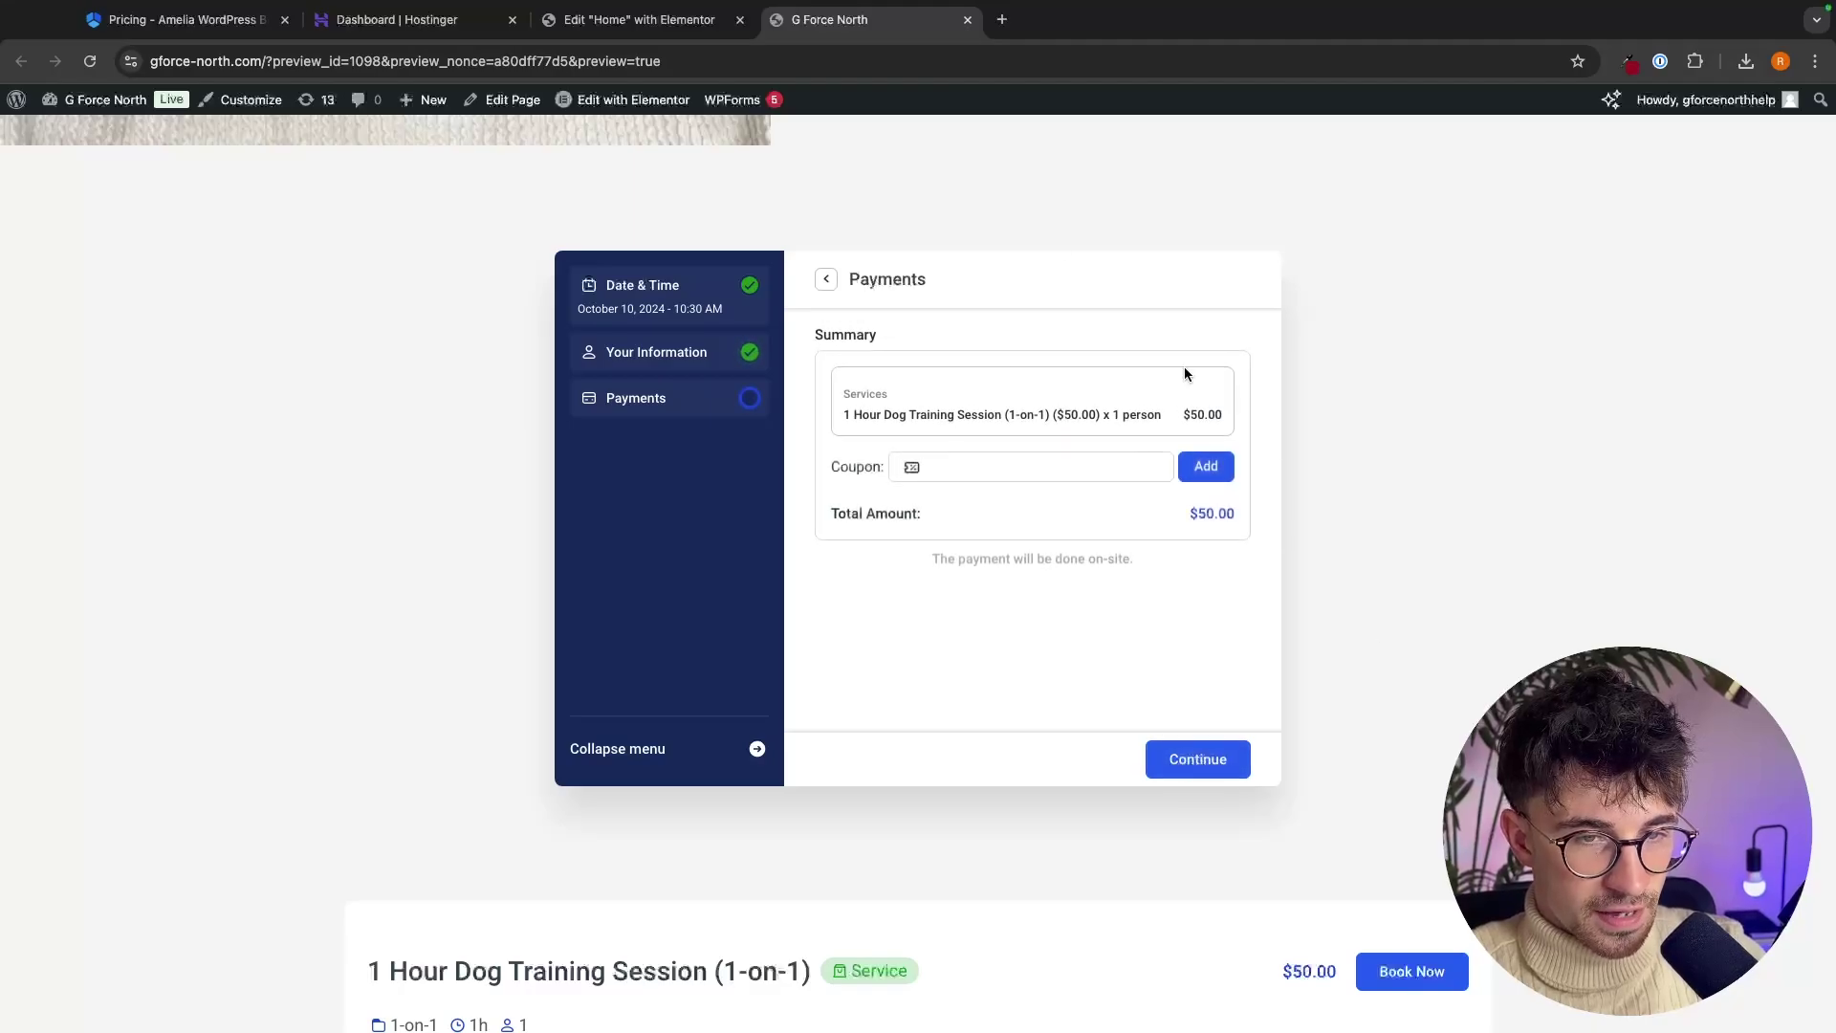
scroll(1166, 563, "down", 7)
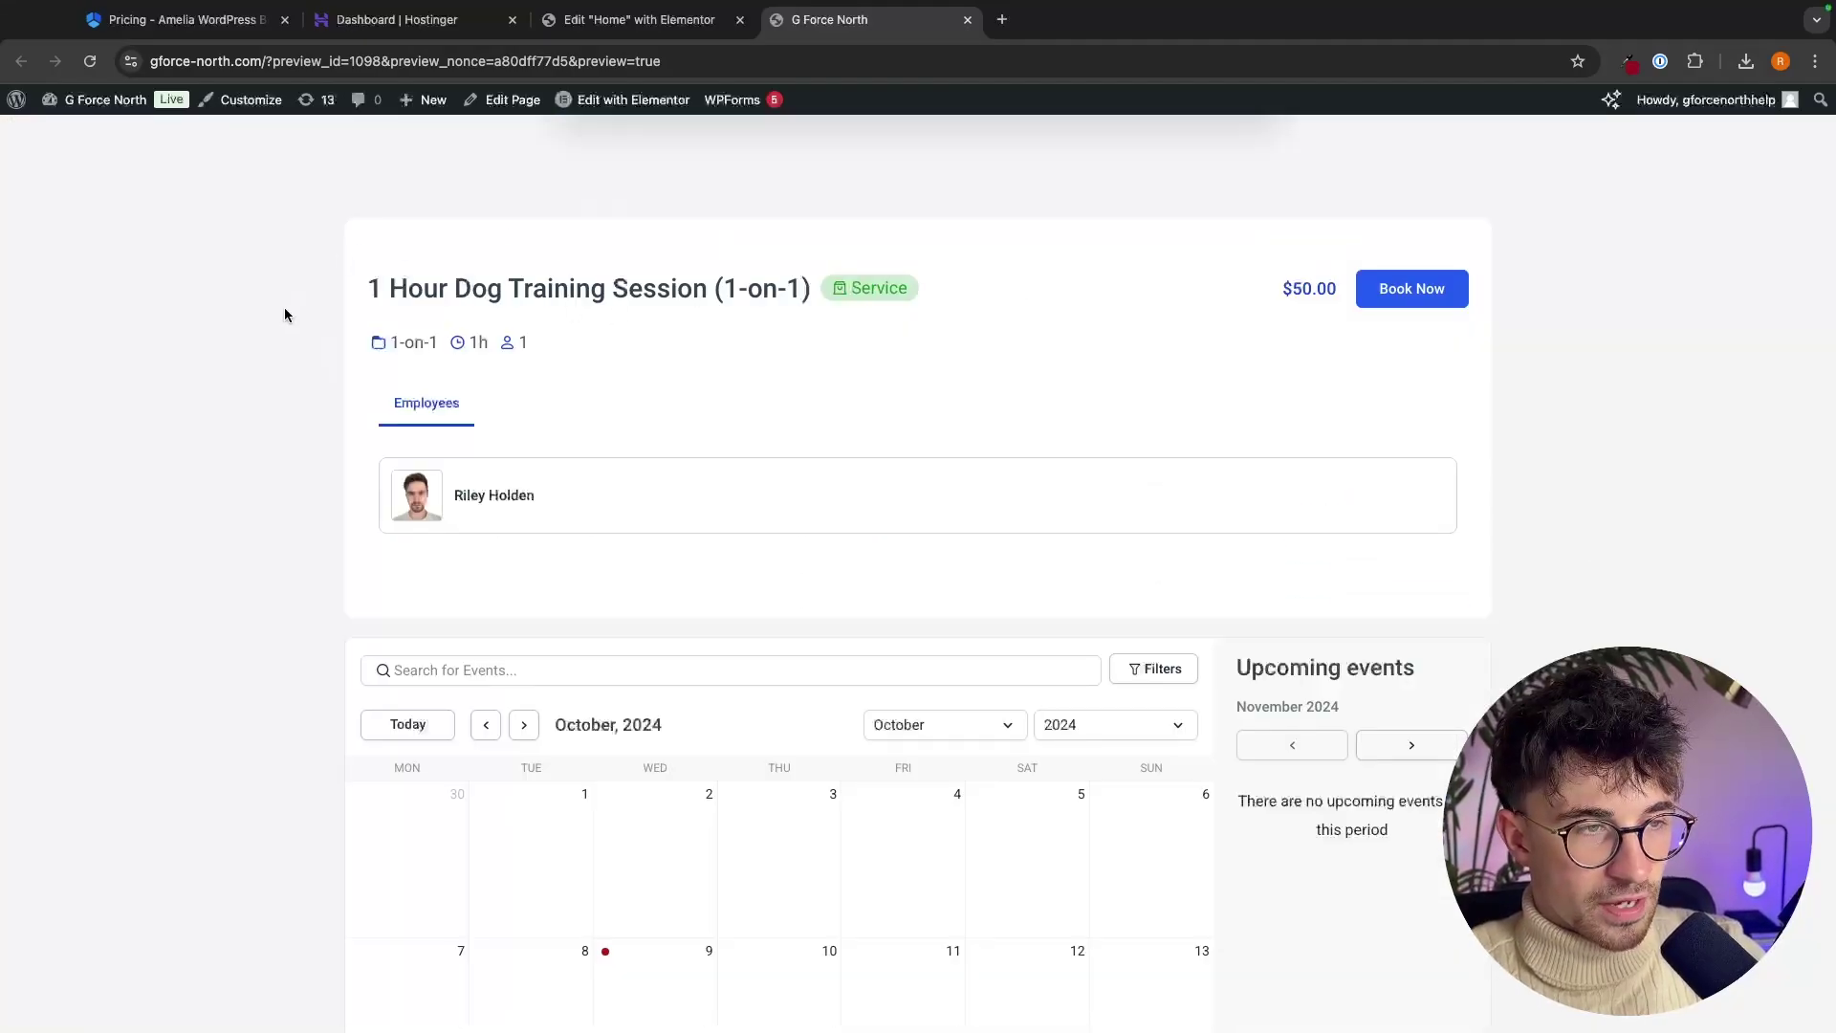
- Open the Book Now popup for the dog training session, then close it
left_click(1412, 289)
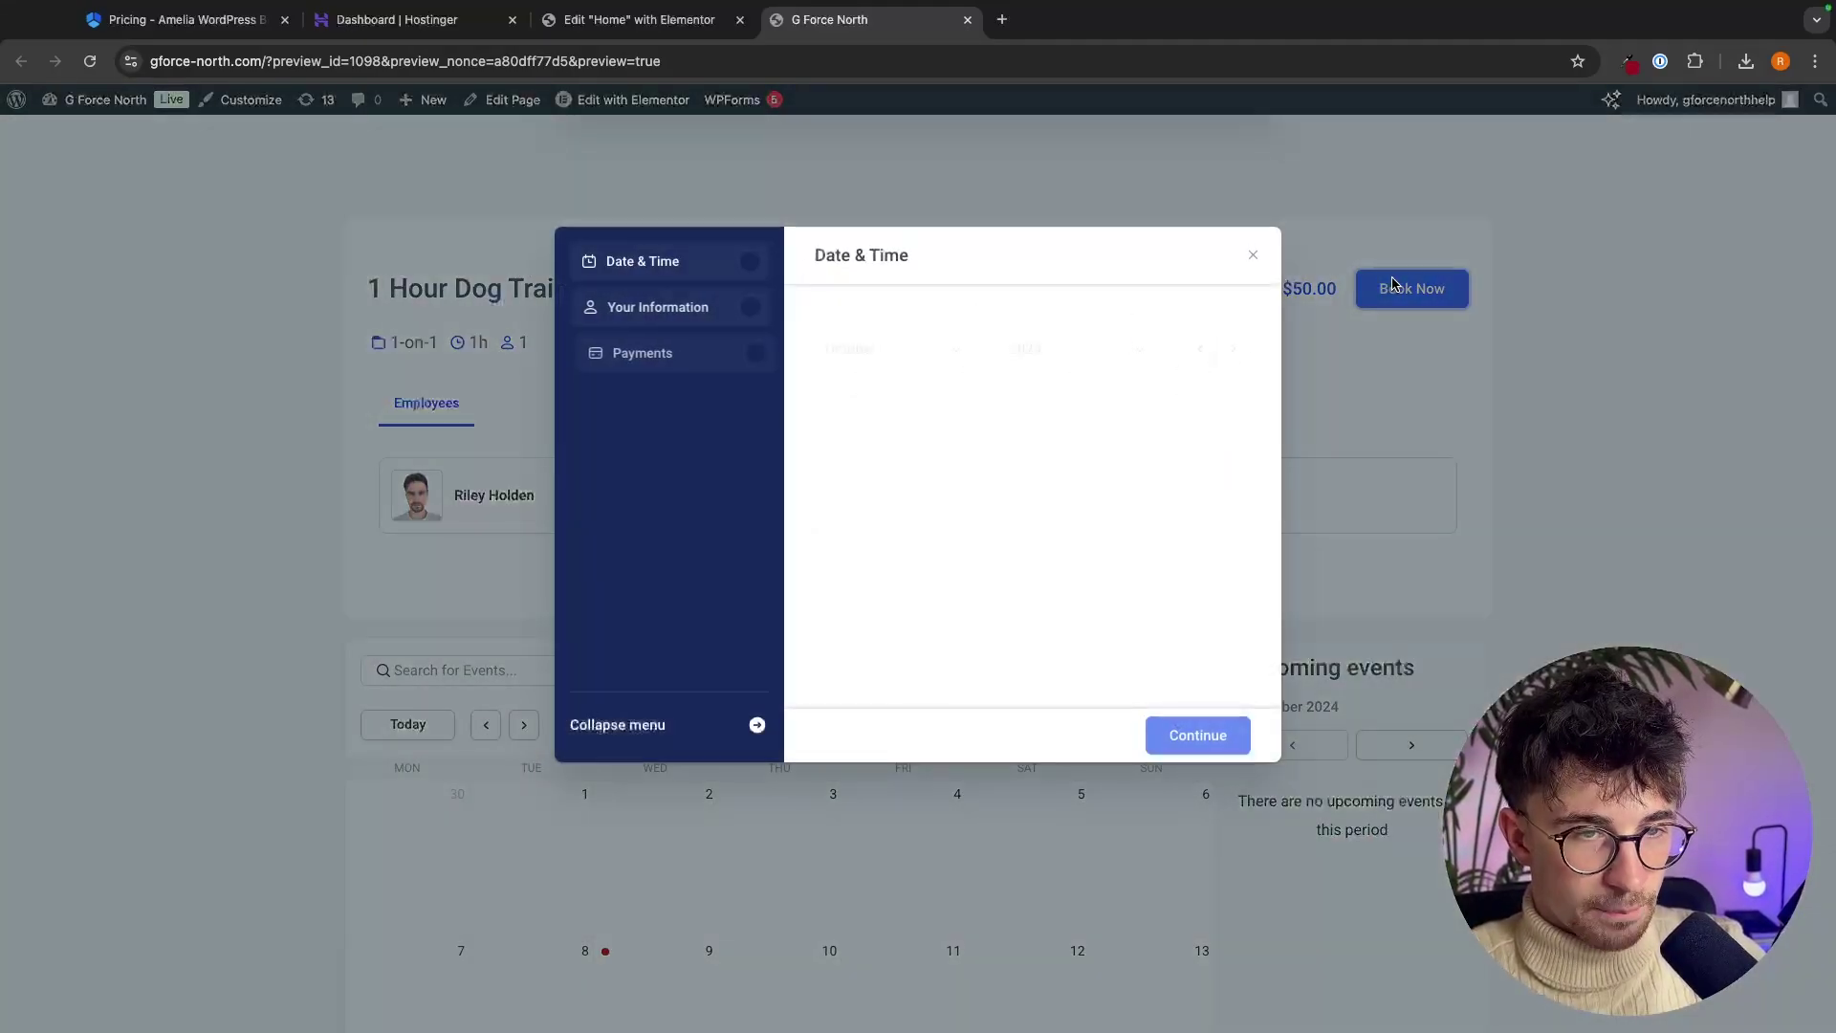
scroll(1014, 358, "down", 2)
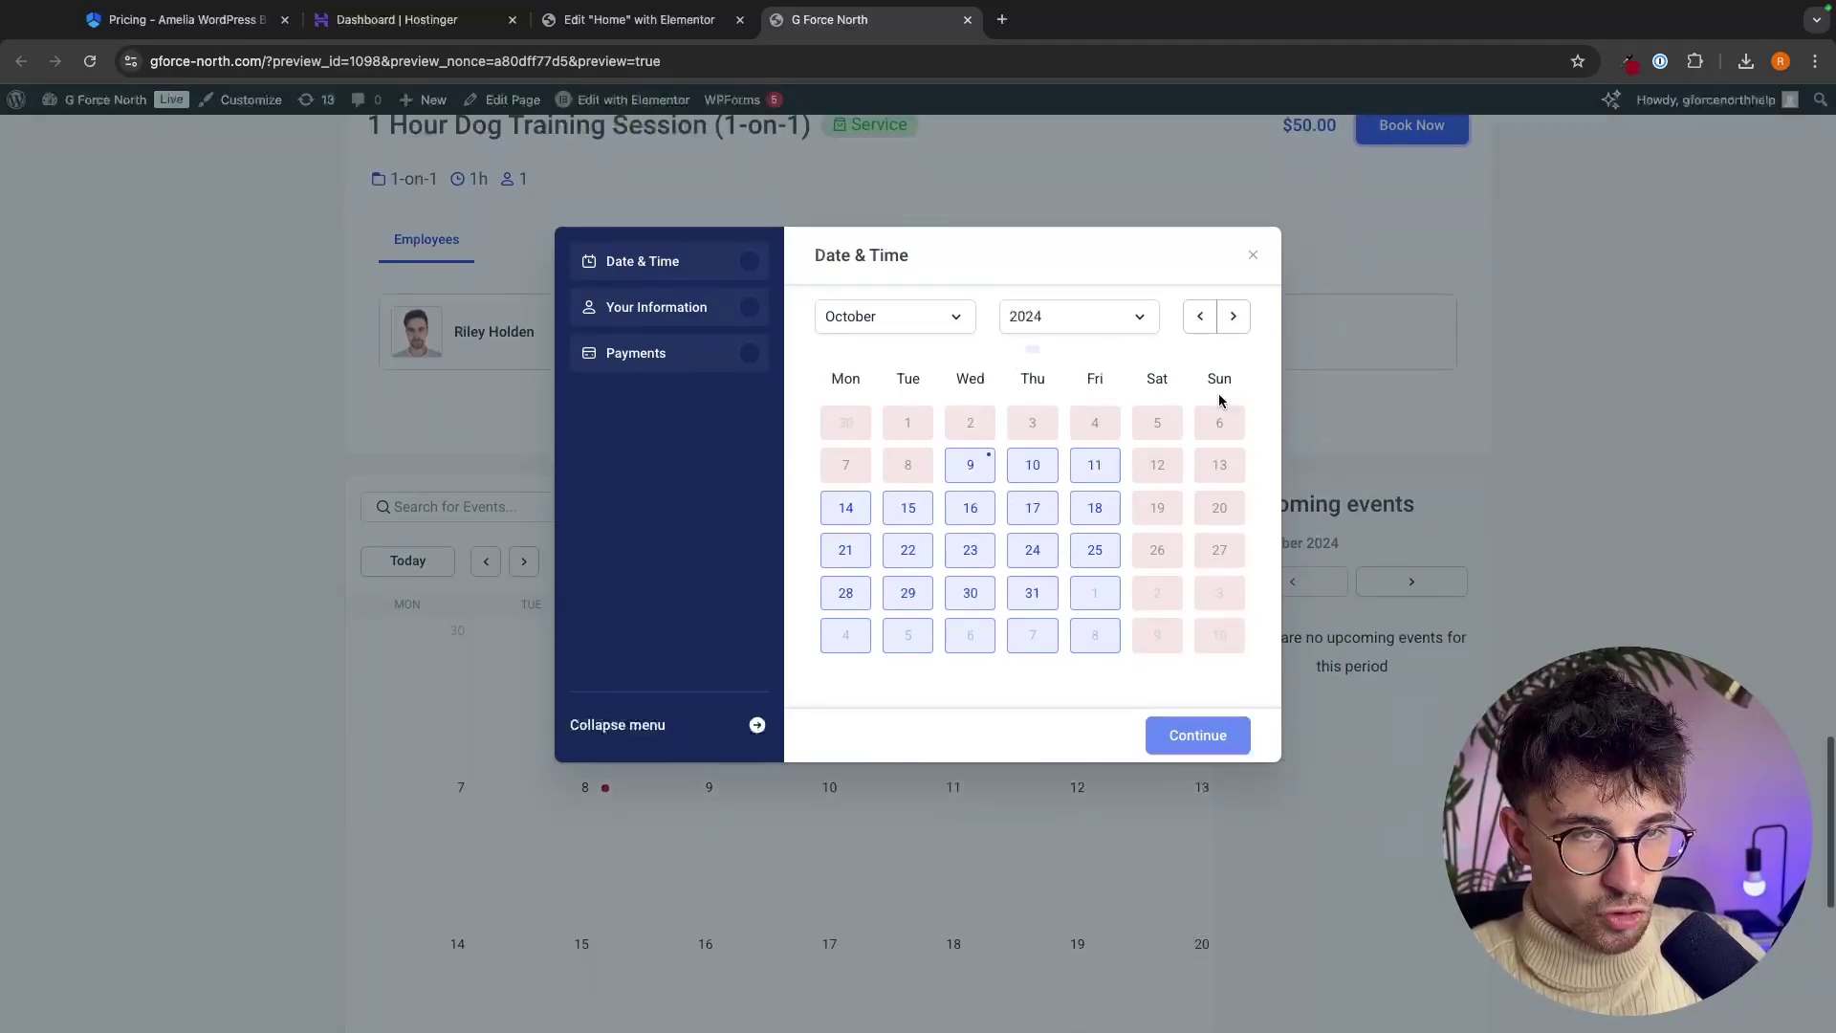
left_click(1254, 256)
scroll(756, 269, "down", 3)
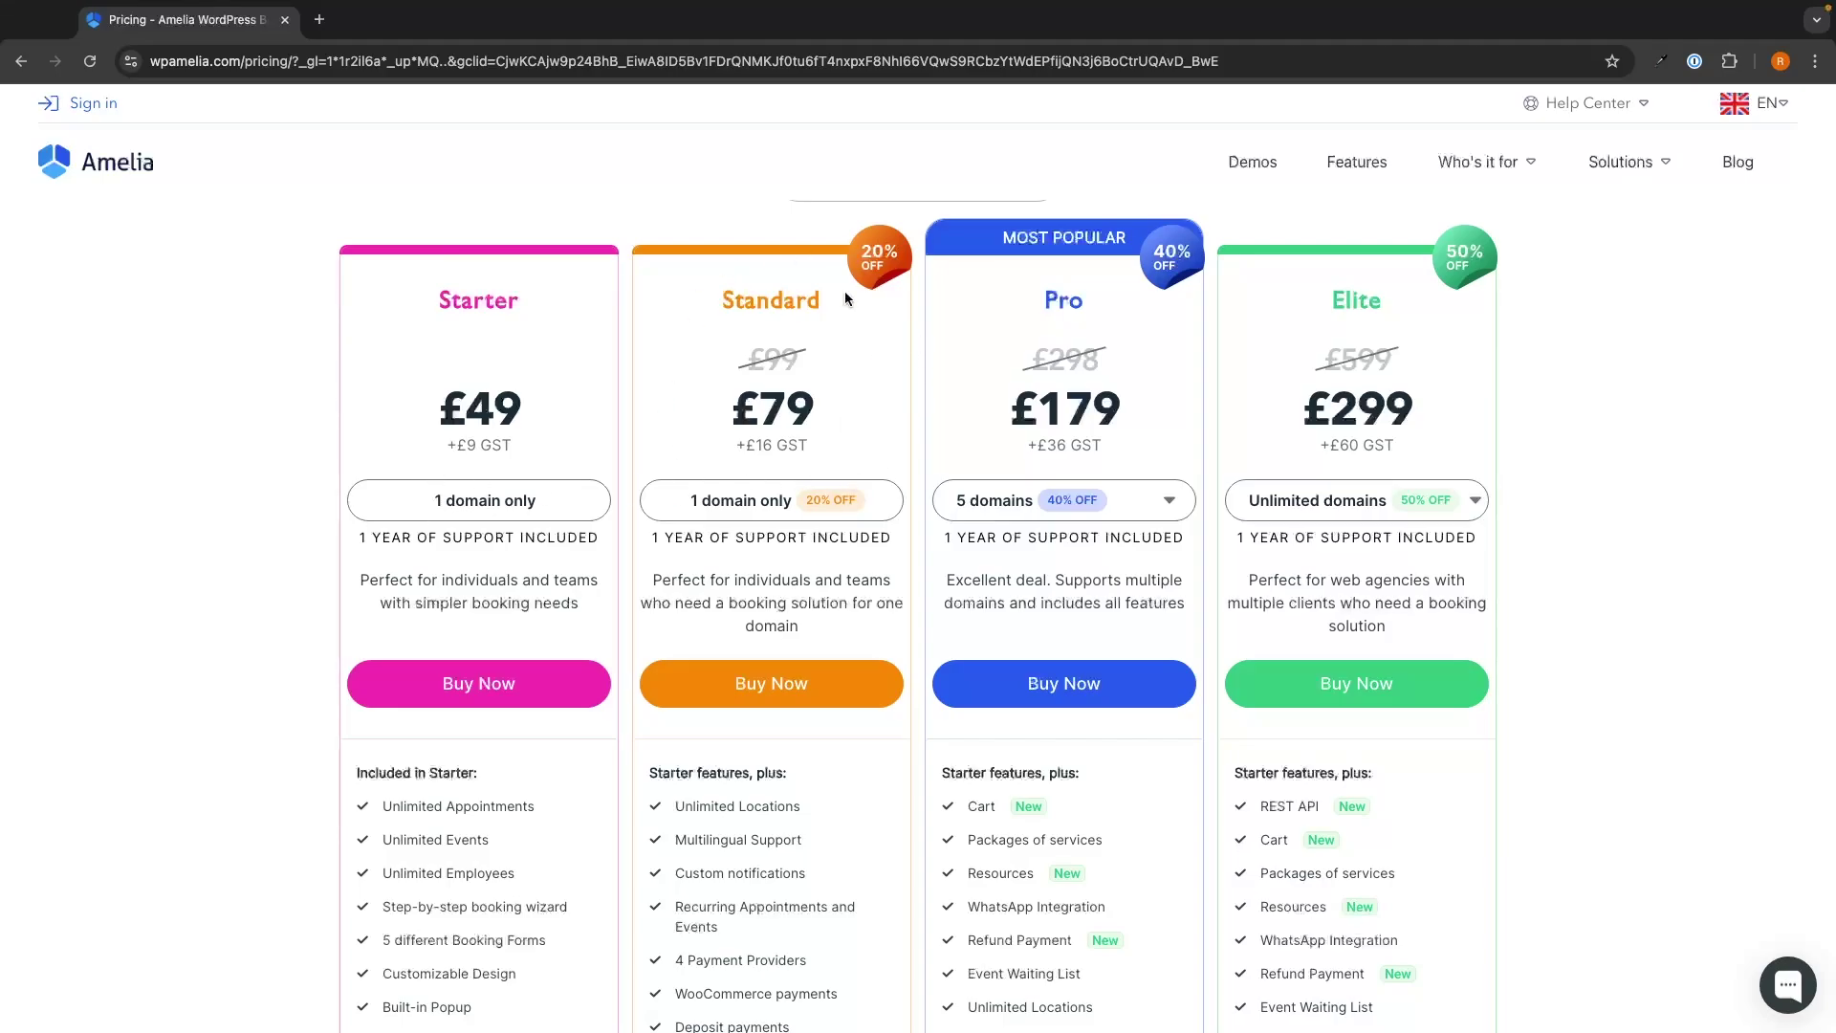
- Scroll the Compare plans table down to the Integrations rows like Outlook sync, WebHooks and BuddyBoss
scroll(976, 398, "down", 20)
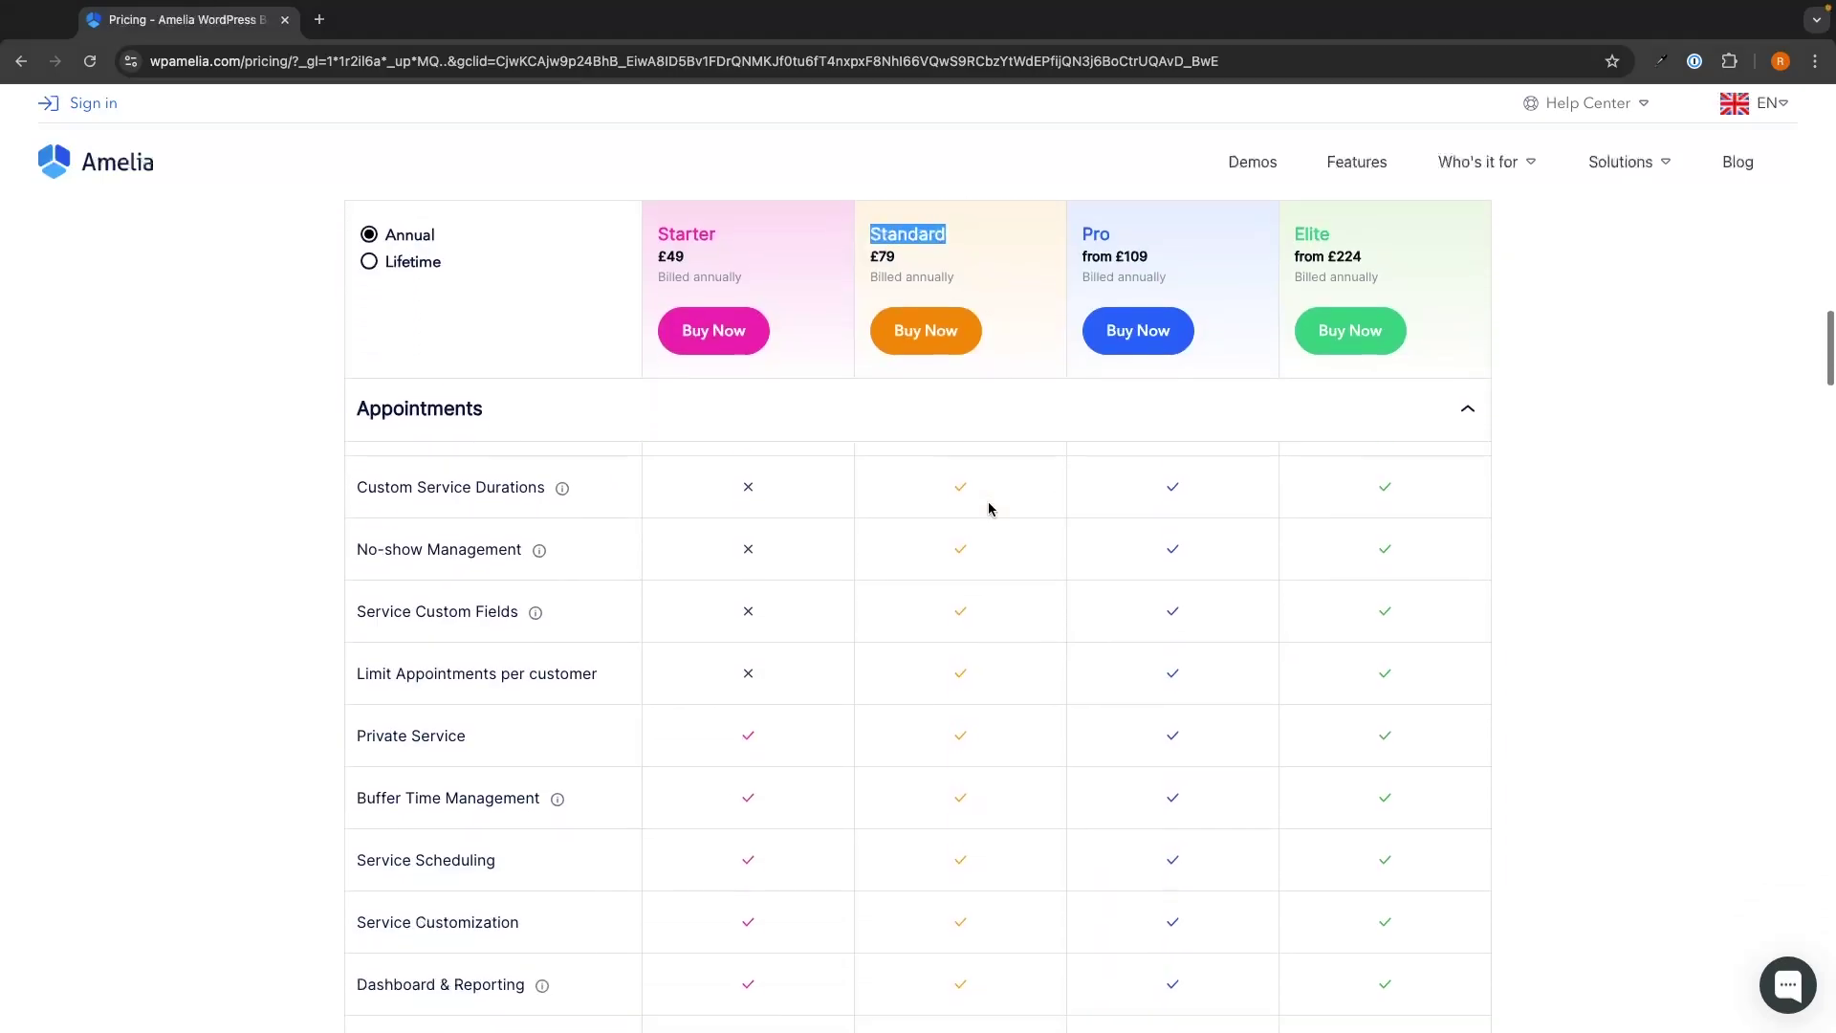
scroll(990, 507, "down", 10)
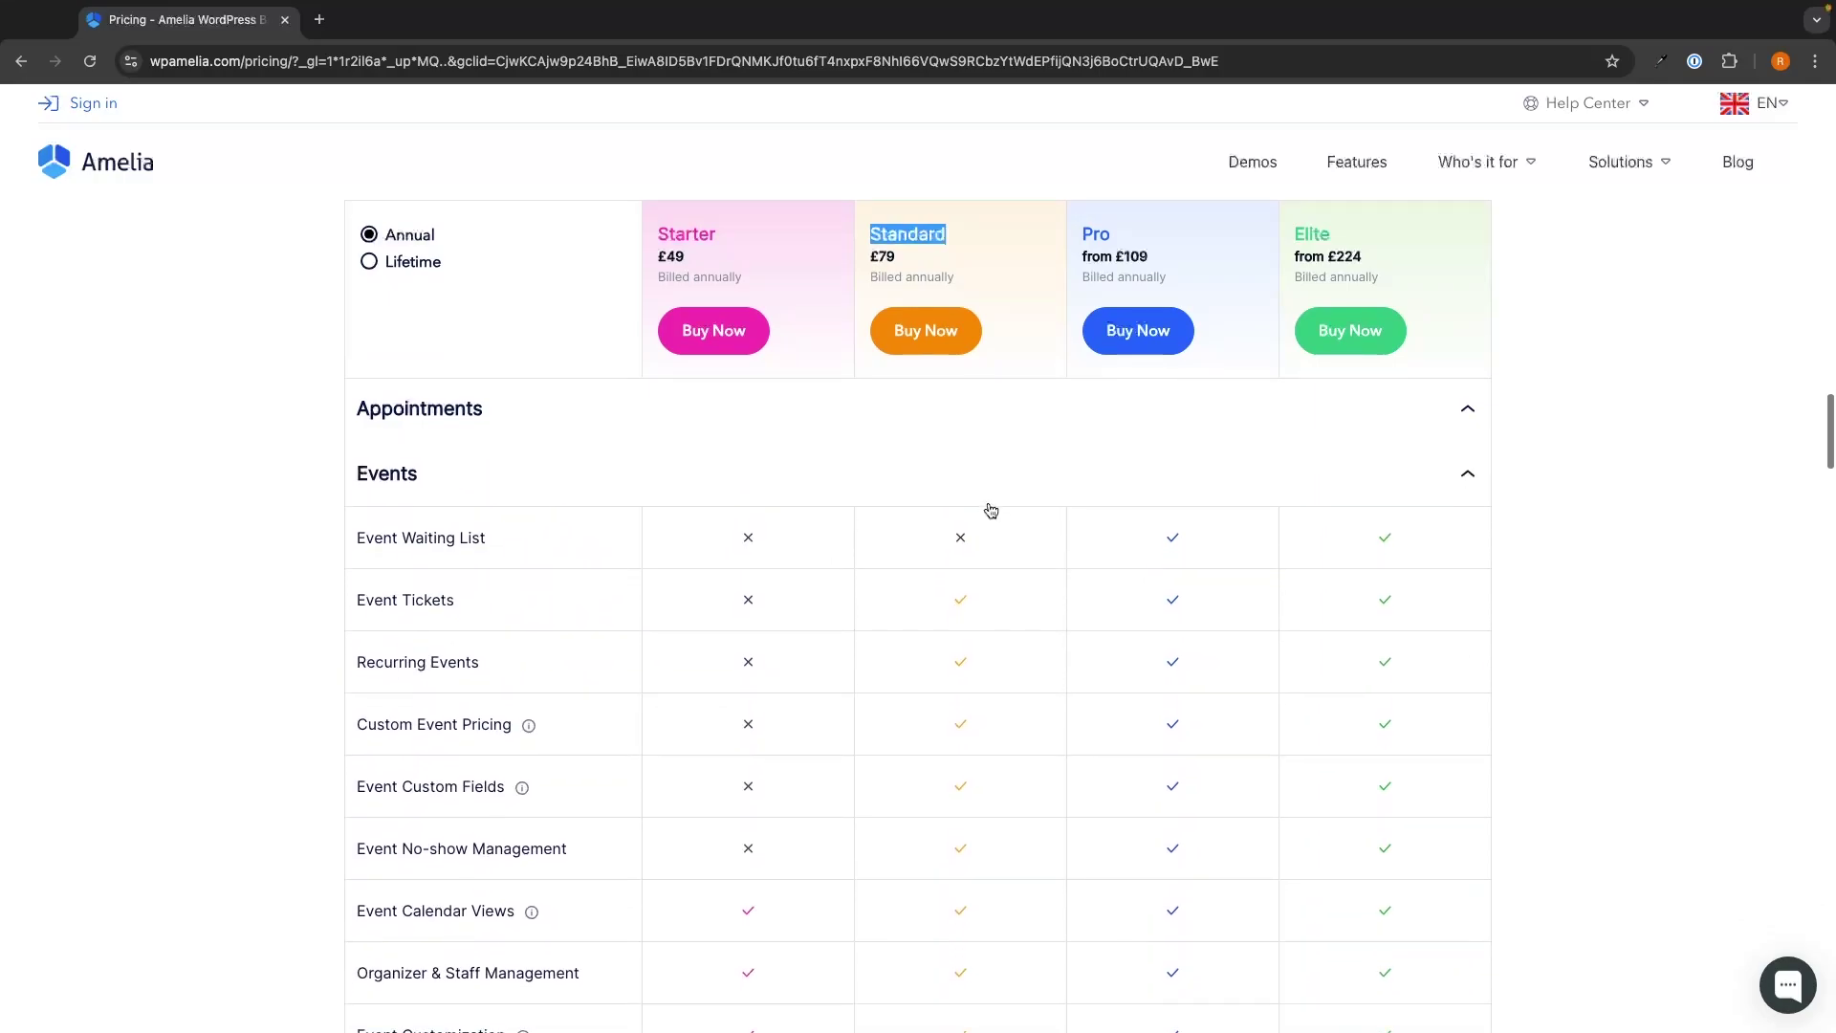
scroll(990, 509, "down", 12)
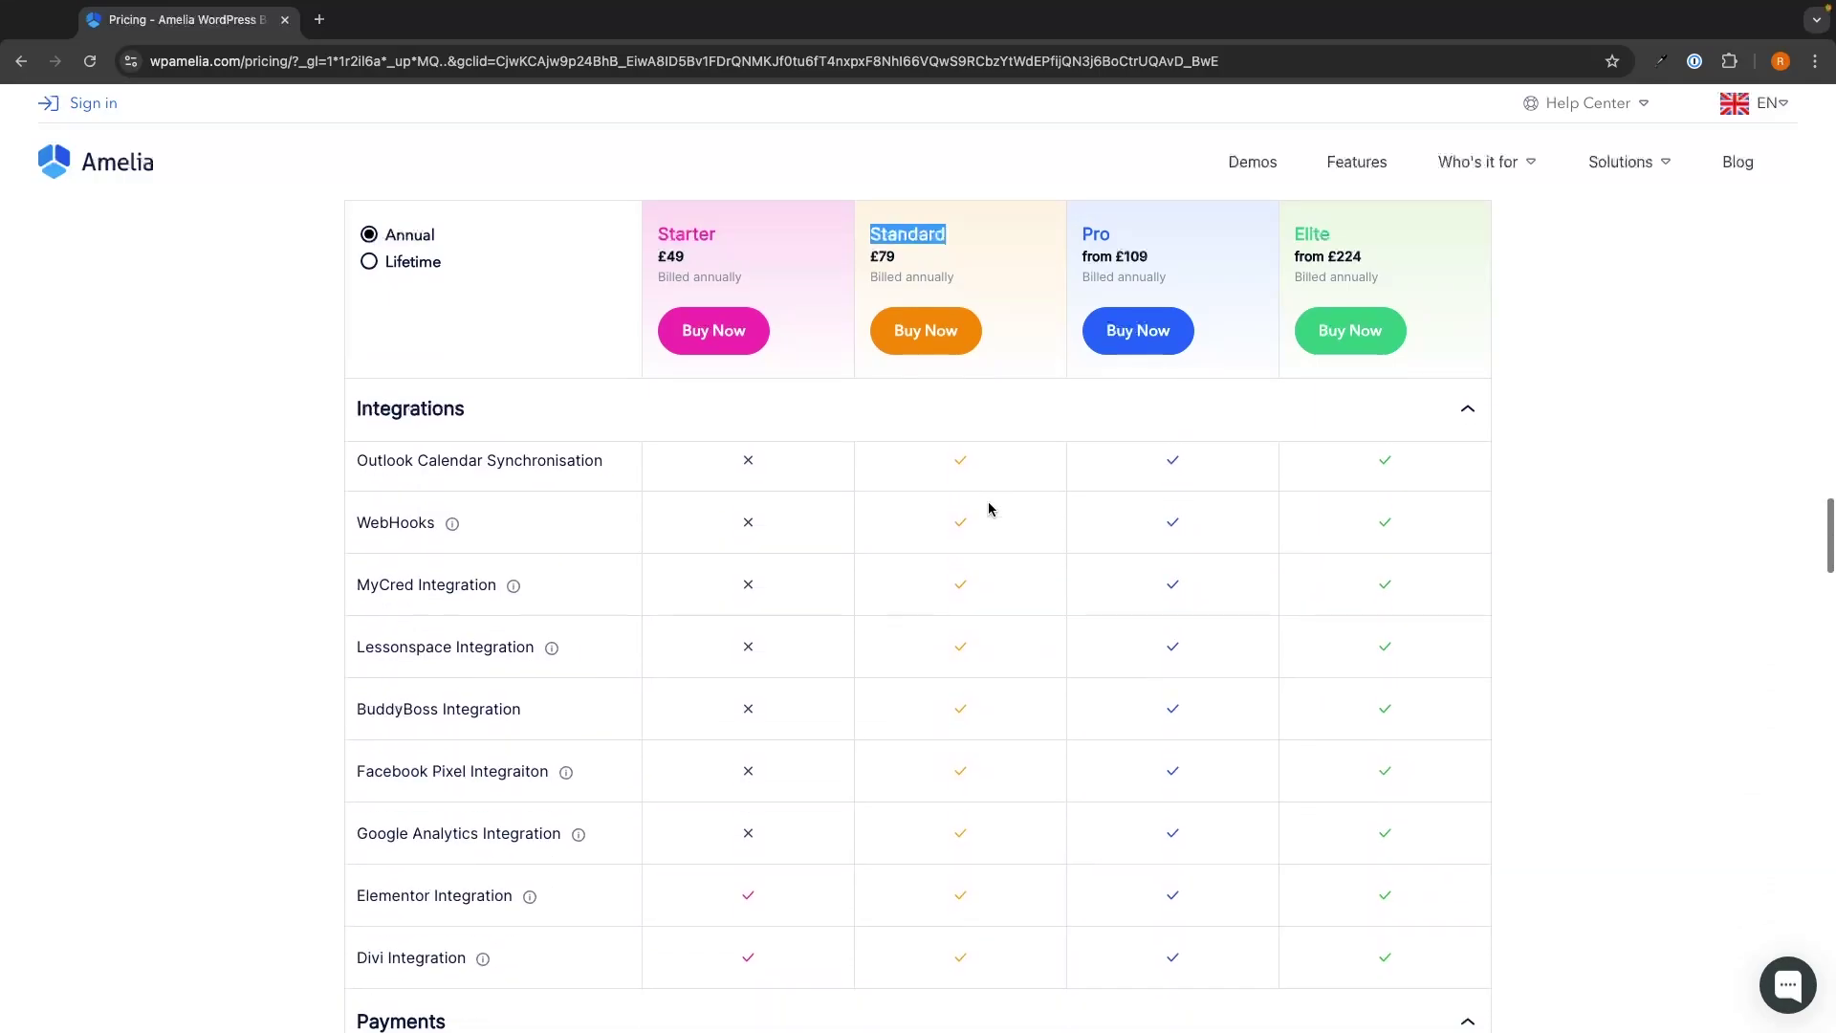